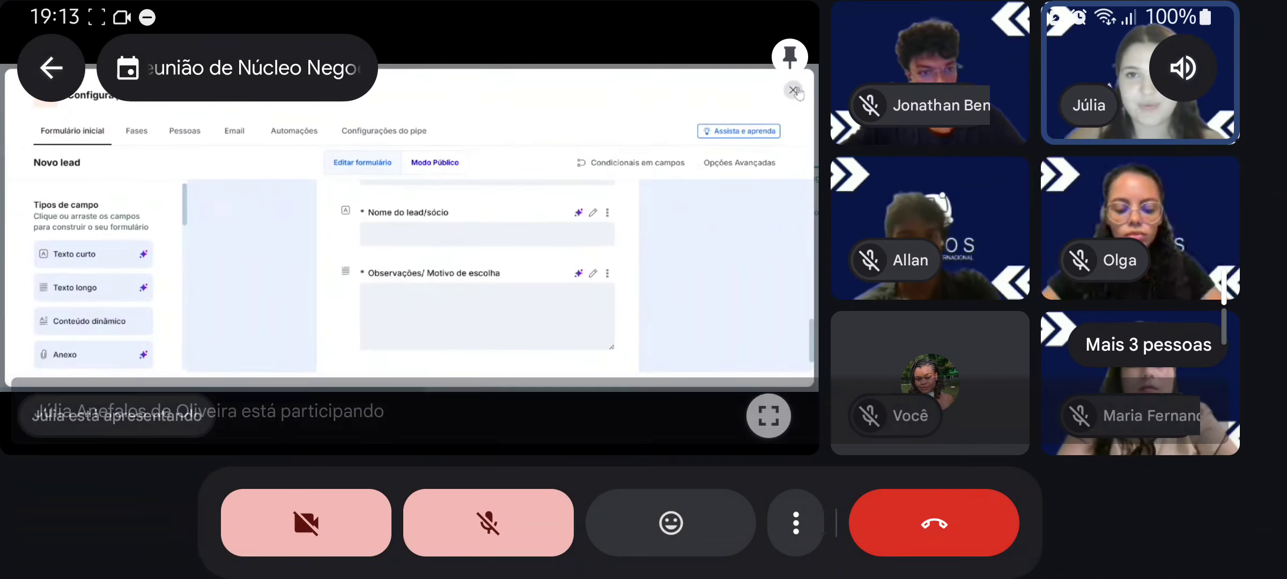
Close the pipe settings and look through the lead cards in the Qualificação phase.
click(794, 152)
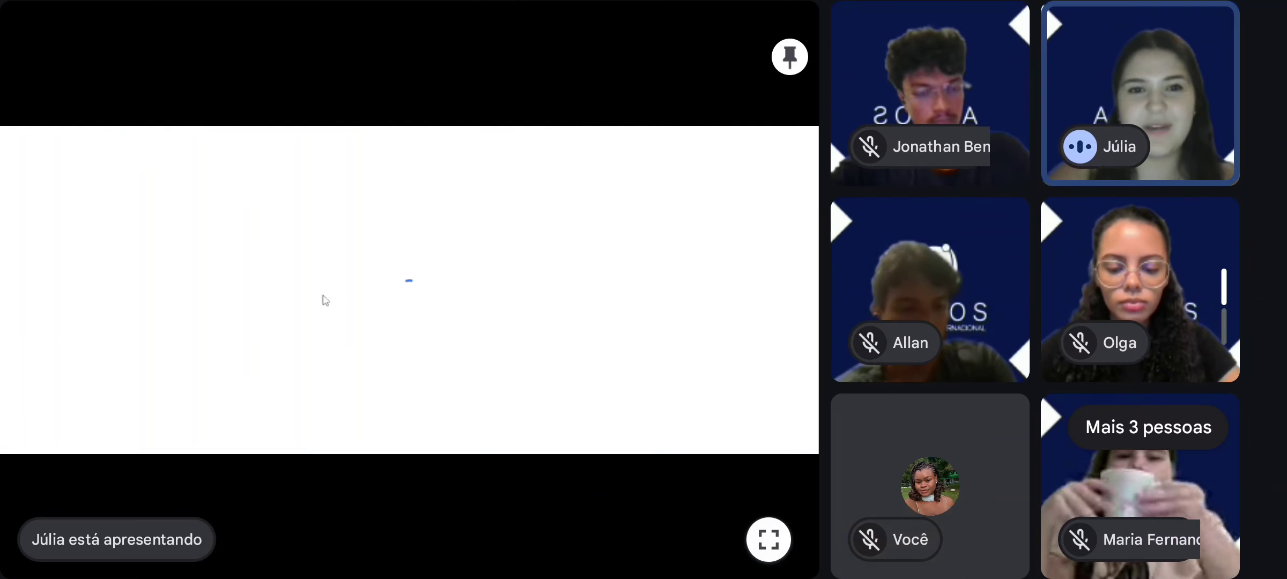
click(768, 538)
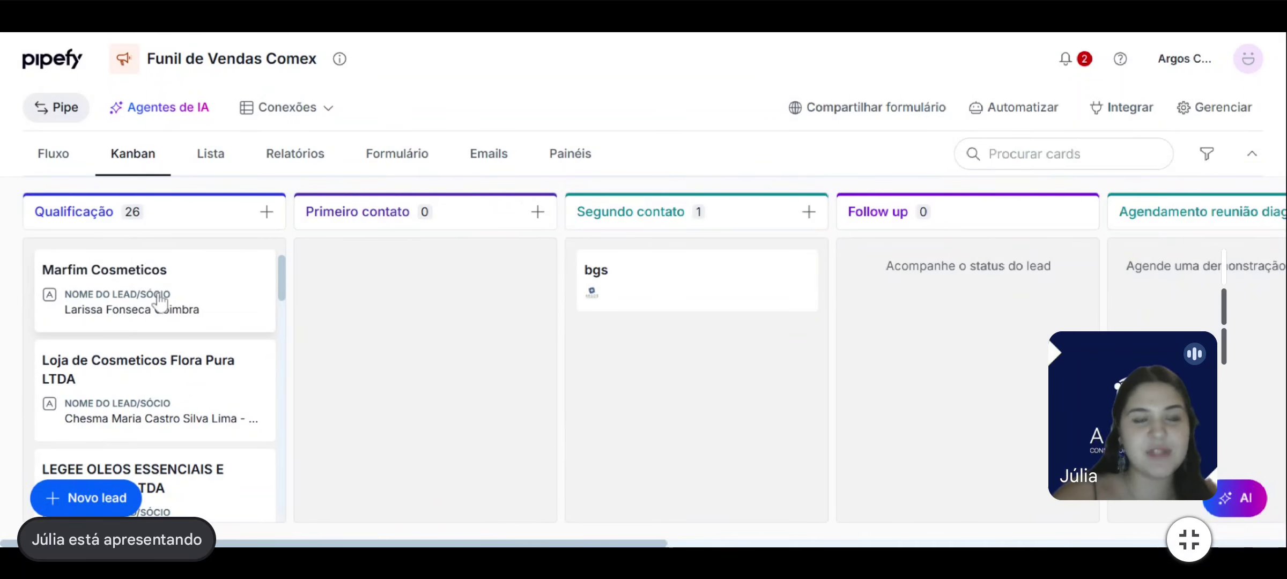
scroll(182, 324, down, 10)
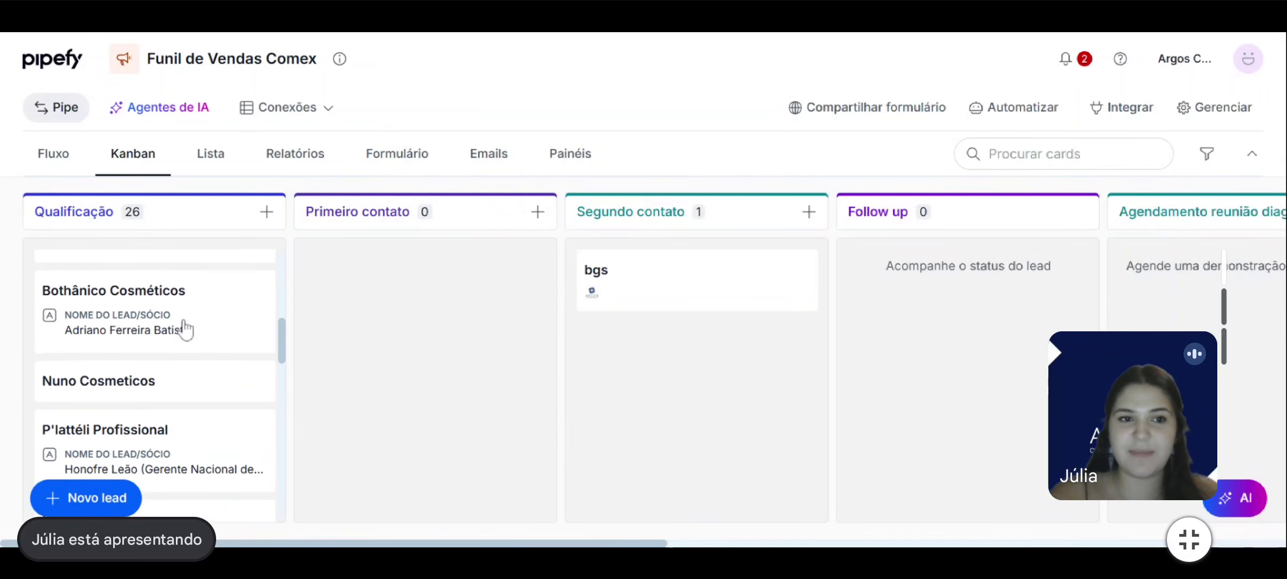
scroll(160, 384, down, 10)
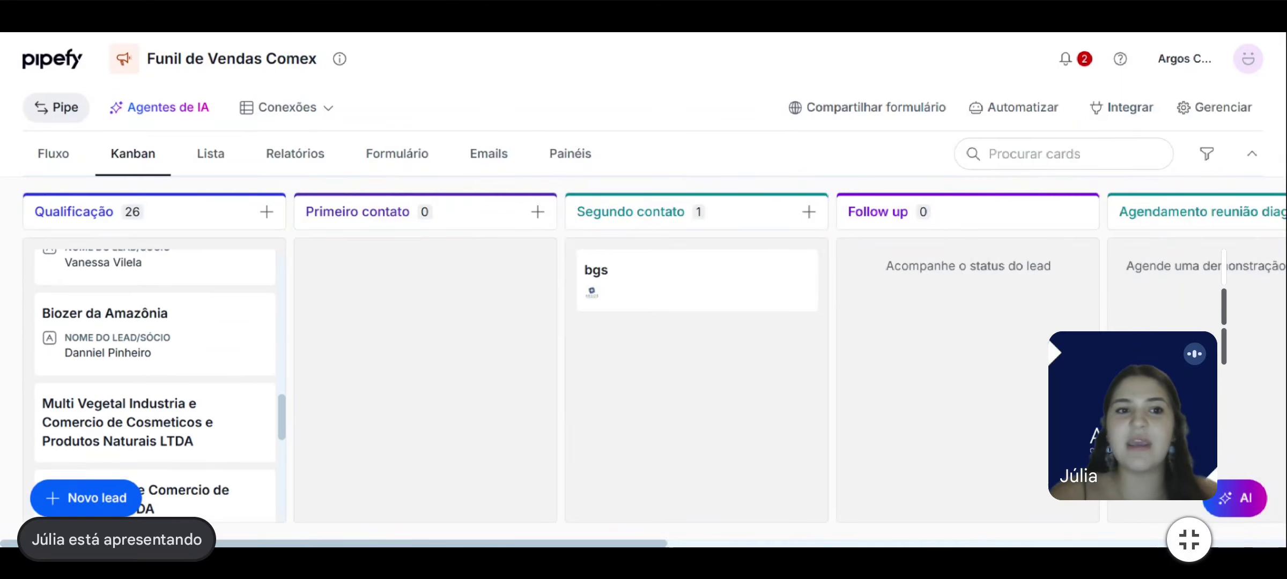
scroll(155, 386, down, 10)
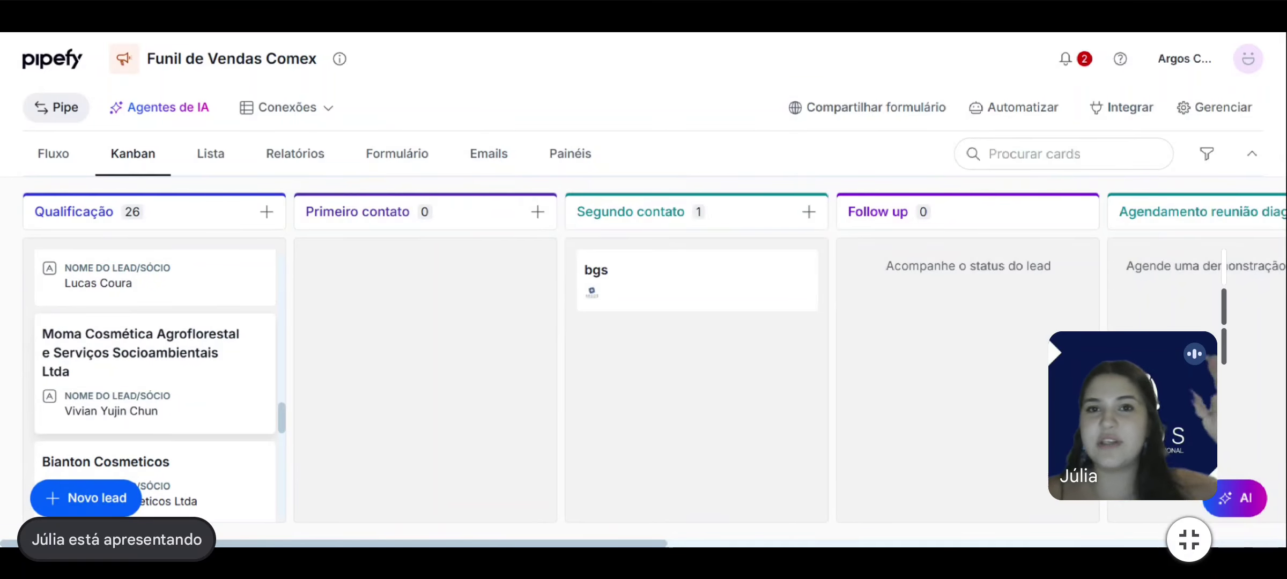
scroll(160, 385, up, 10)
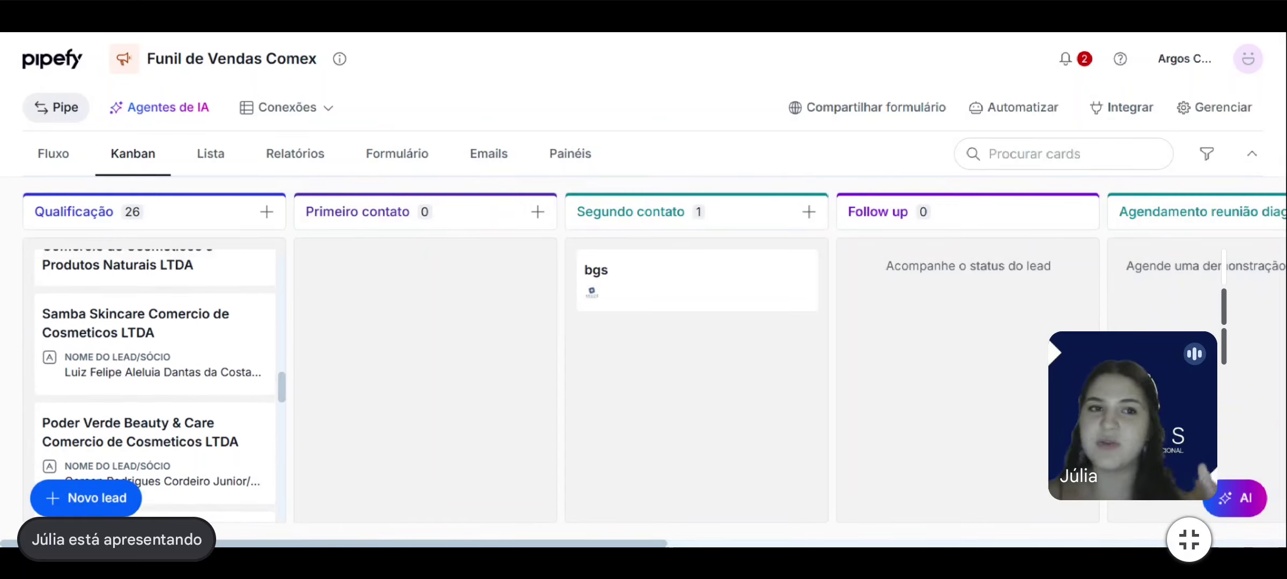
scroll(160, 385, up, 10)
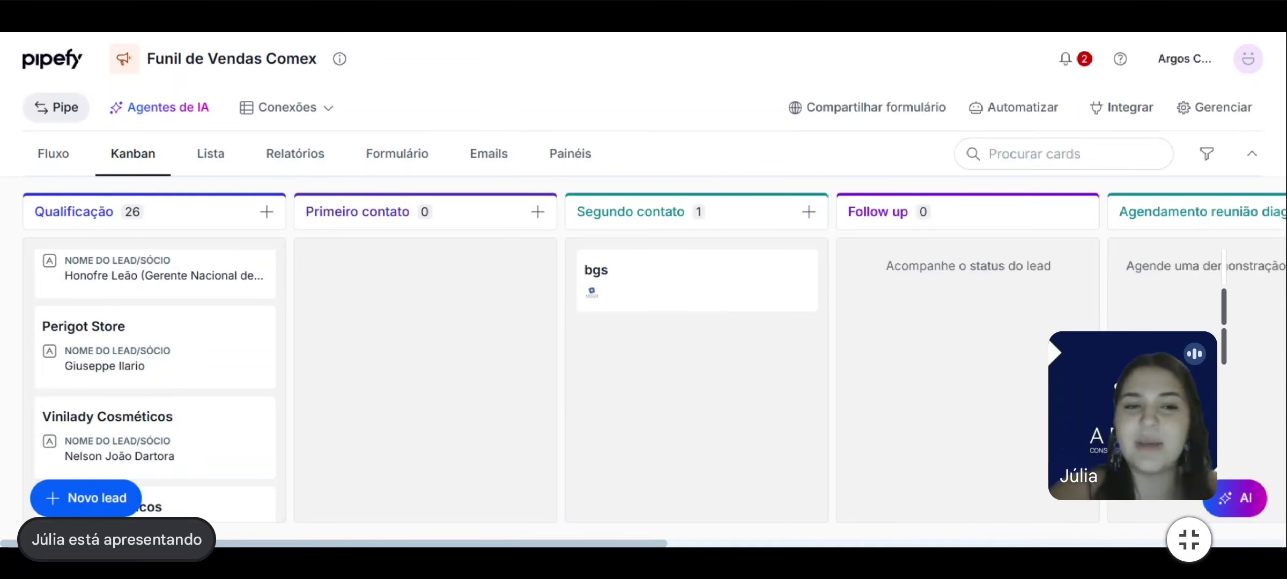
Review the fields and sharing options of the Novo lead form, and close the form without filling it in.
click(91, 503)
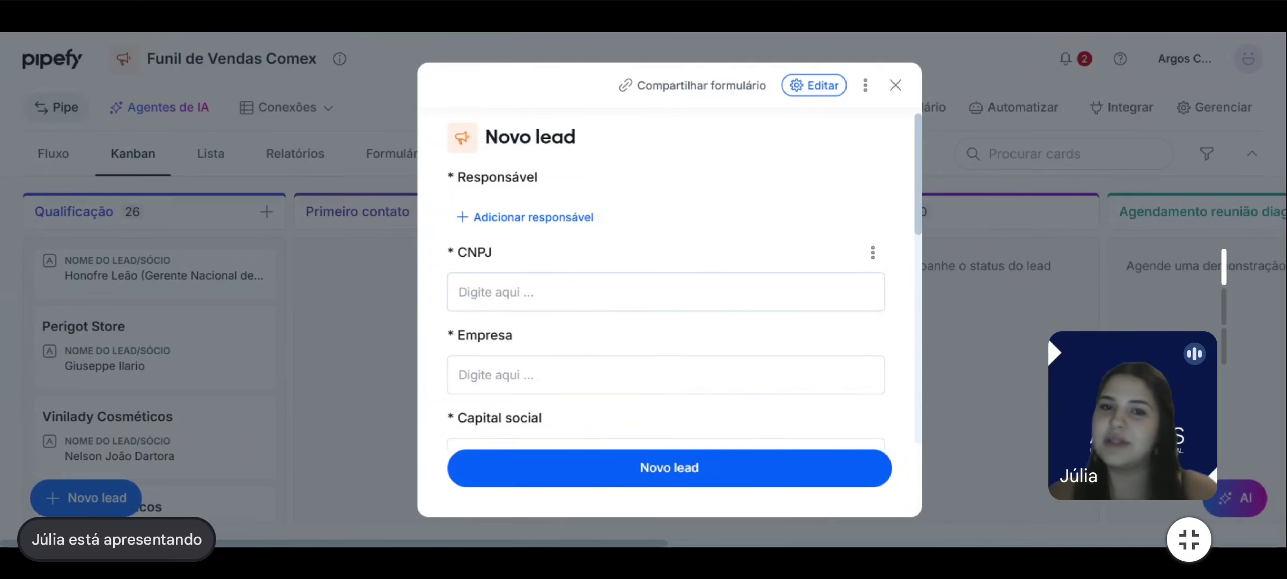
scroll(671, 278, down, 3)
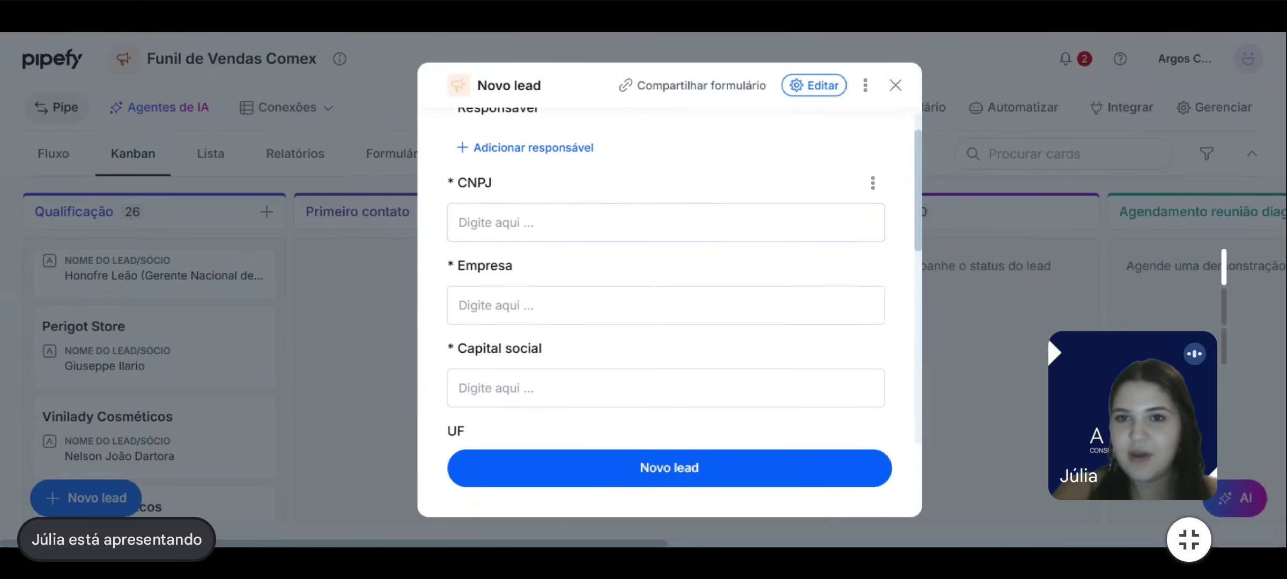
scroll(670, 279, down, 4)
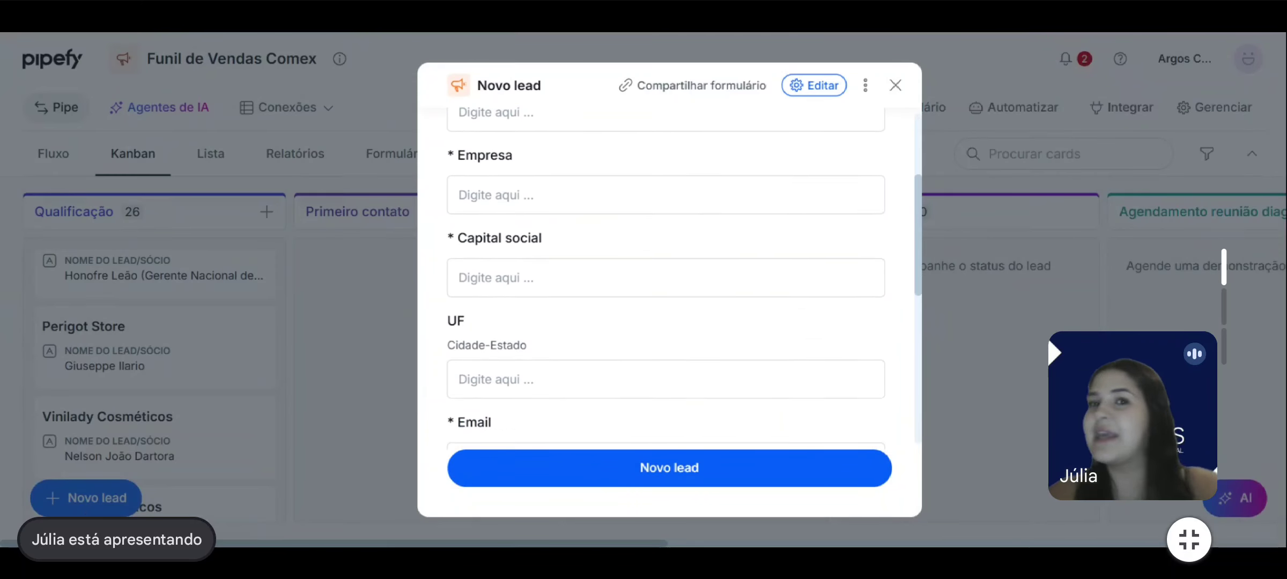
scroll(670, 279, down, 1)
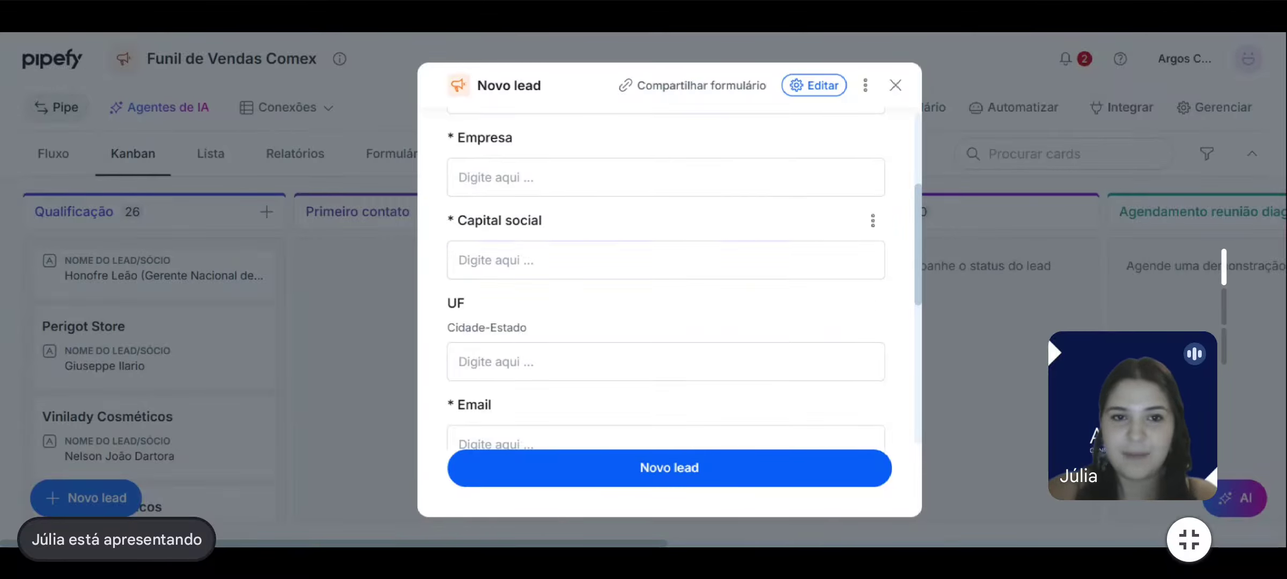
scroll(763, 358, up, 5)
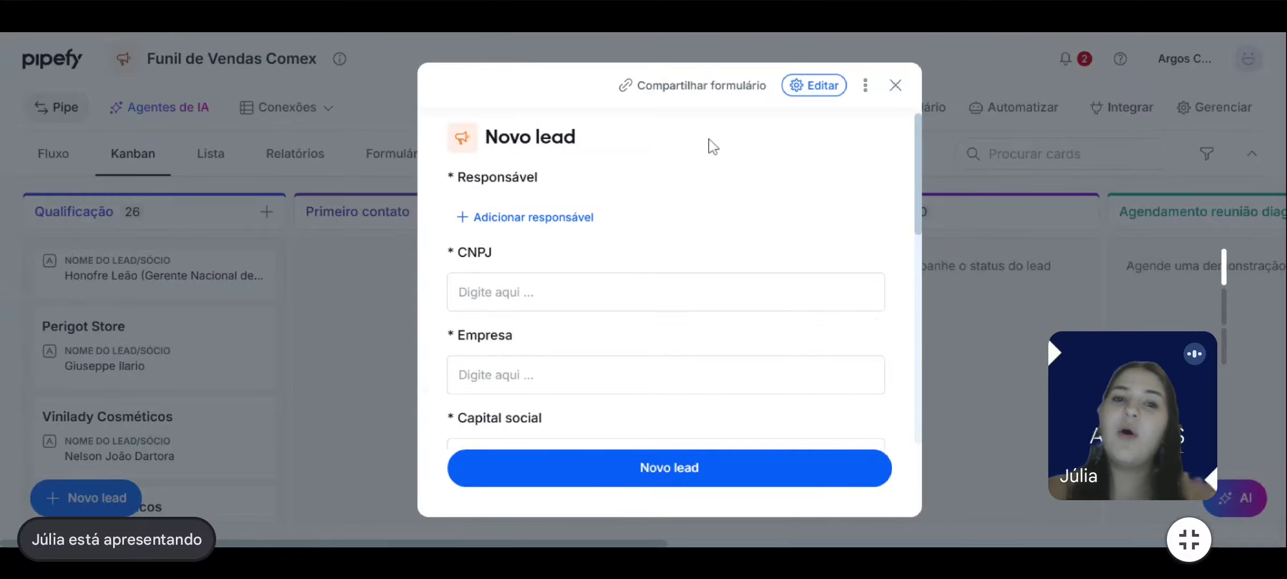
click(743, 88)
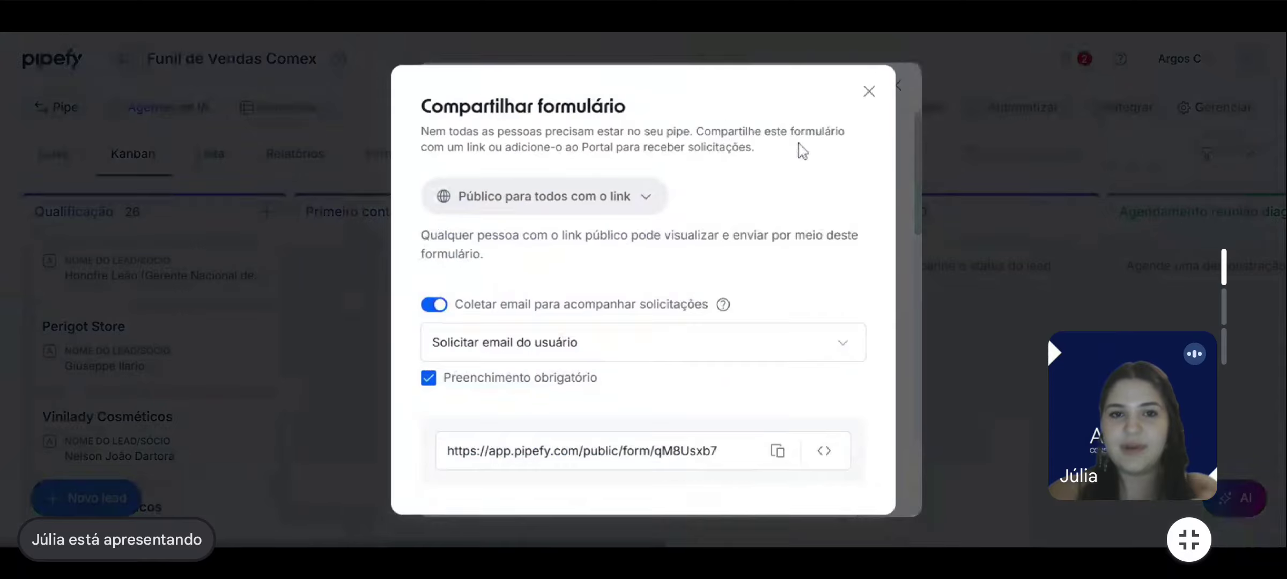
click(869, 91)
click(897, 85)
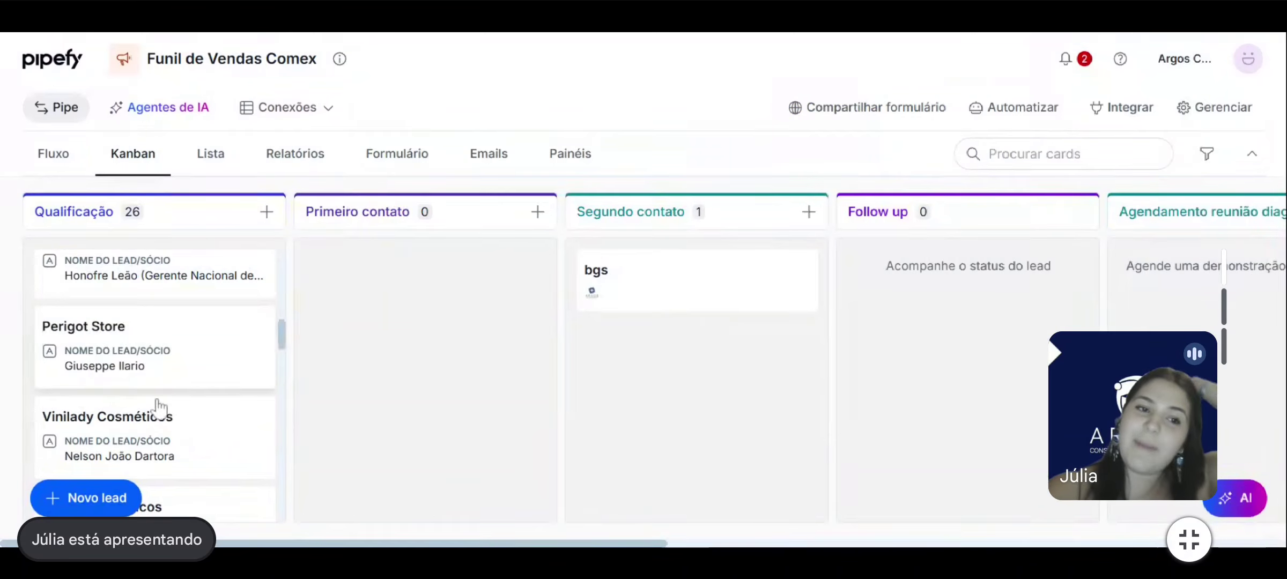
Start a new lead and assign the first listed team member as Responsável.
click(77, 499)
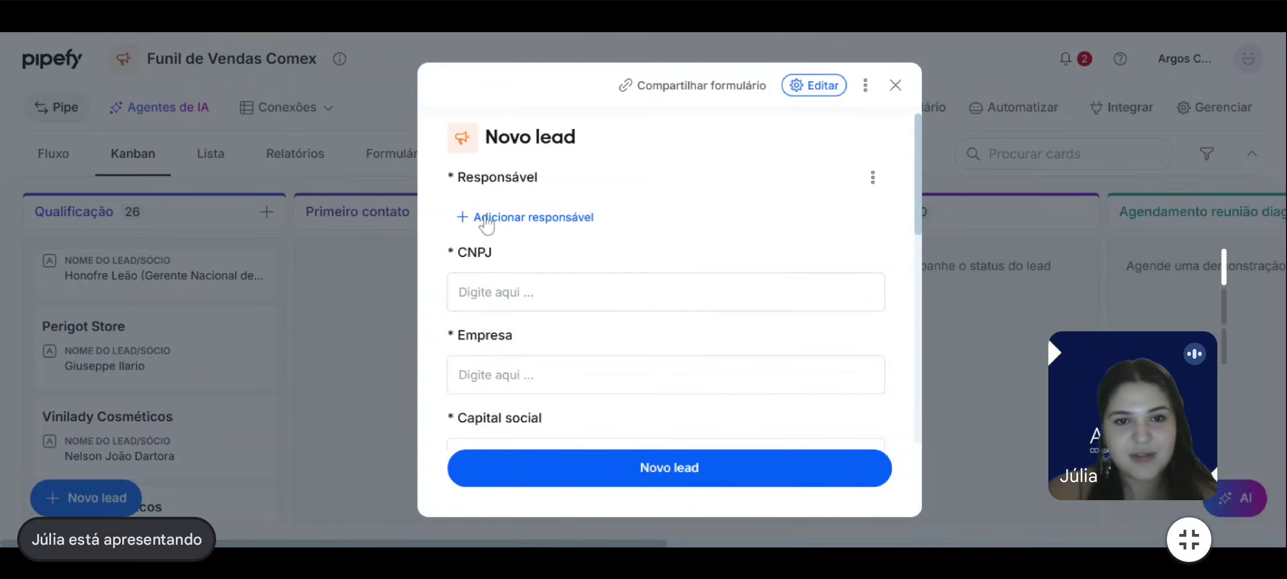
click(485, 222)
click(539, 333)
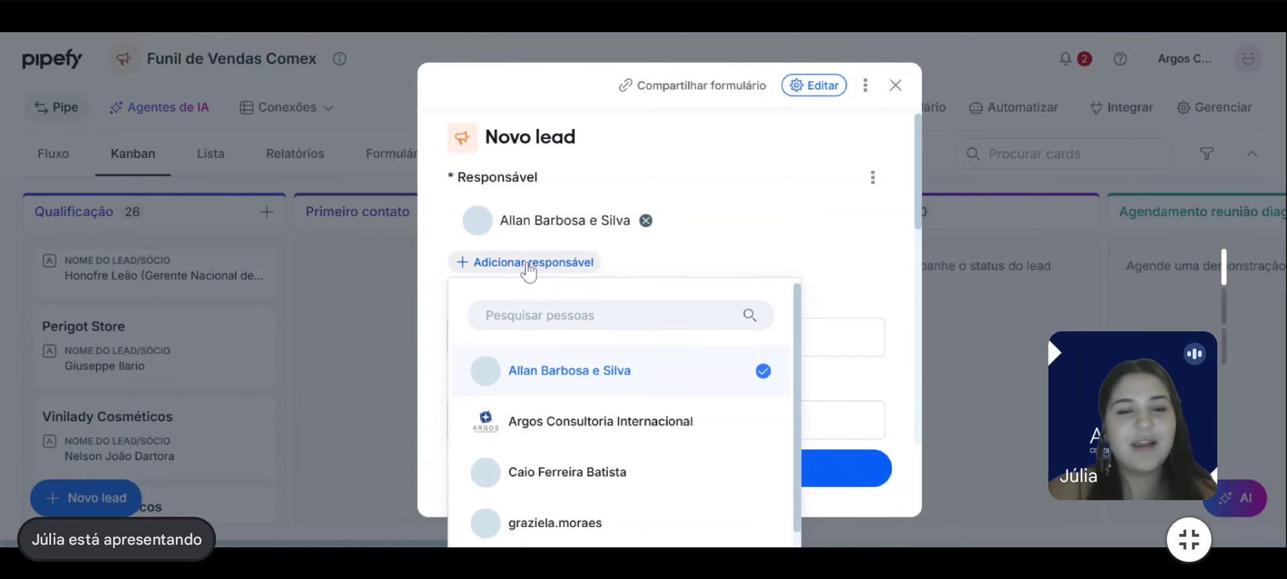
click(806, 227)
Fill in the lead's CNPJ number, set Empresa to 52354 and Capital social to g5445.
click(590, 337)
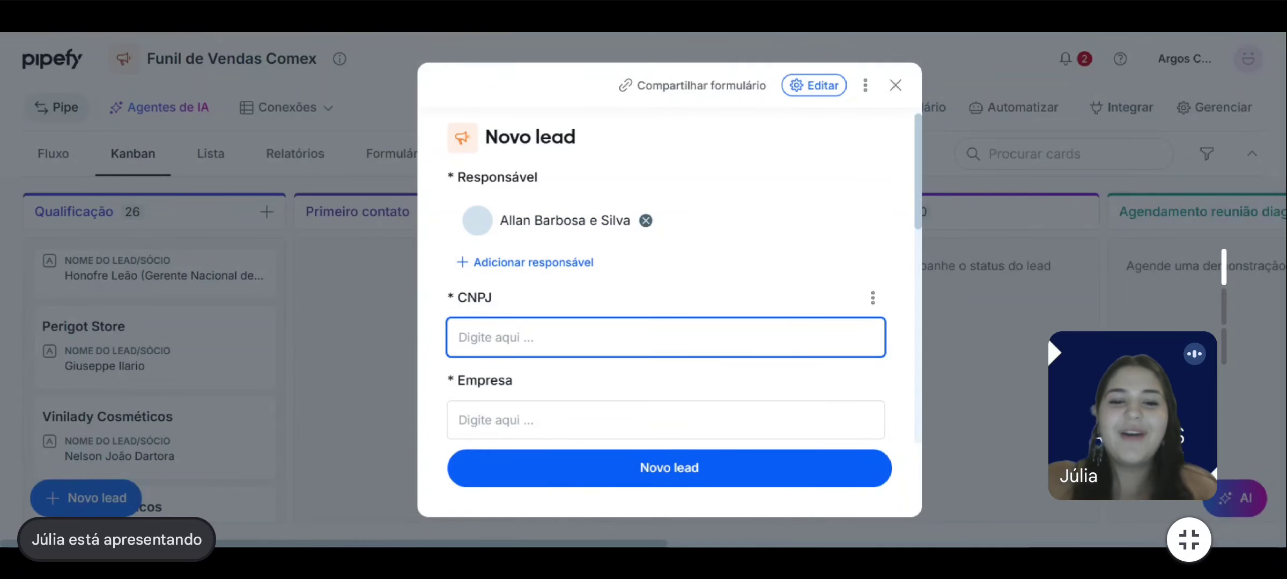
scroll(665, 279, down, 2)
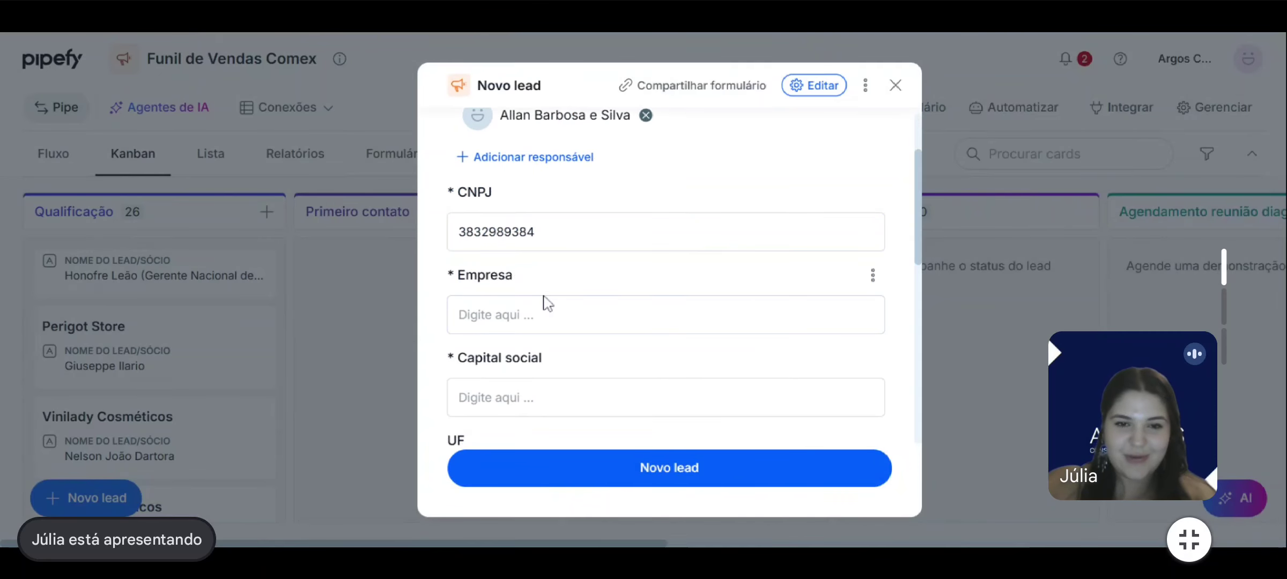
click(545, 300)
text(52354)
click(590, 398)
text(g5445)
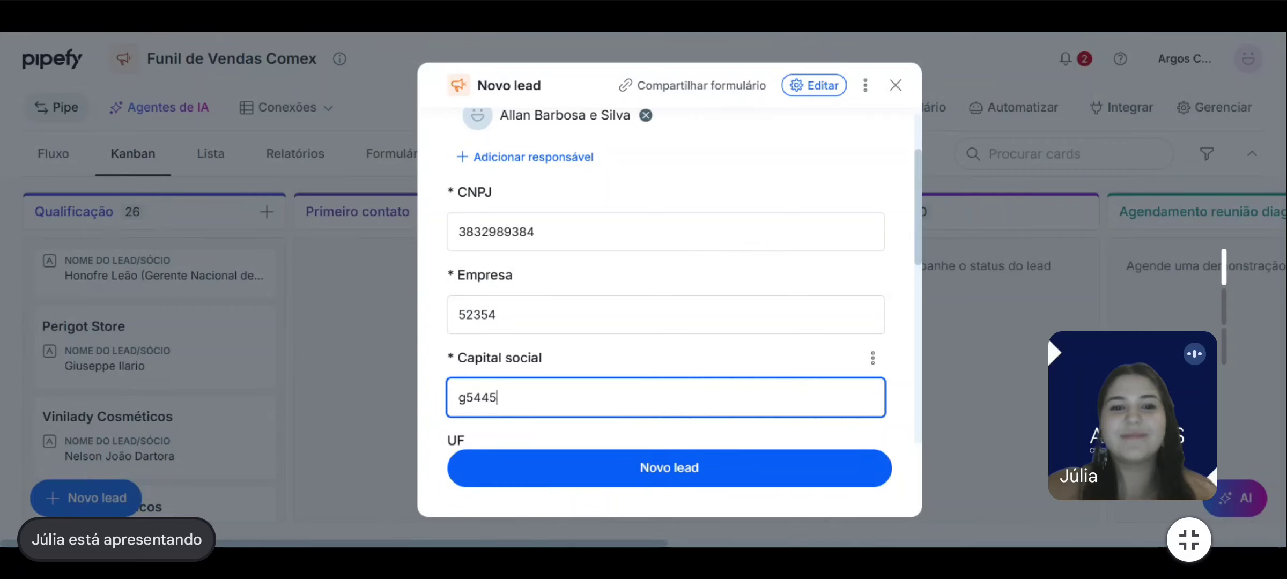
Leave UF empty and fill in the lead's e-mail address and Brazilian phone number.
scroll(526, 388, down, 3)
key(Tab)
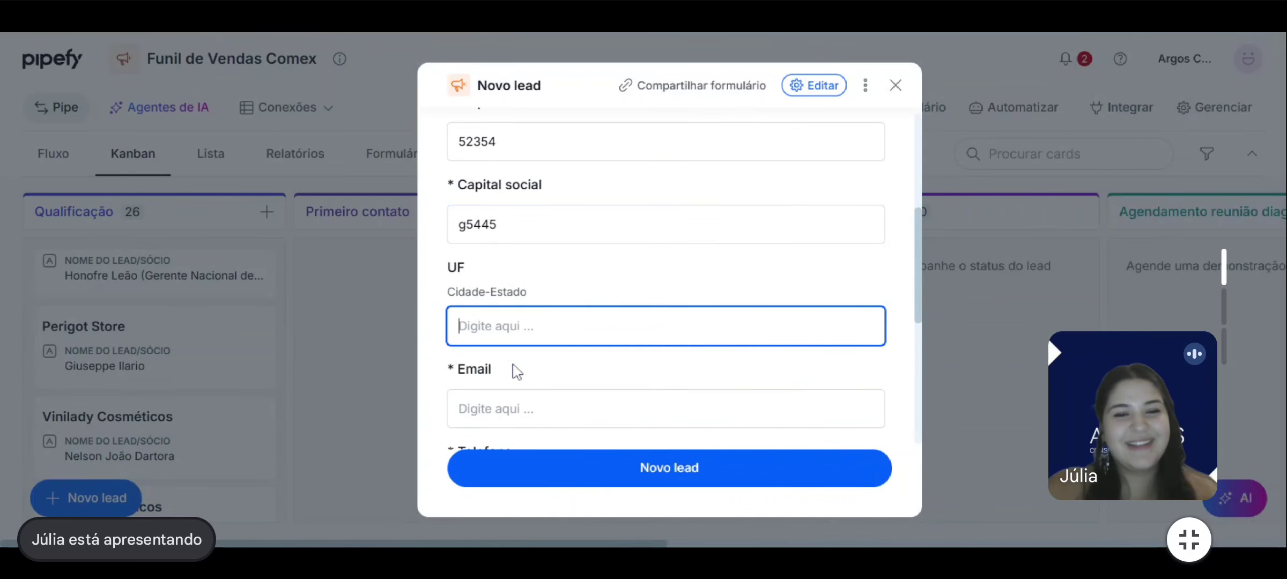
key(Tab)
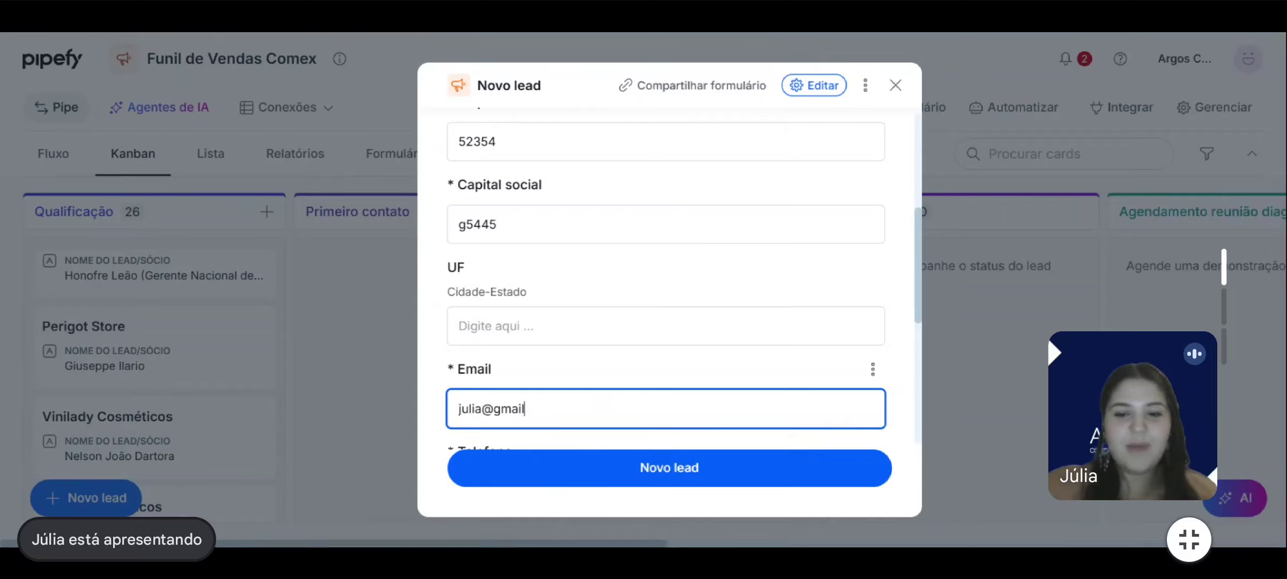
scroll(590, 413, down, 1)
click(590, 420)
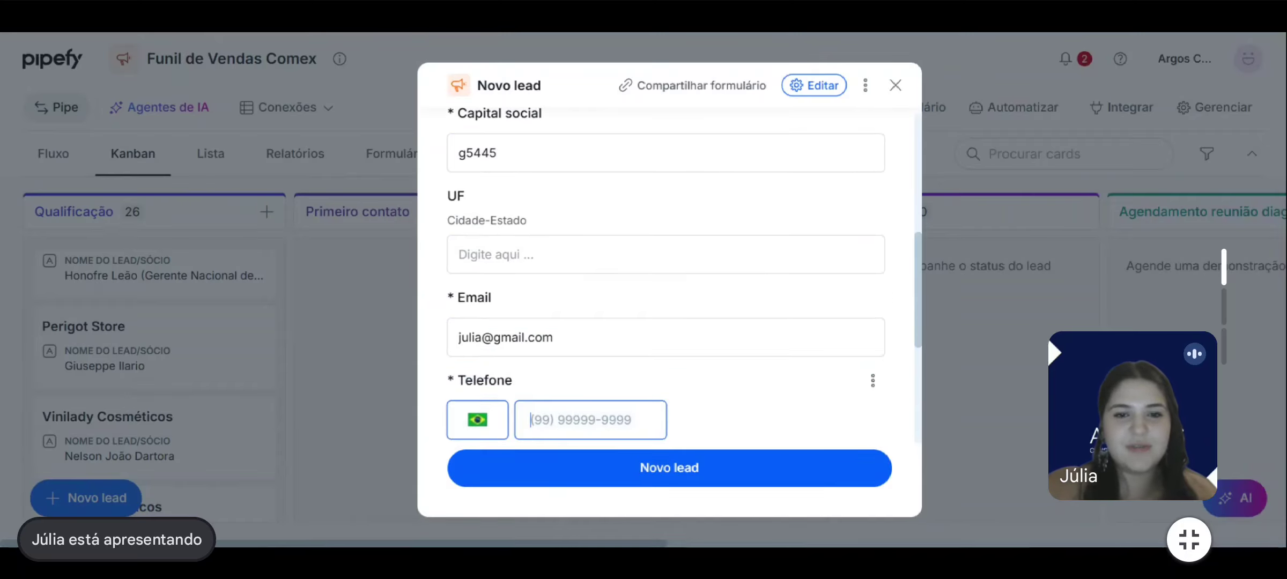
text(192983939)
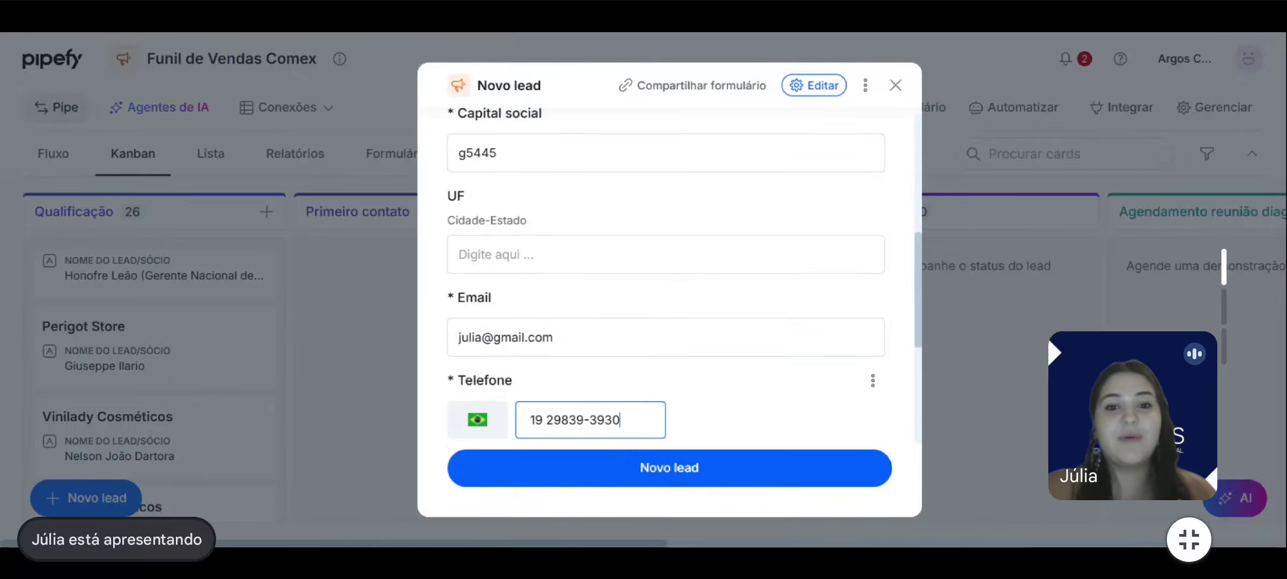
Fill in Nome do lead/sócio and correct the phone number to a valid Brazilian mobile number.
scroll(570, 376, down, 2)
scroll(485, 418, down, 1)
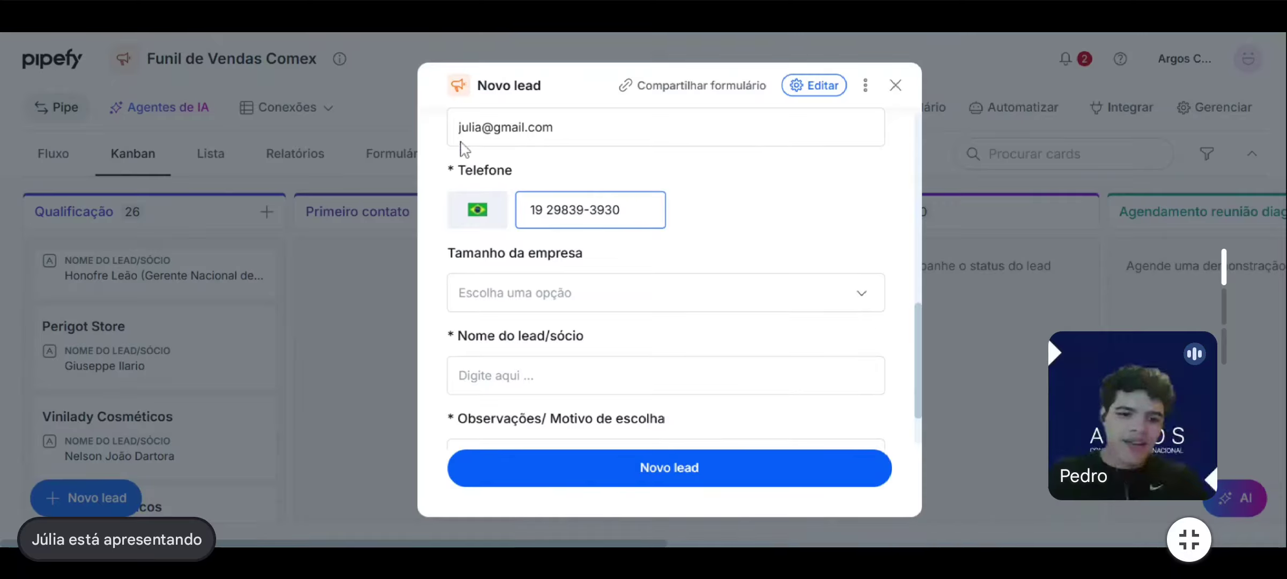
click(522, 376)
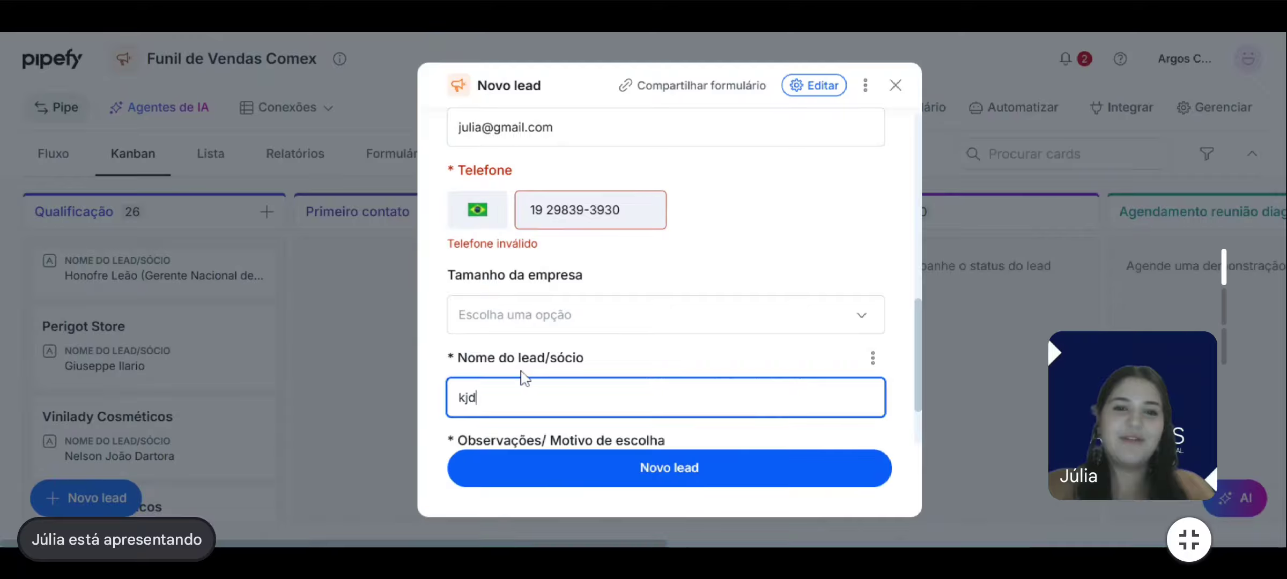
click(625, 213)
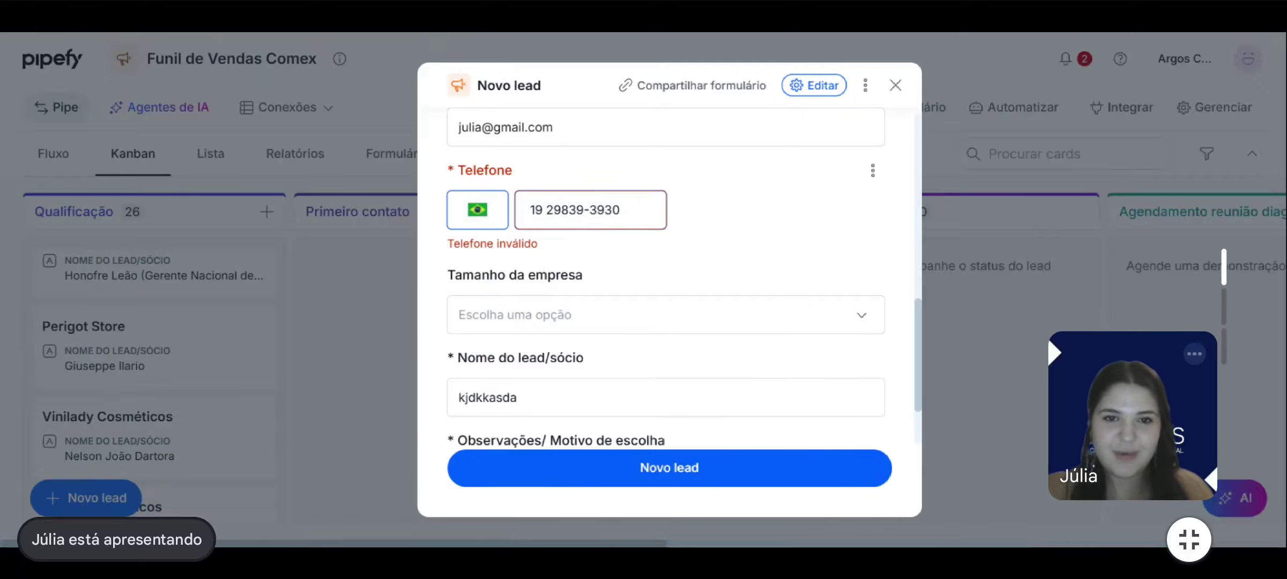
key(BackSpace)
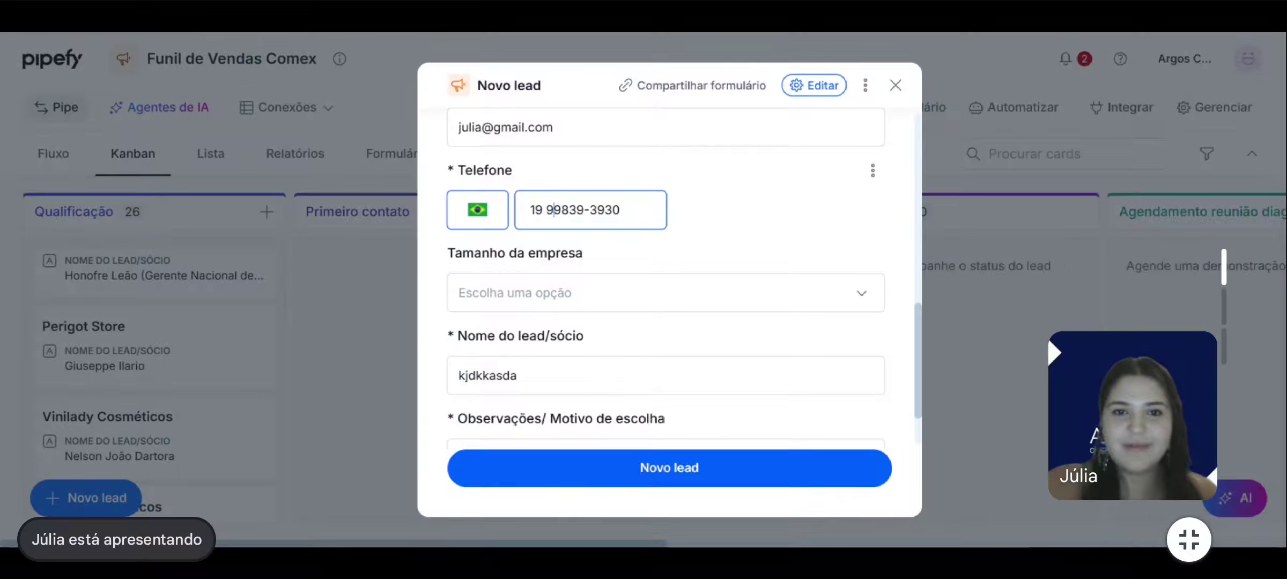
Enter "nfeisf" as Observações/ Motivo de escolha and submit the new lead.
scroll(611, 321, down, 1)
click(639, 400)
text(nfeisf)
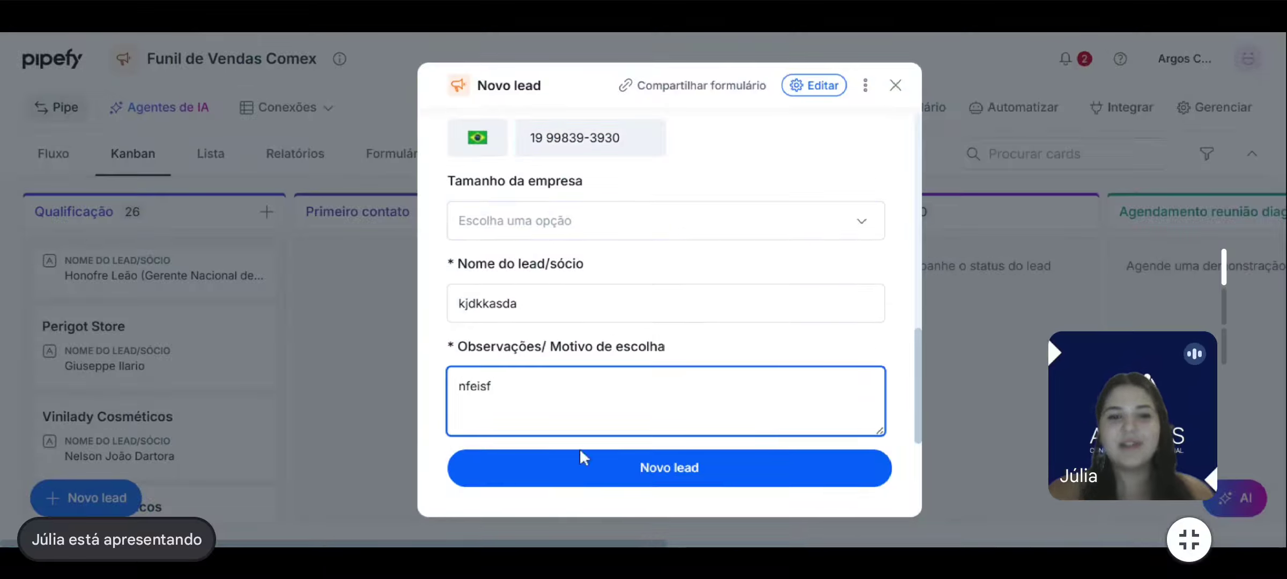
click(592, 475)
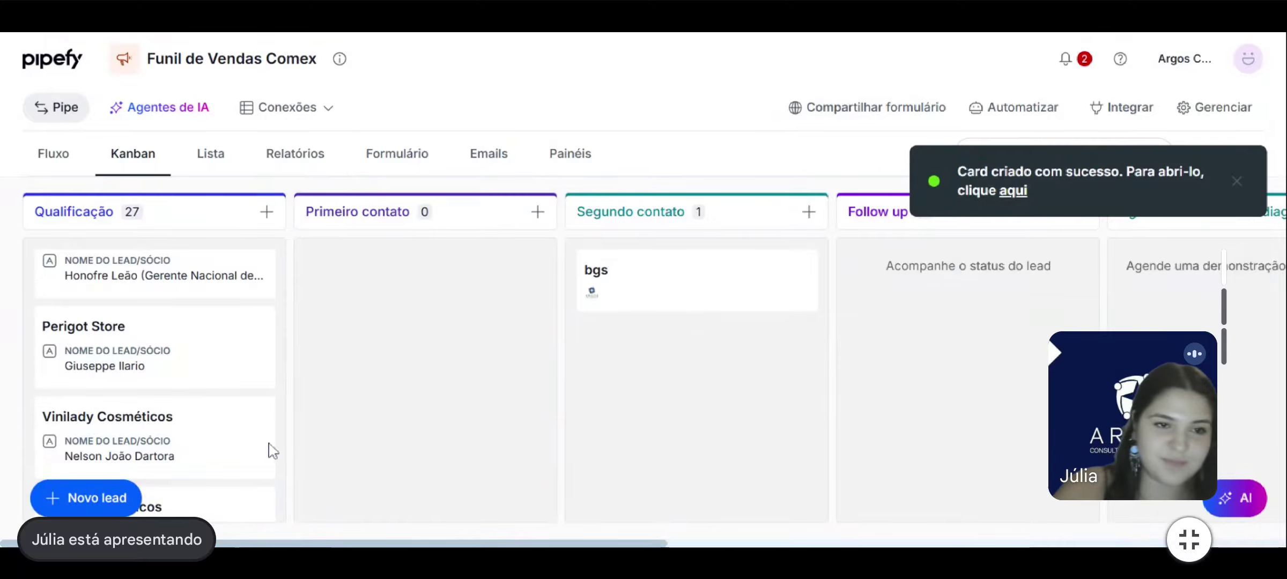
Open the new 52354 card at the end of the Qualificação phase and review its Formulário Inicial data.
scroll(161, 397, down, 10)
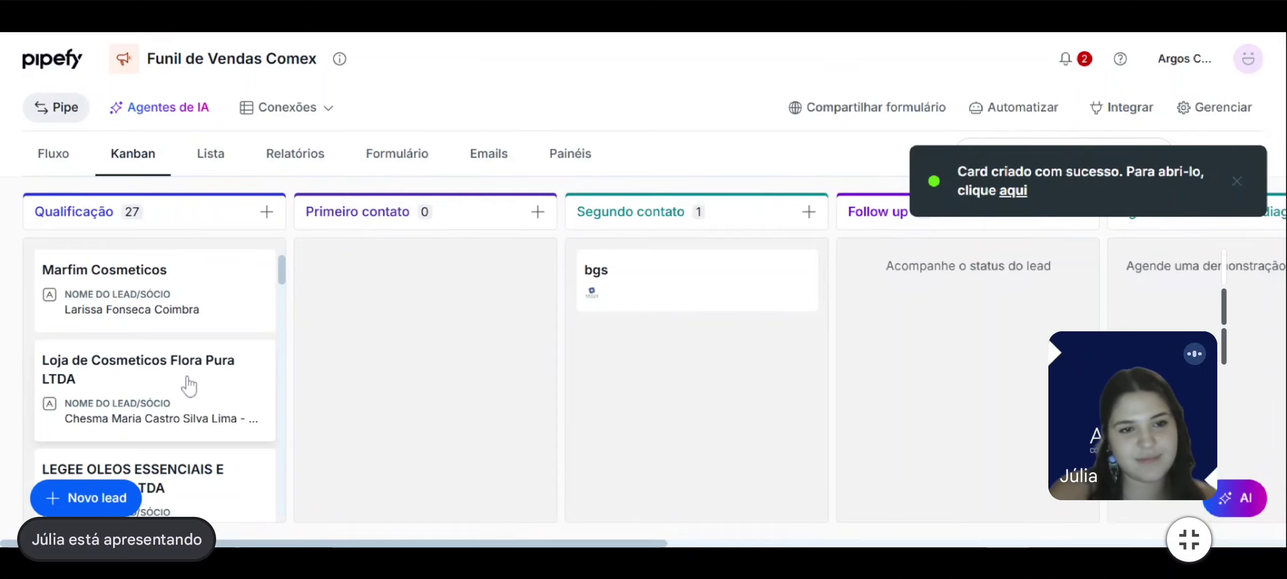
scroll(185, 384, down, 15)
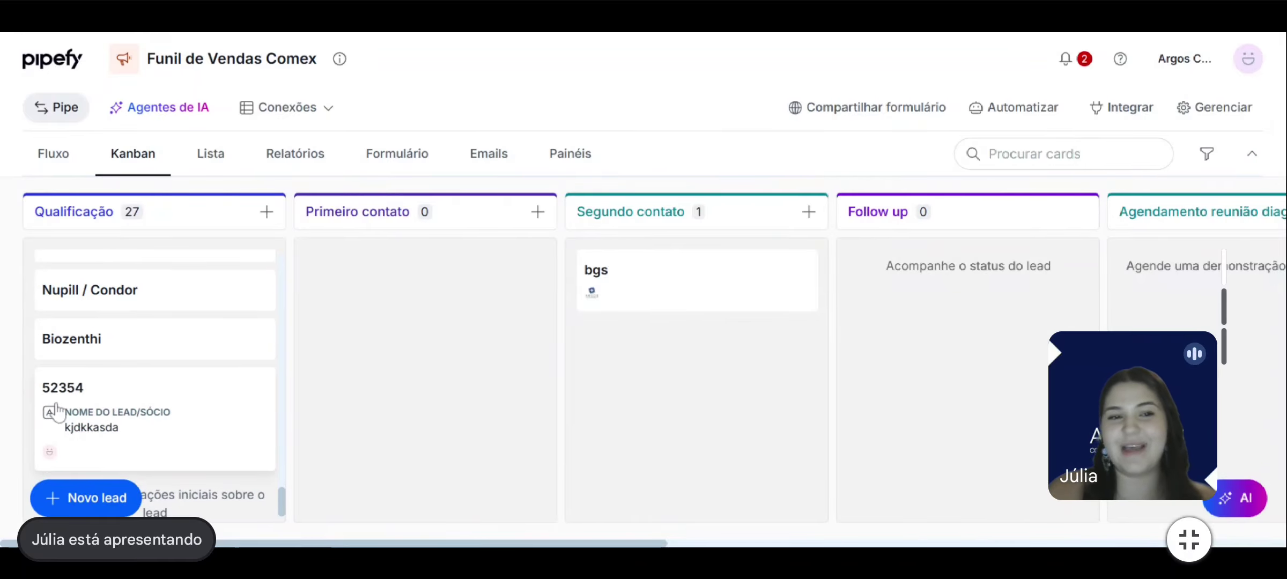
click(144, 435)
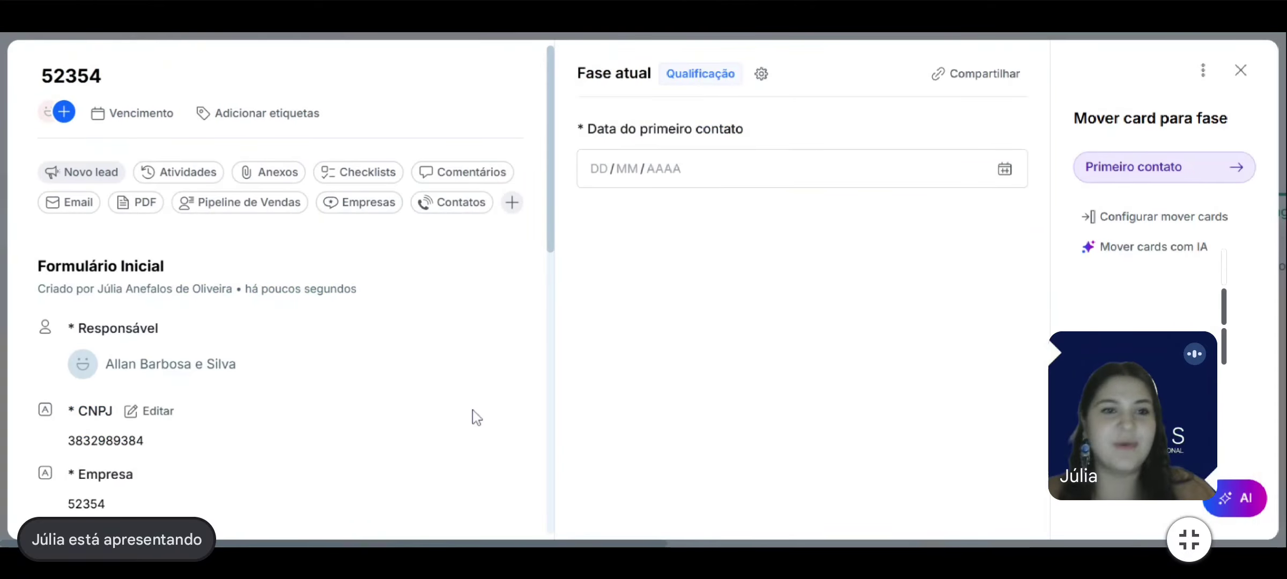
scroll(167, 325, down, 3)
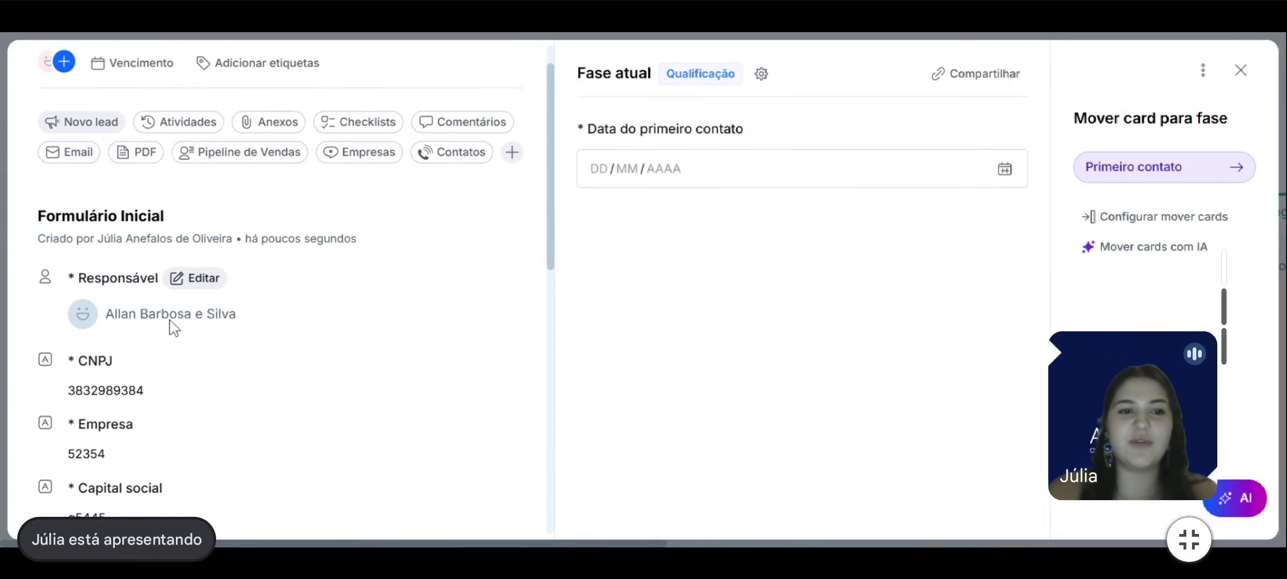
scroll(141, 376, down, 2)
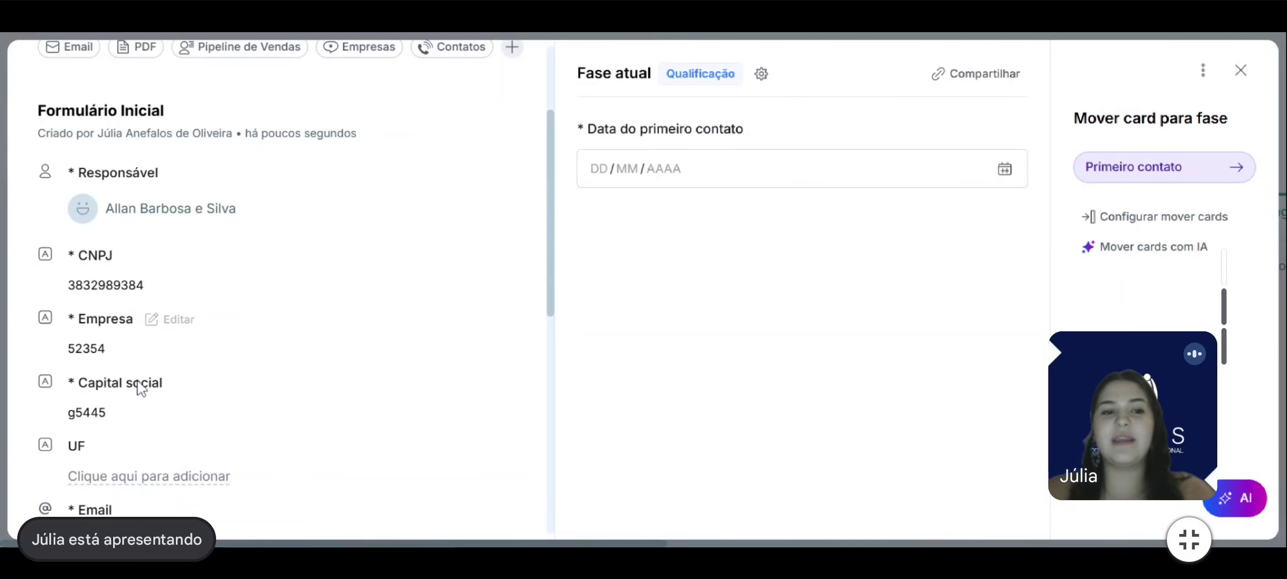
scroll(141, 387, down, 2)
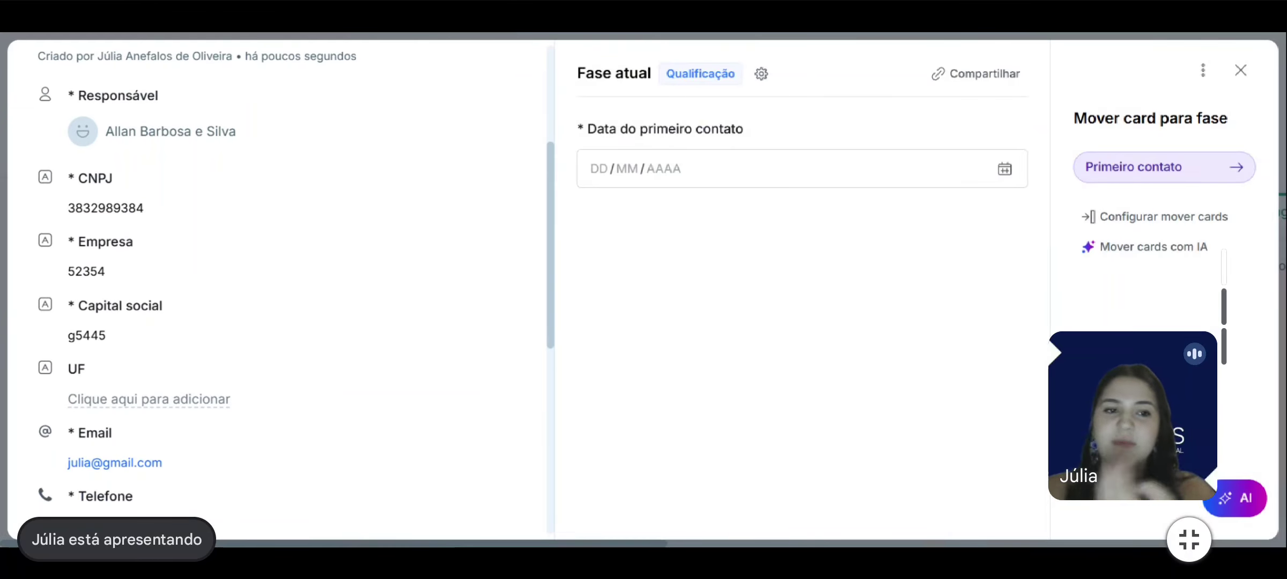
Set Data do primeiro contato to 09/06/2023 and move the 52354 card to the Primeiro contato phase.
scroll(279, 289, down, 1)
scroll(303, 108, up, 3)
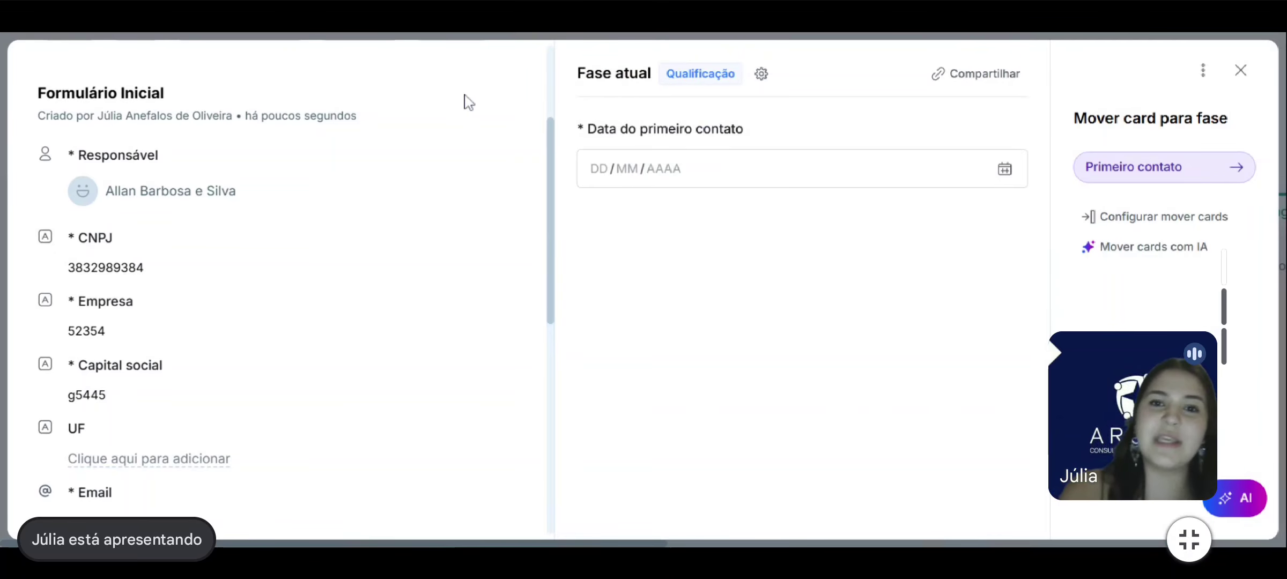
click(599, 169)
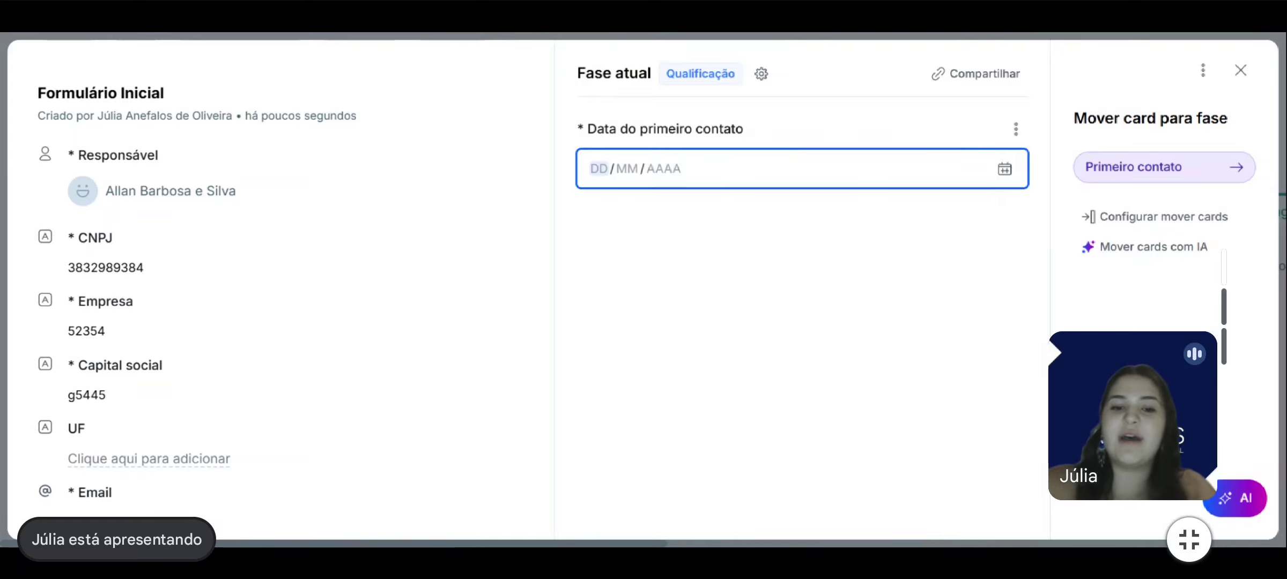
text(09/)
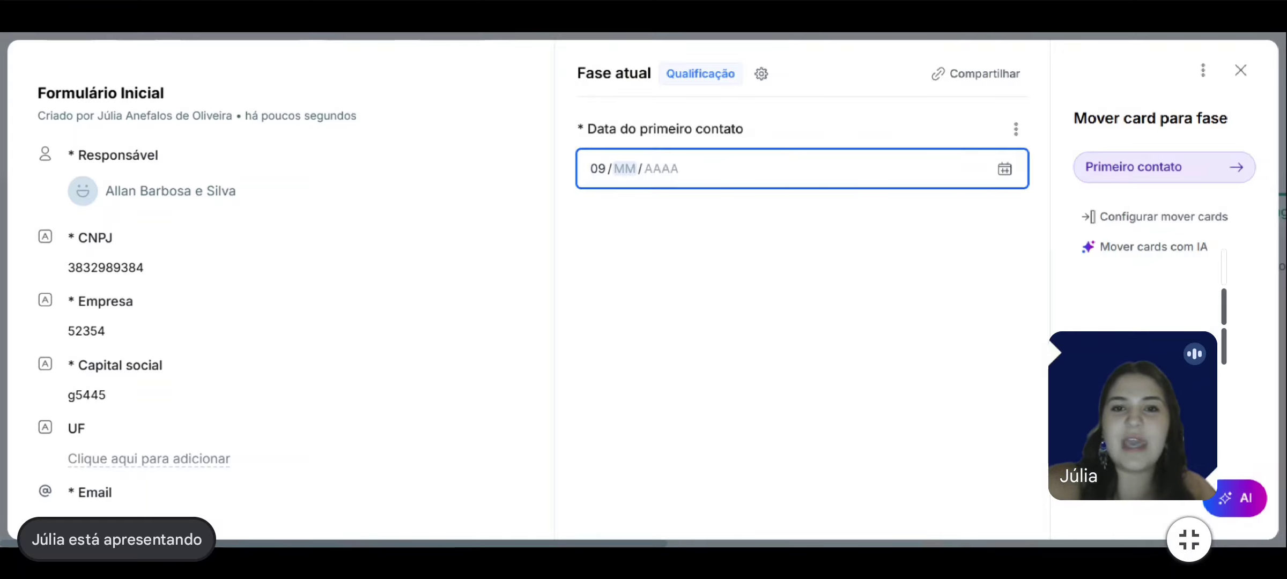
text(06/202)
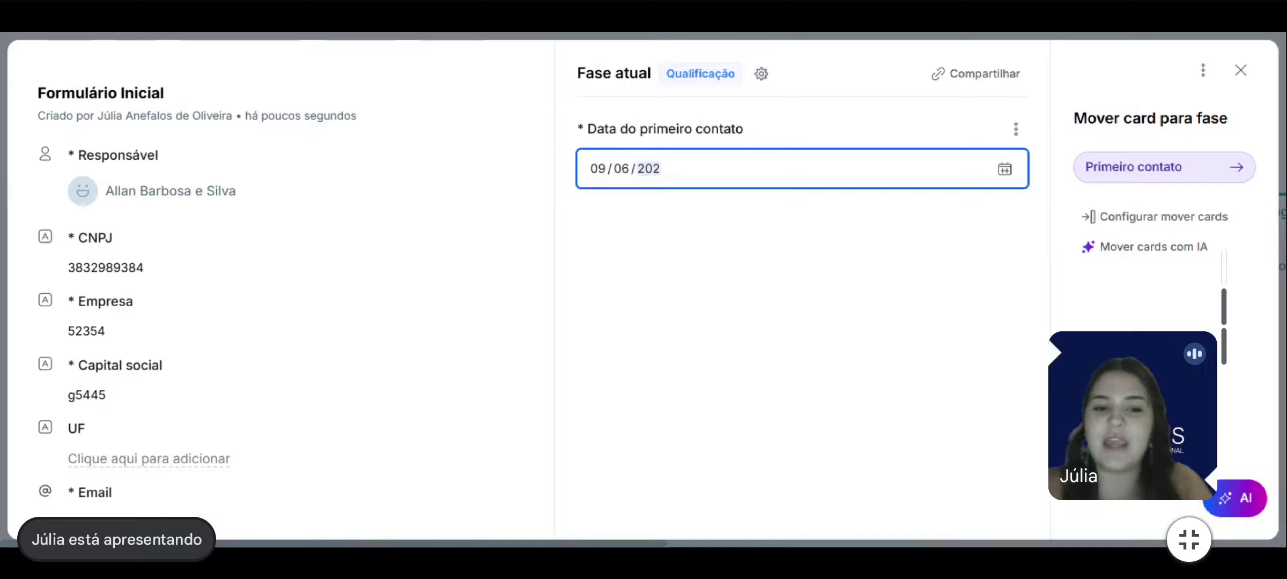
text(3)
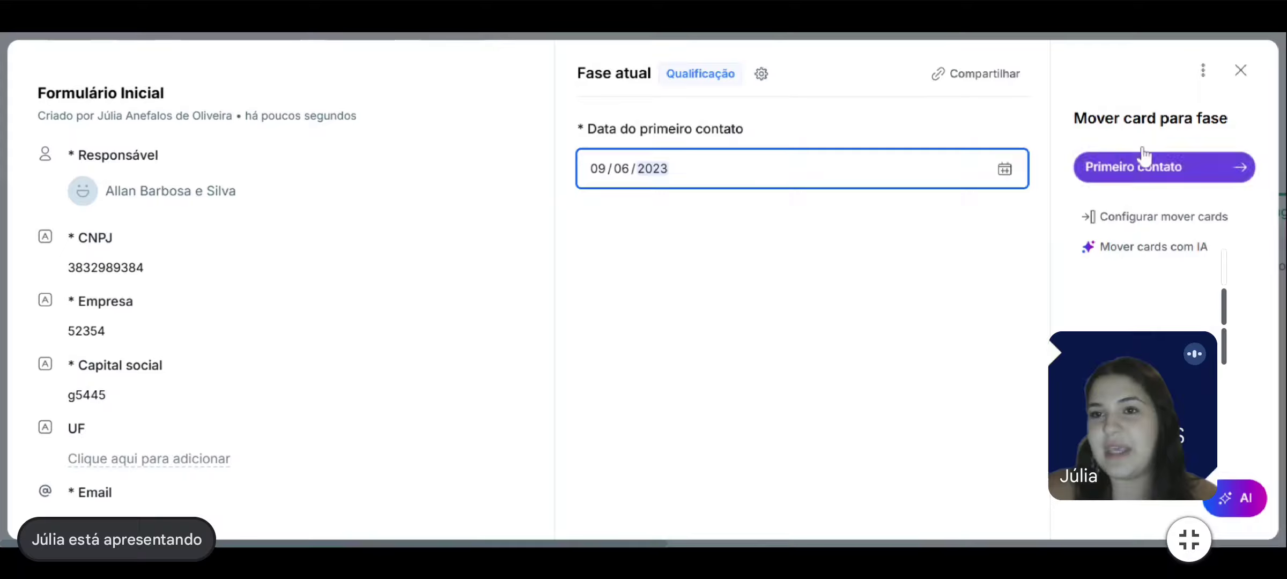
click(1142, 179)
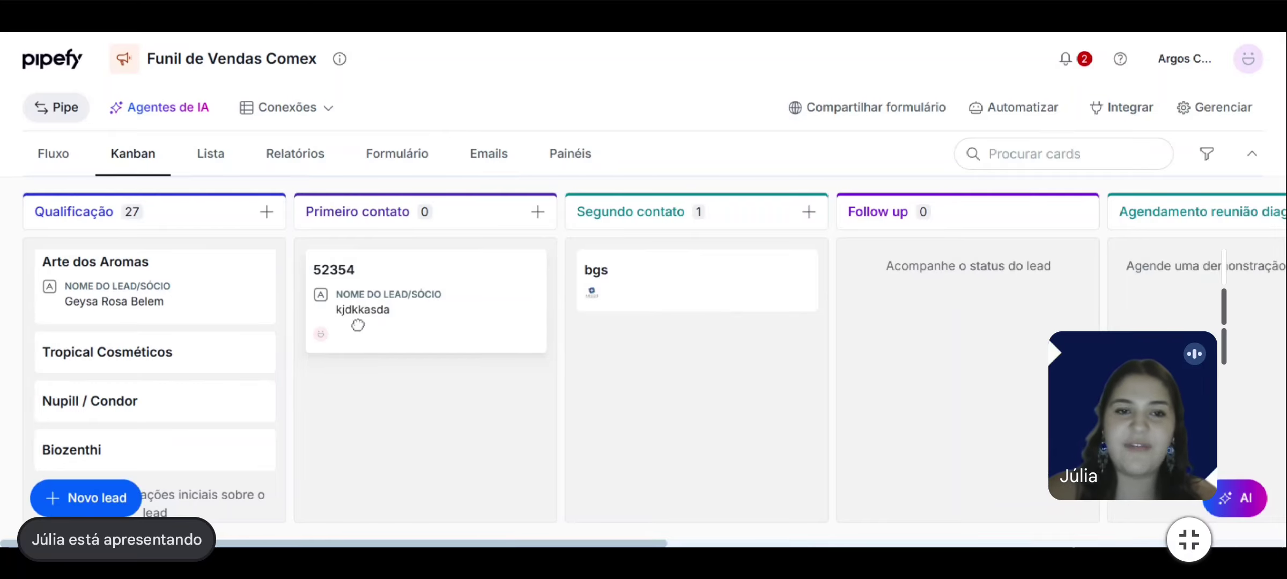
Open the 52354 card in Primeiro contato and set Resposta to Resposta negativa.
click(412, 298)
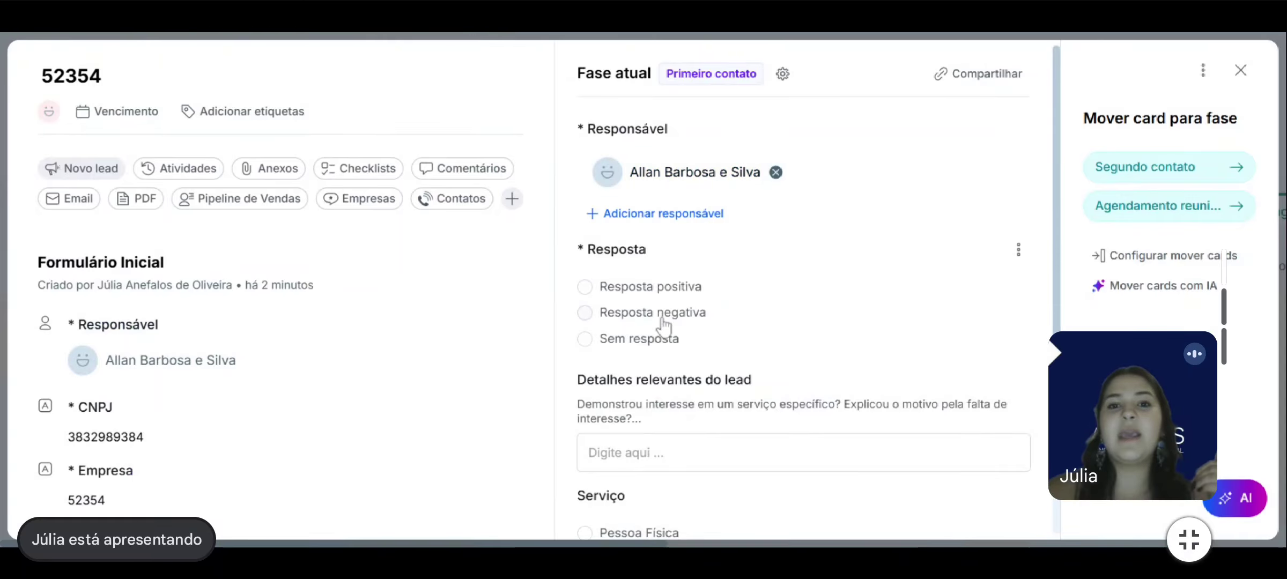
scroll(660, 321, down, 1)
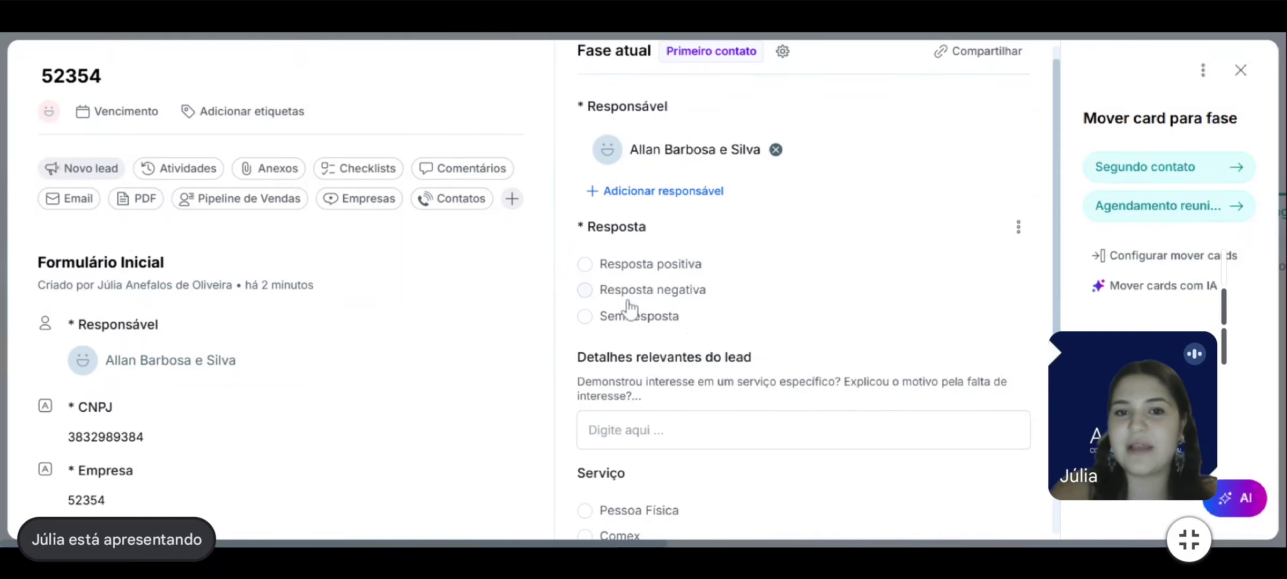
click(590, 292)
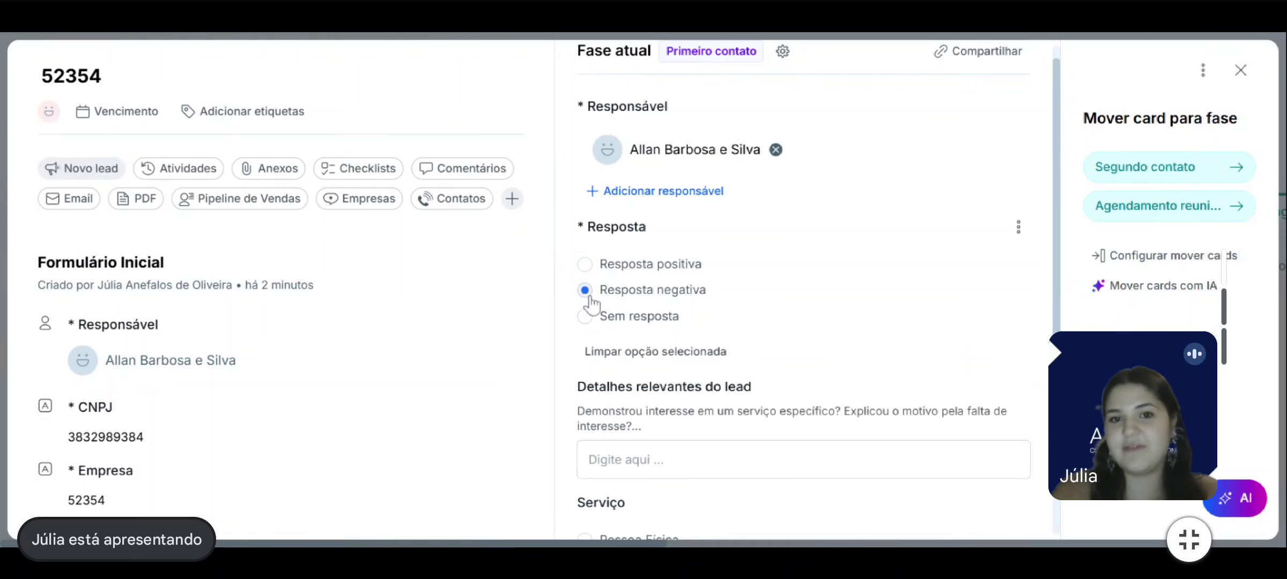
Review the remaining Primeiro contato fields: Detalhes relevantes do lead, Serviço, Meios de contato and Dia do primeiro contato.
scroll(644, 359, down, 3)
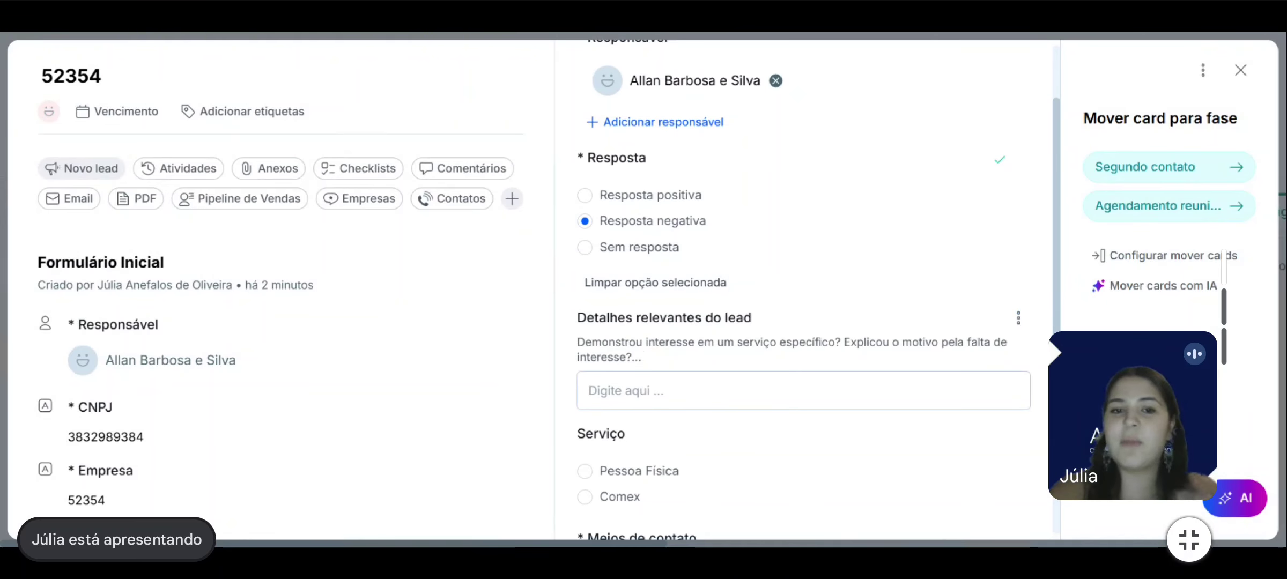
scroll(718, 370, down, 1)
scroll(766, 361, down, 3)
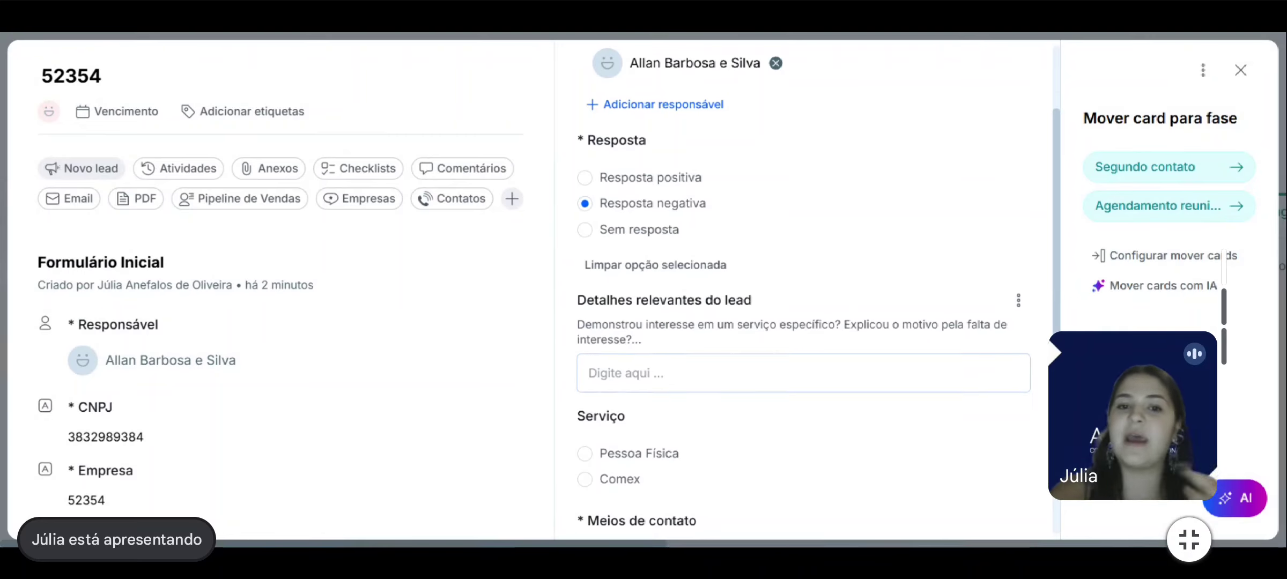
scroll(746, 375, down, 2)
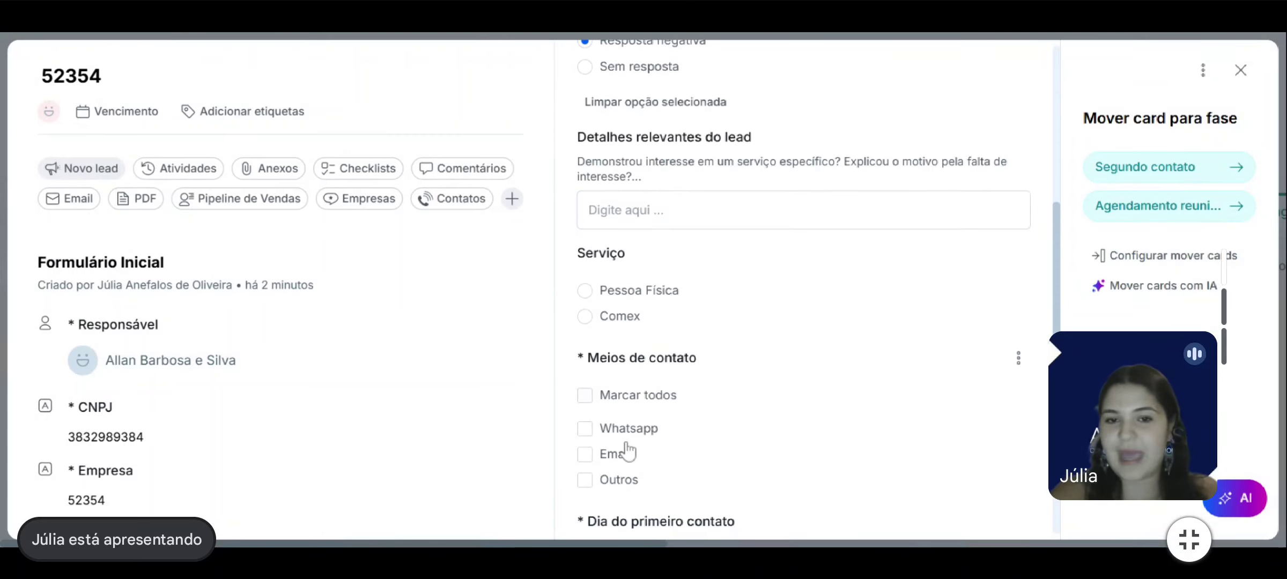
scroll(621, 451, down, 2)
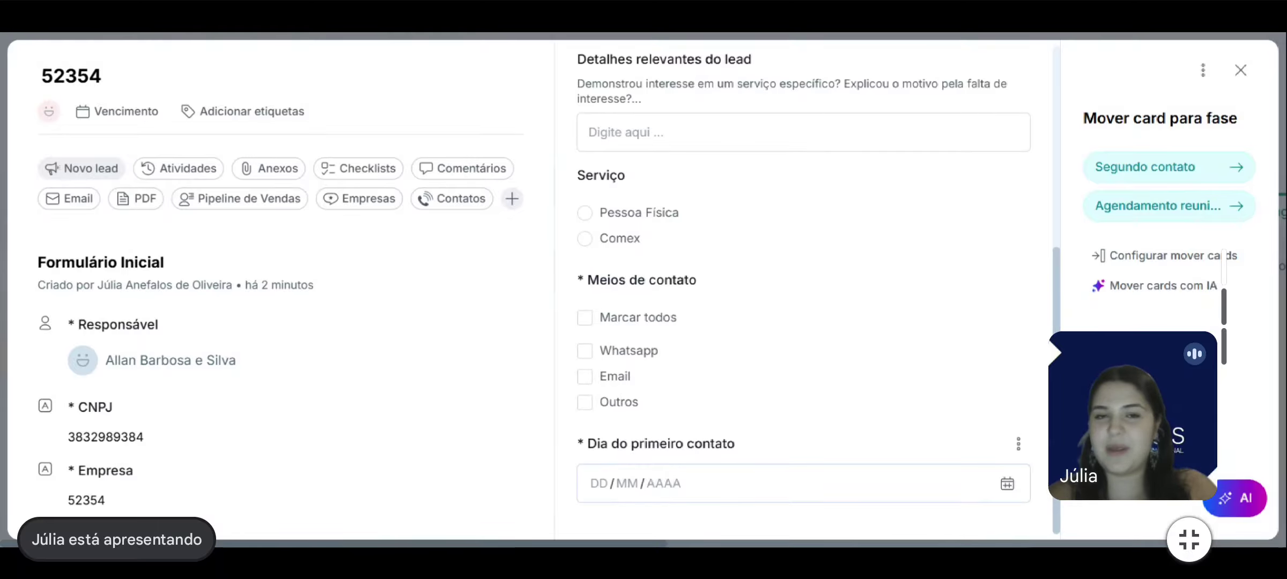
scroll(798, 344, up, 5)
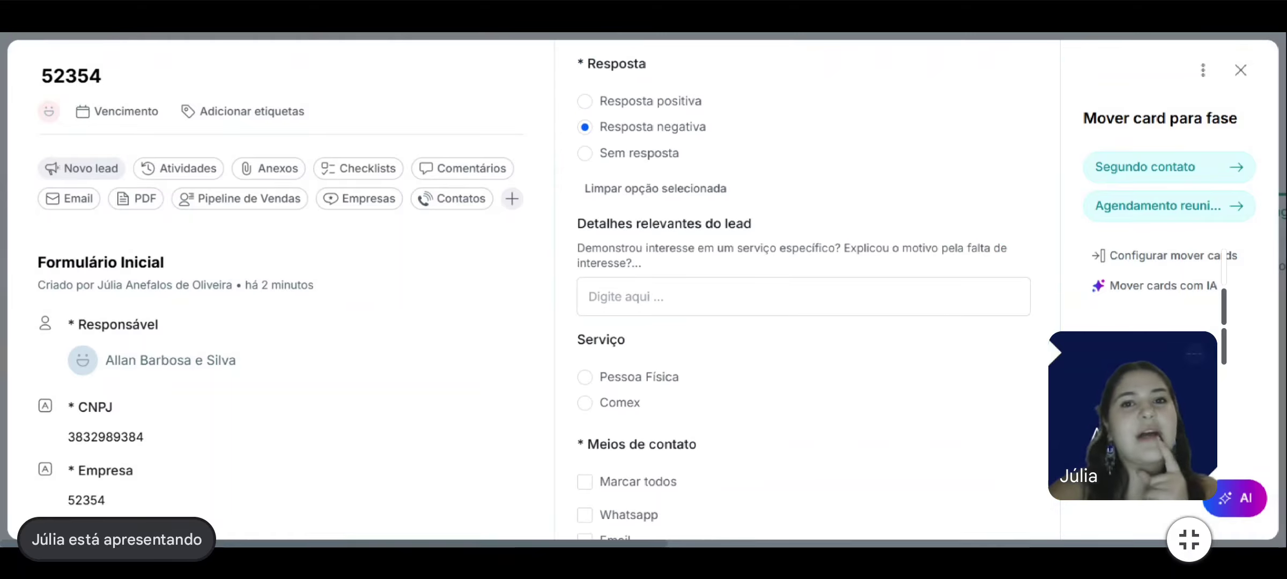
scroll(767, 263, down, 5)
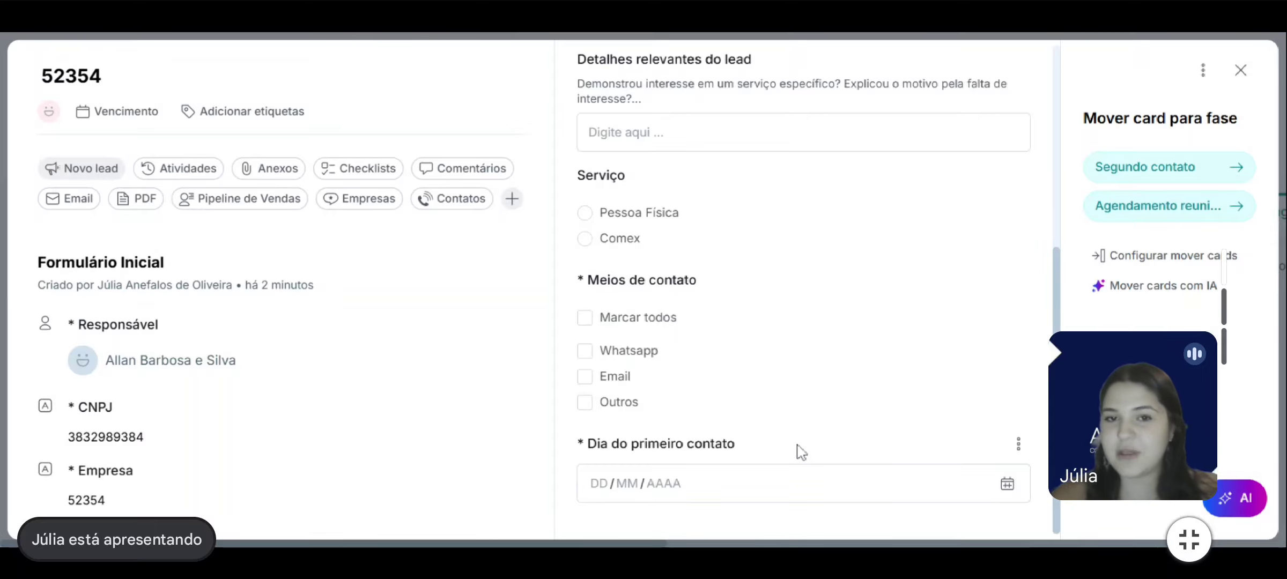
scroll(745, 368, up, 3)
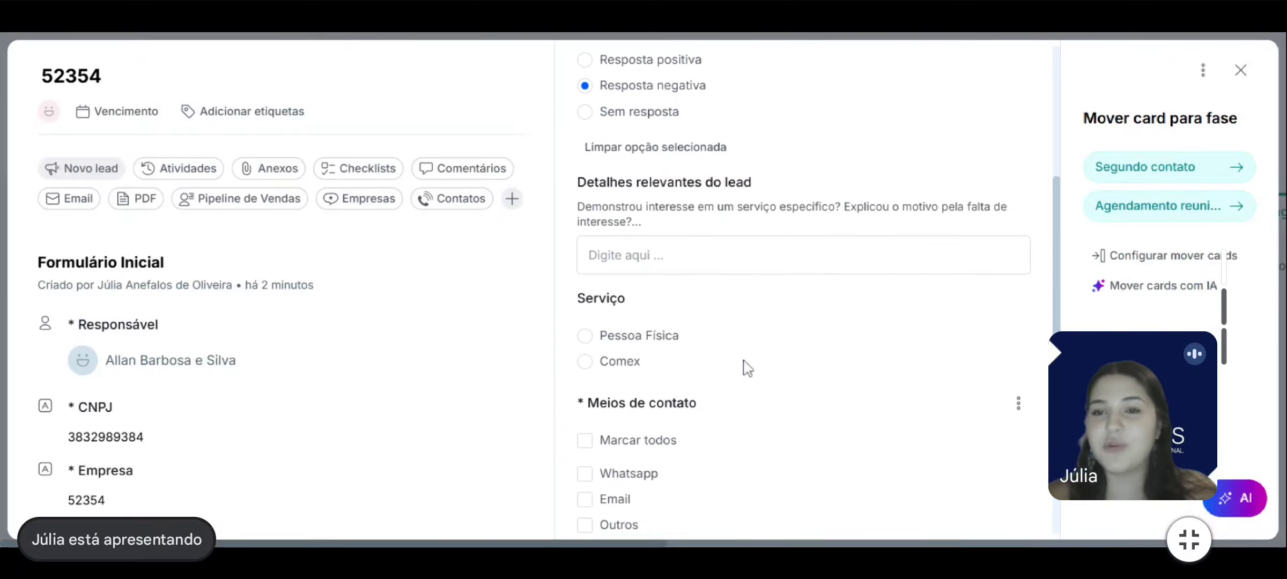
scroll(747, 368, down, 1)
scroll(747, 368, down, 2)
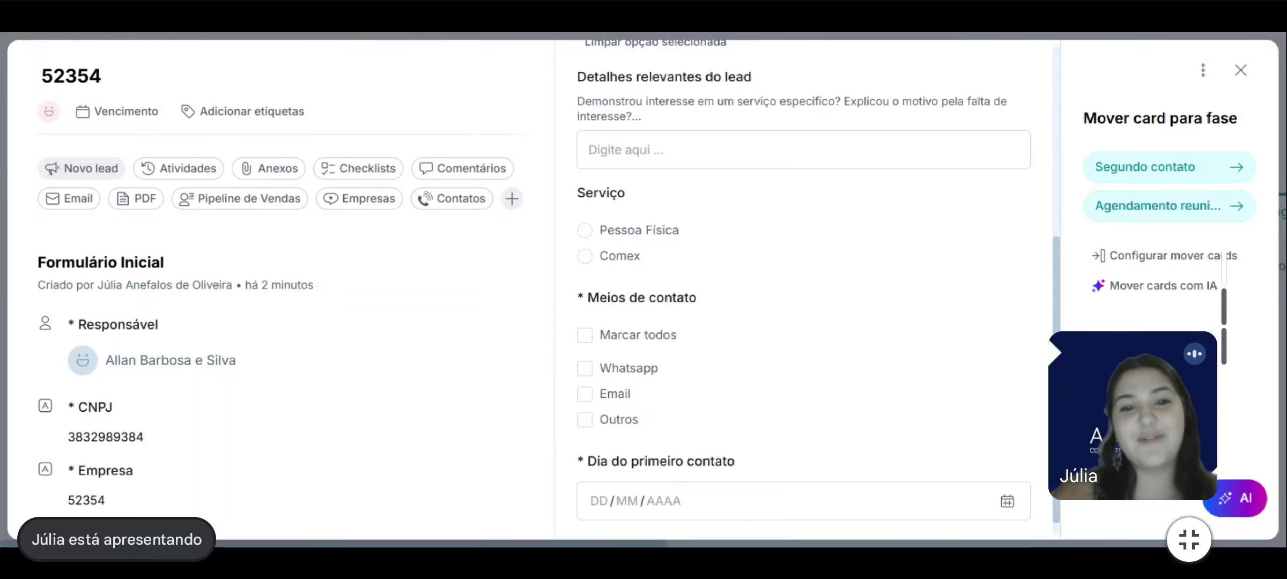
Select Whatsapp under Meios de contato and set Dia do primeiro contato to 09/03/2023.
click(590, 371)
click(588, 512)
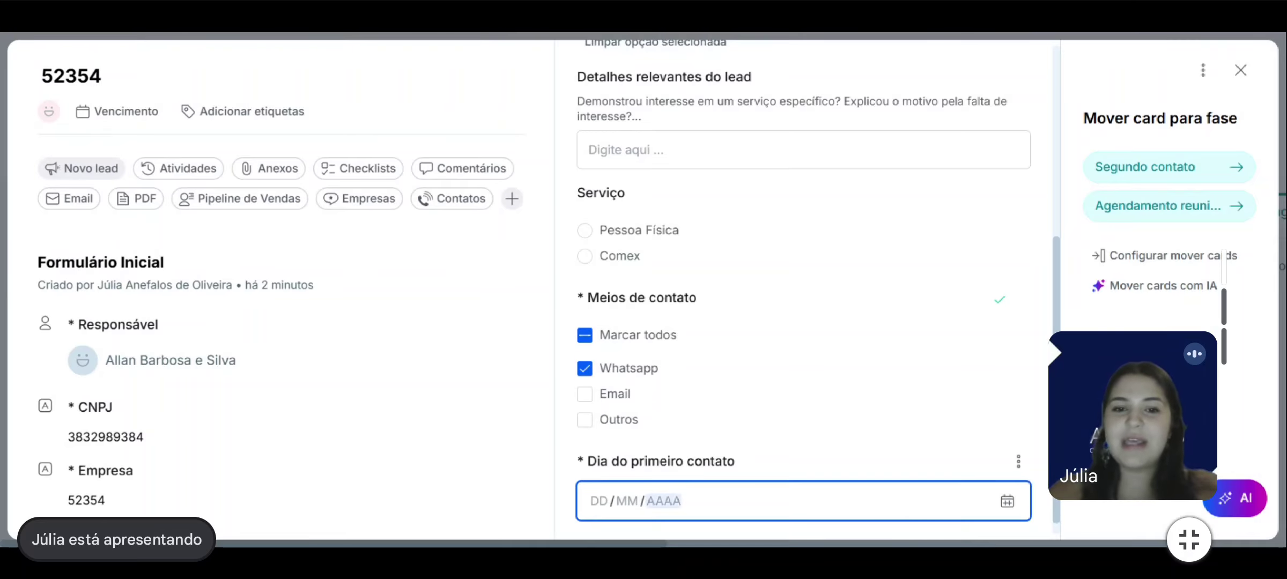
click(596, 503)
text(939833)
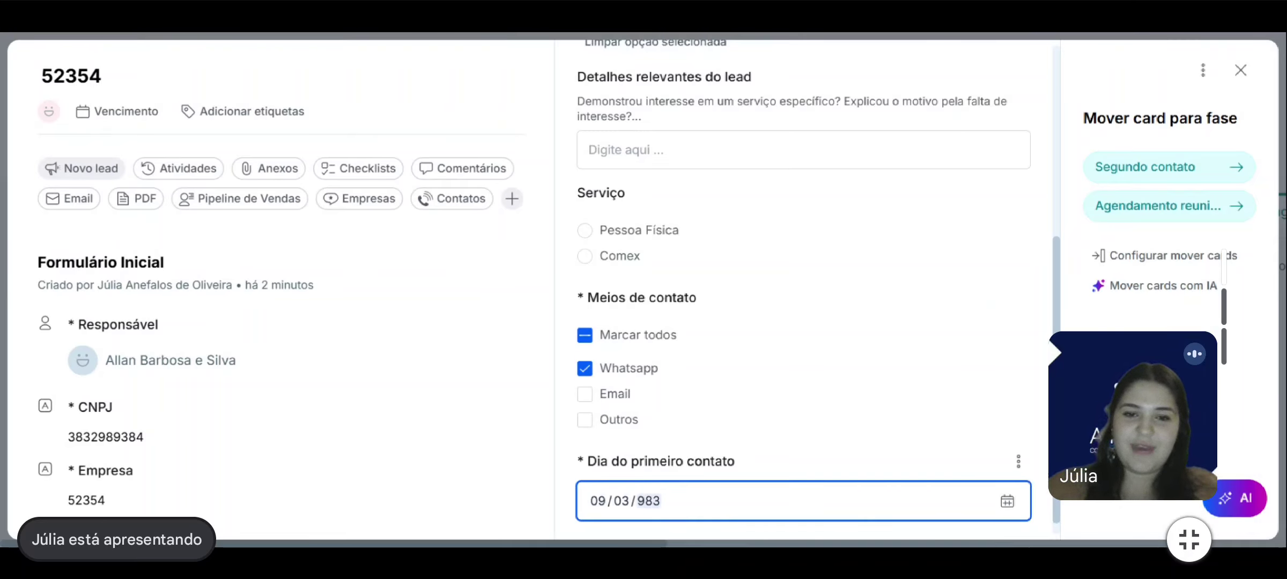
key(BackSpace)
key(BackSpace)
key(BackSpace)
key(BackSpace)
text(2023)
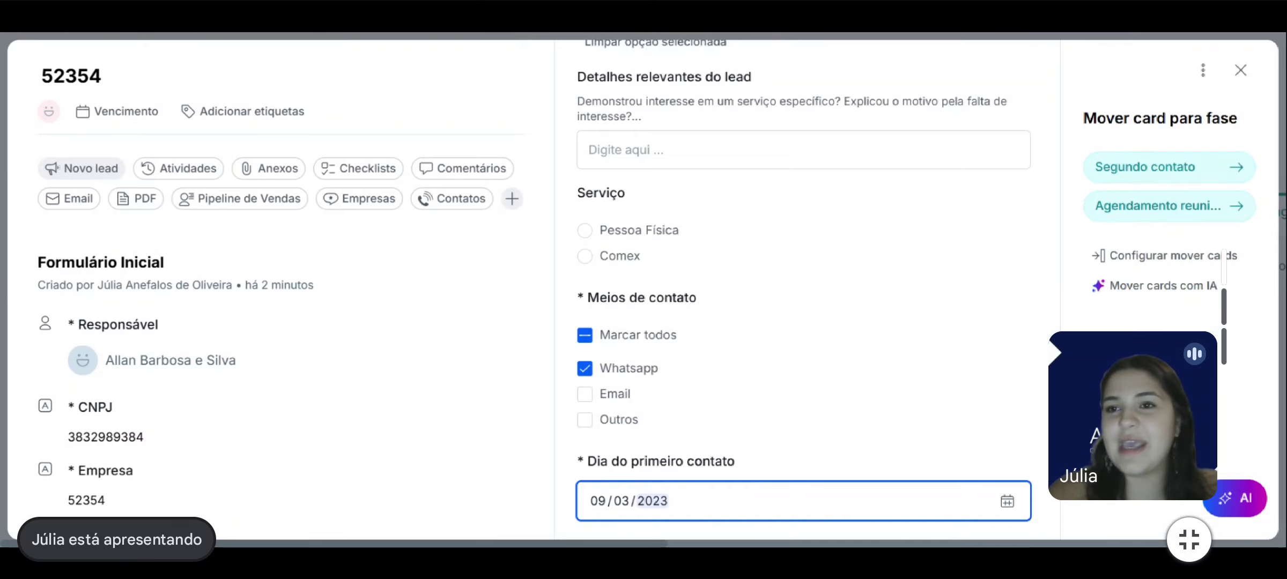
Move the 52354 card to the Agendamento reunião diagnóstica phase.
click(1178, 161)
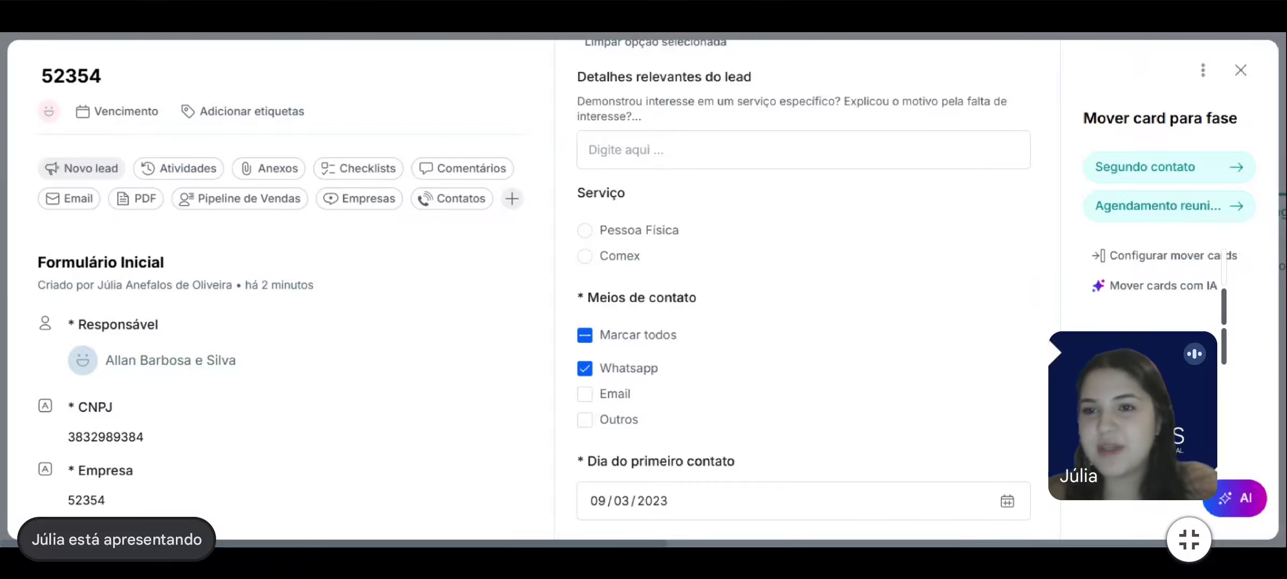
click(652, 501)
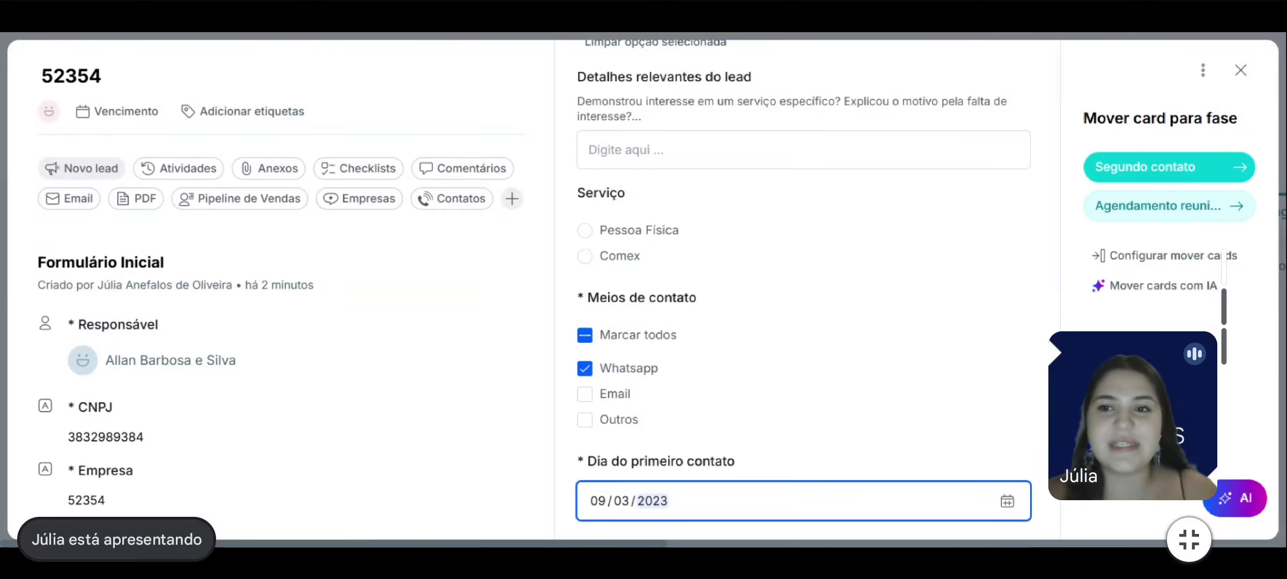
click(1173, 208)
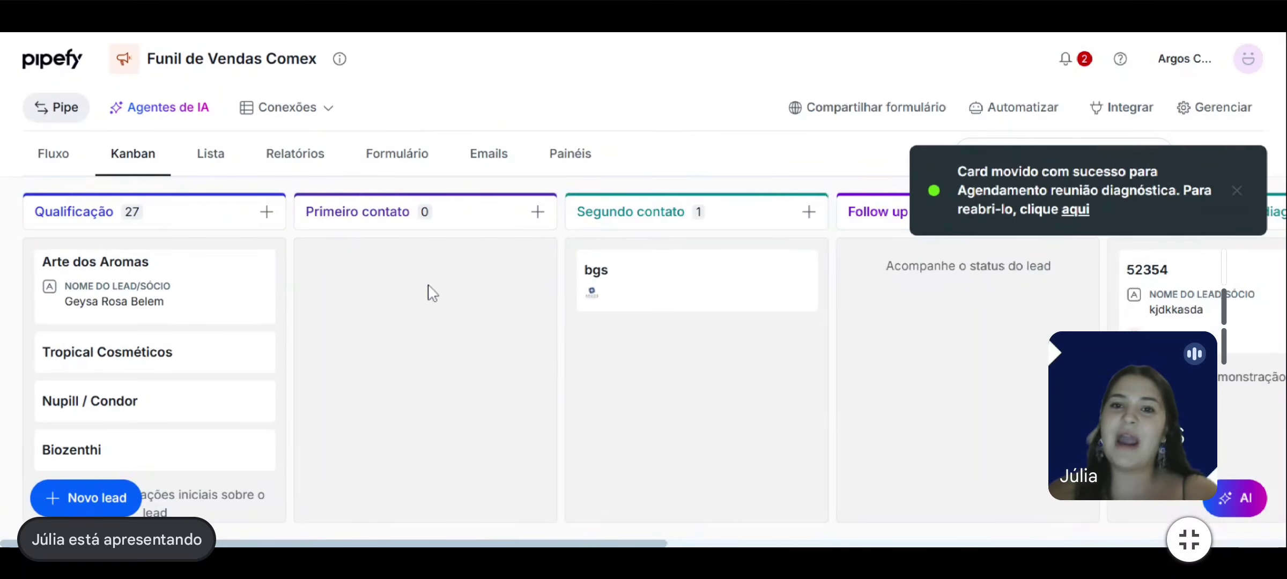
Open the 52354 card in Agendamento reunião diagnóstica, review its phase fields, and close it.
scroll(1061, 297, right, 2)
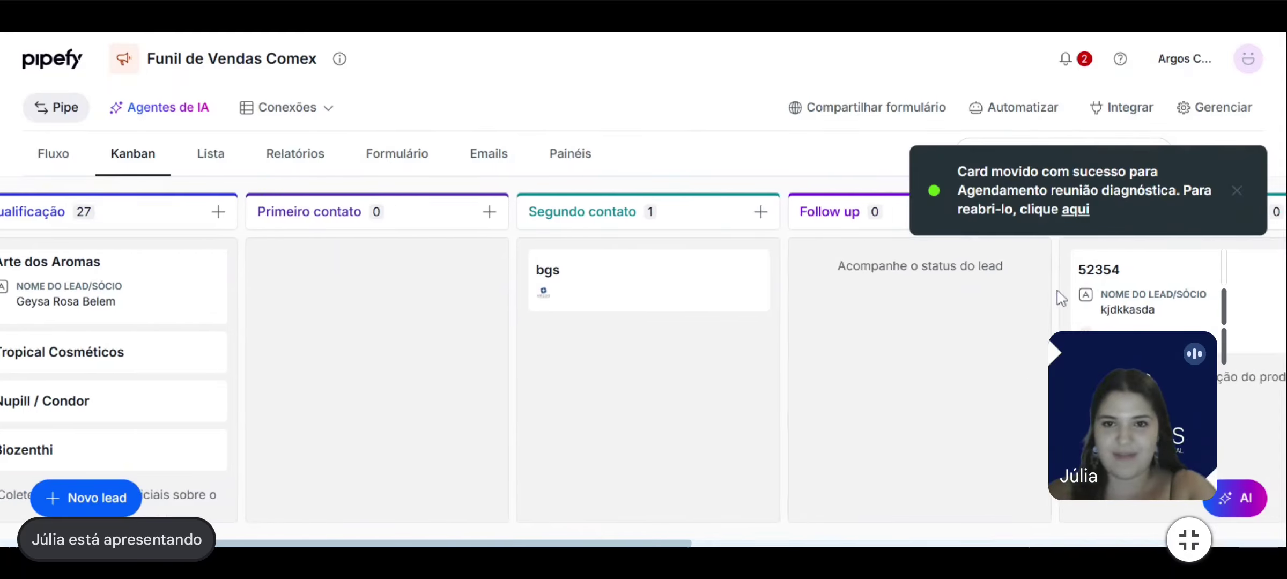
scroll(1061, 297, right, 4)
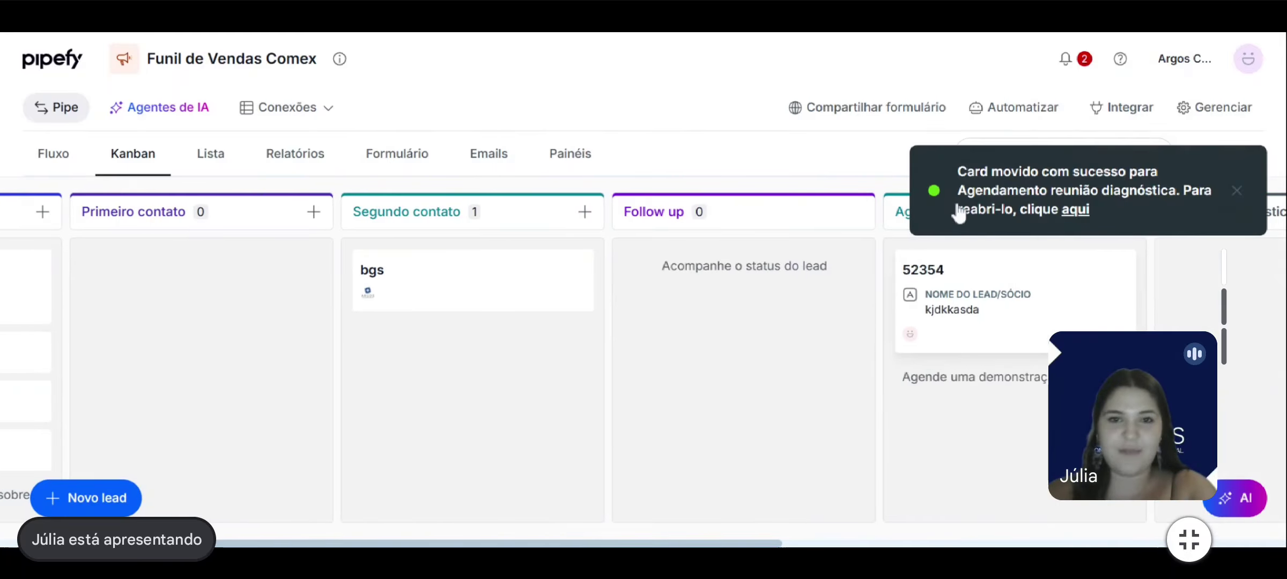
click(973, 325)
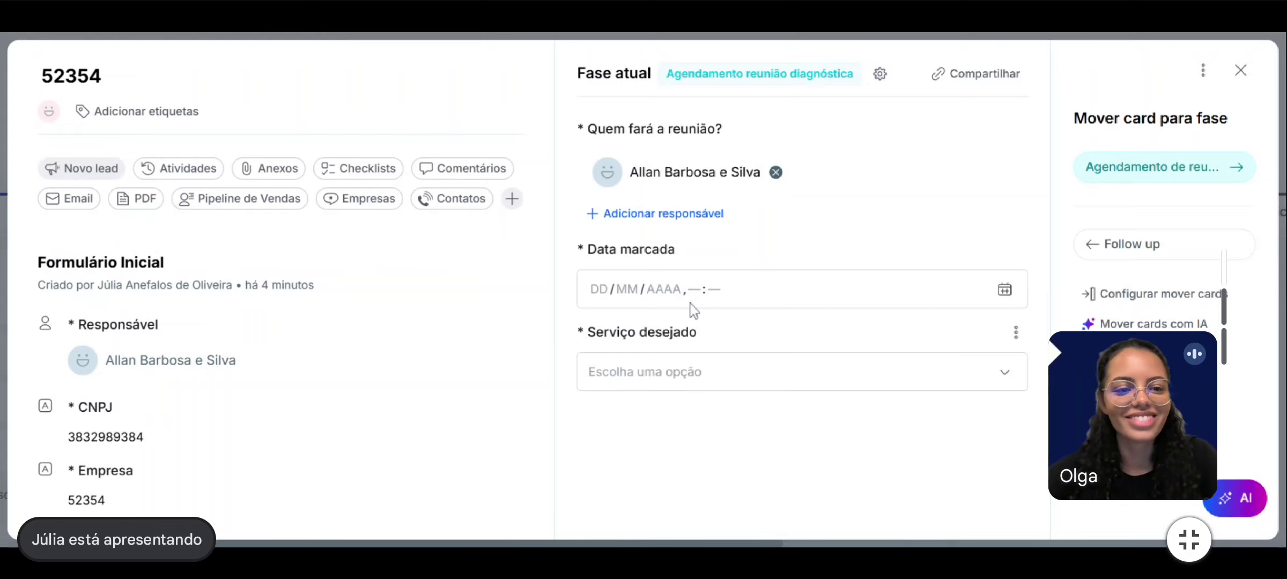
click(1241, 69)
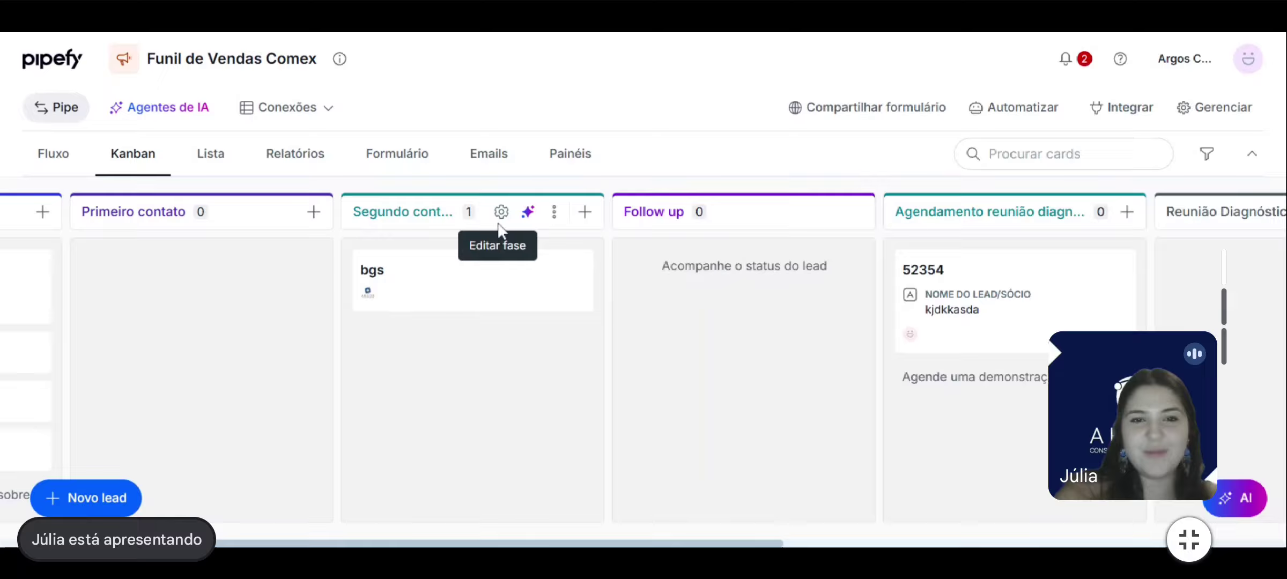
Open the Segundo contato phase settings, examine all of its form fields, and close the settings.
click(501, 212)
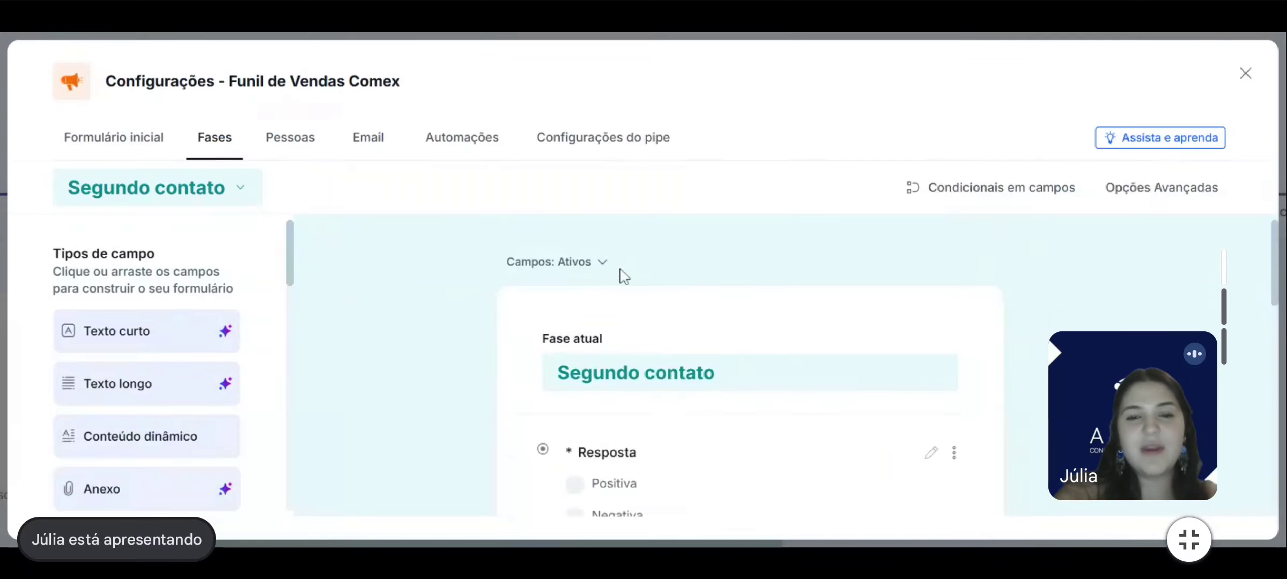
scroll(624, 276, down, 2)
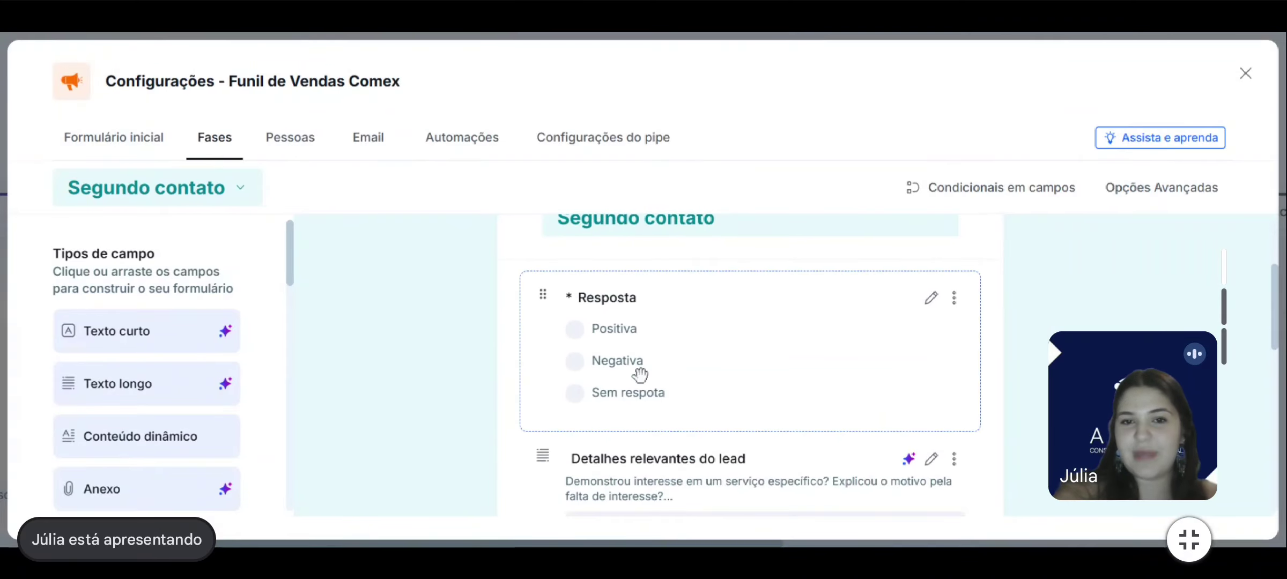
scroll(639, 372, down, 1)
scroll(495, 439, down, 5)
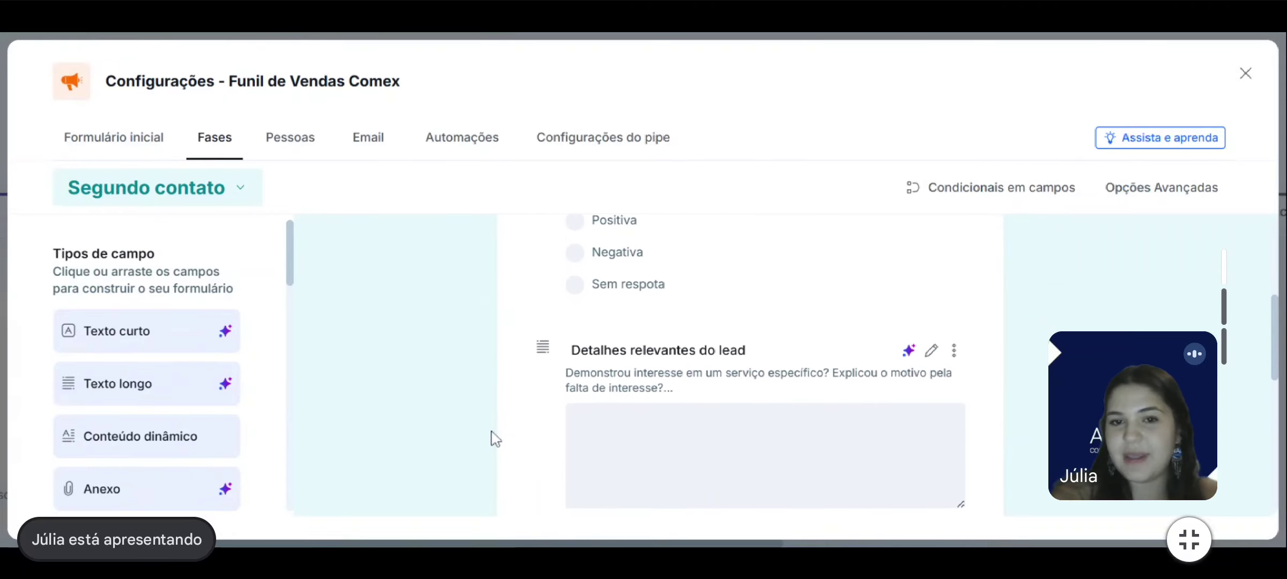
scroll(766, 365, down, 4)
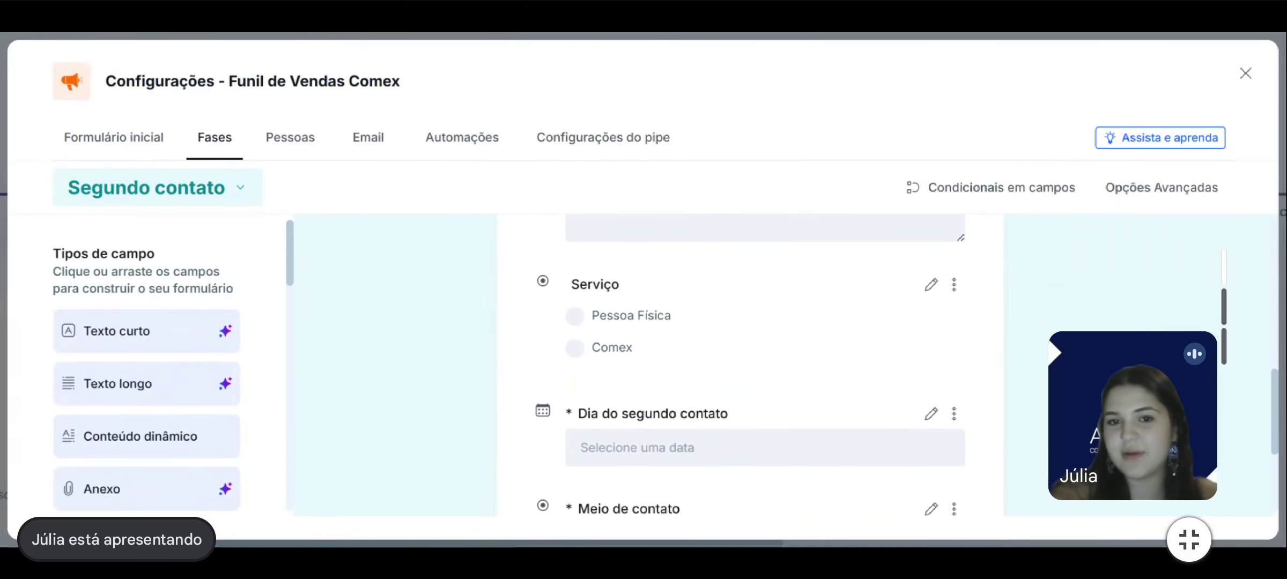
scroll(751, 365, down, 2)
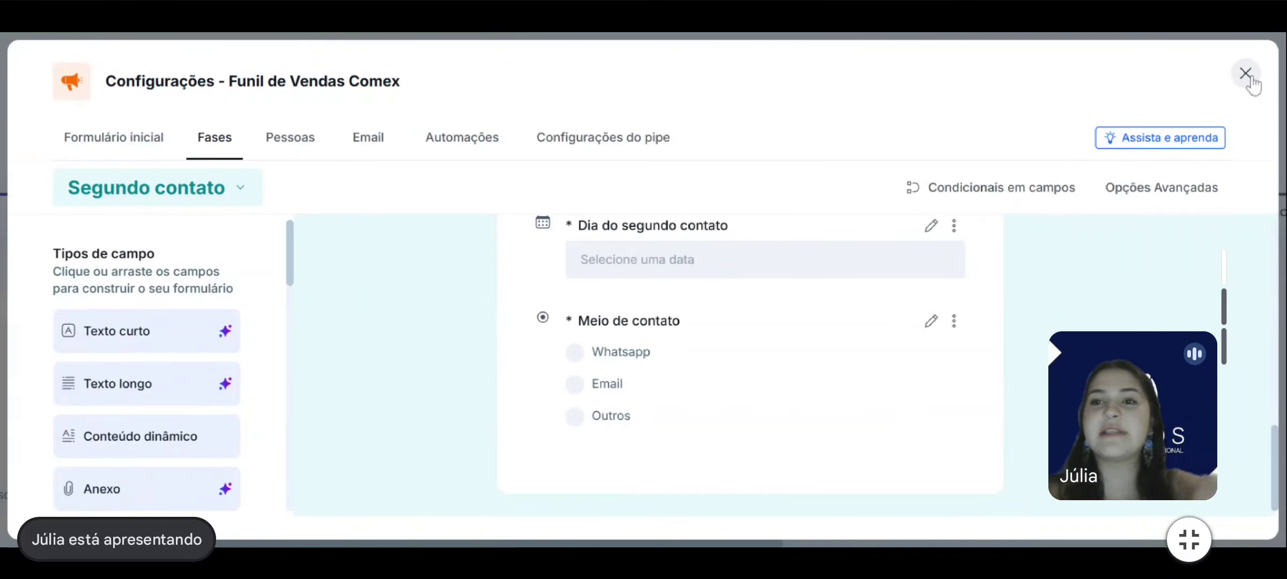
click(1252, 82)
Open the Reunião Diagnóstica phase settings, examine its form fields from Objetivos da empresa through Possui países de preferência?, and close the settings.
scroll(946, 382, right, 5)
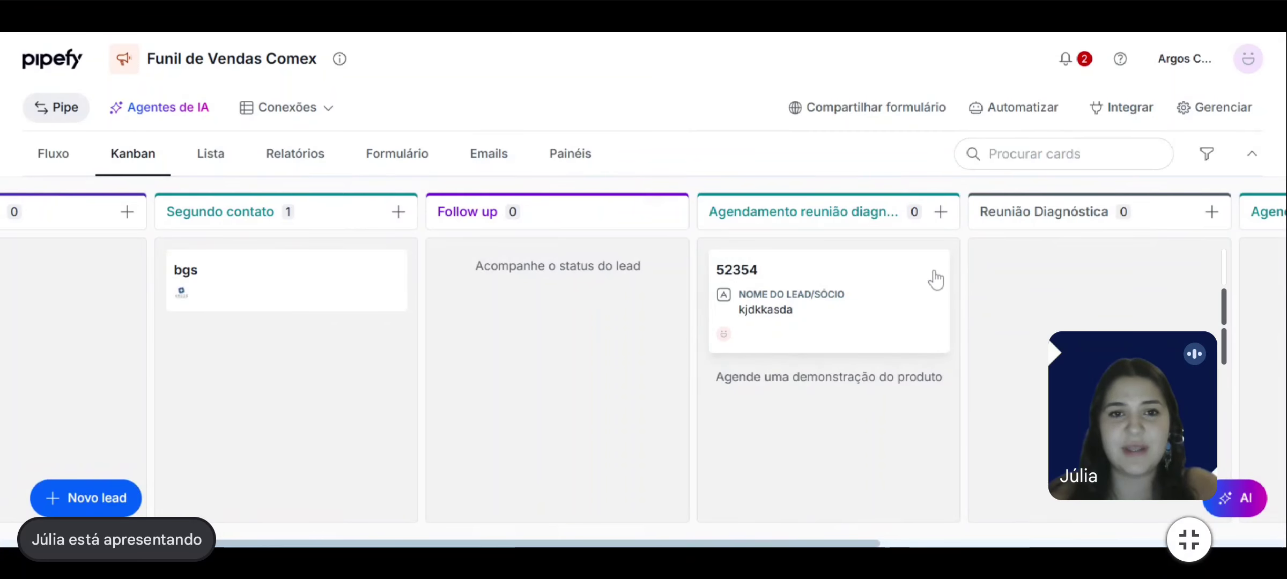
scroll(1011, 241, right, 3)
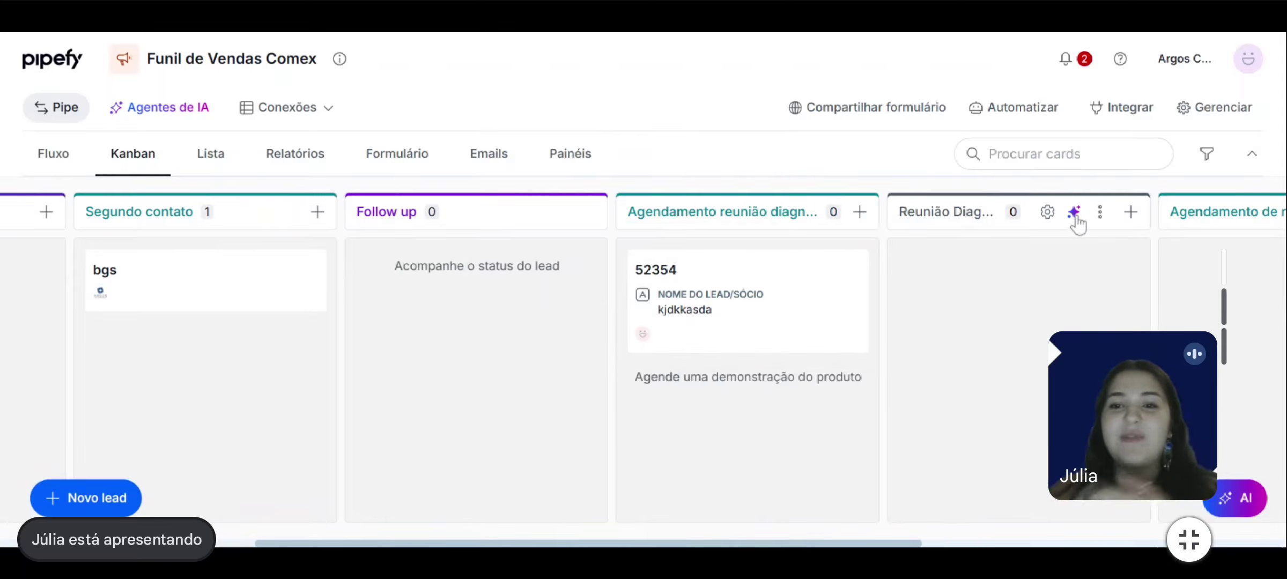
click(1048, 213)
scroll(820, 267, down, 2)
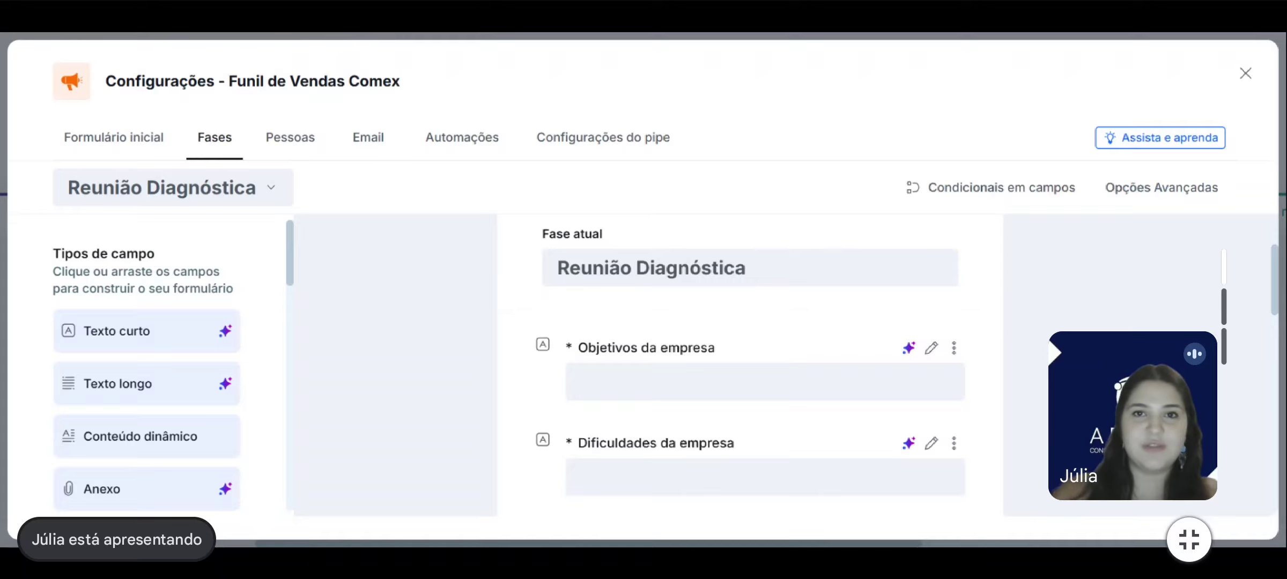
scroll(679, 370, down, 2)
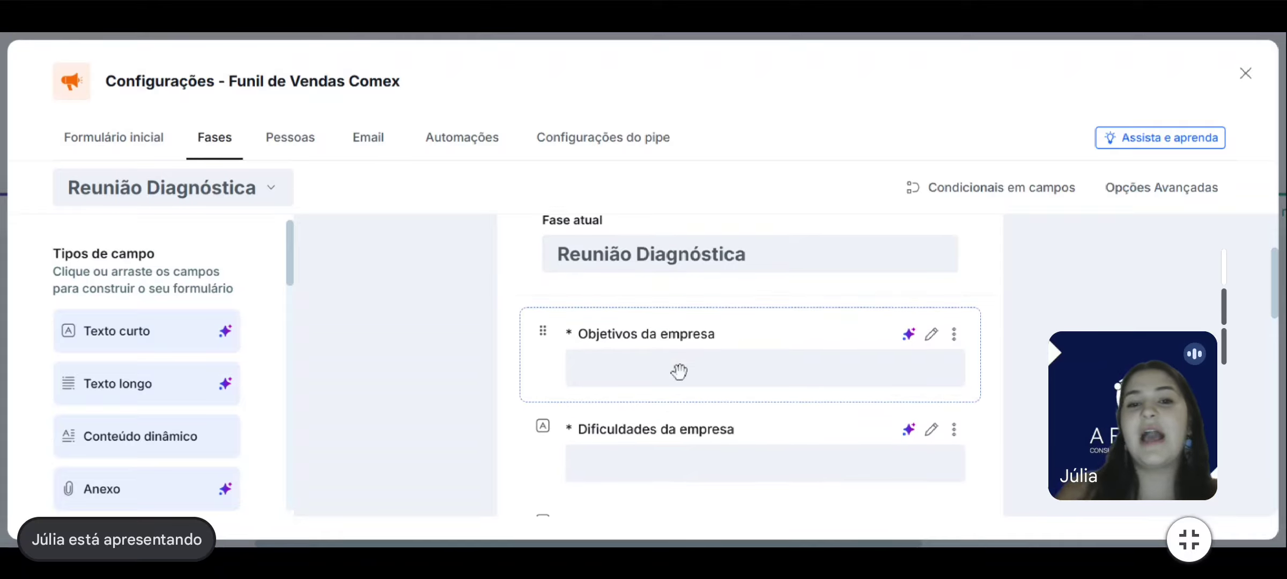
scroll(679, 370, down, 5)
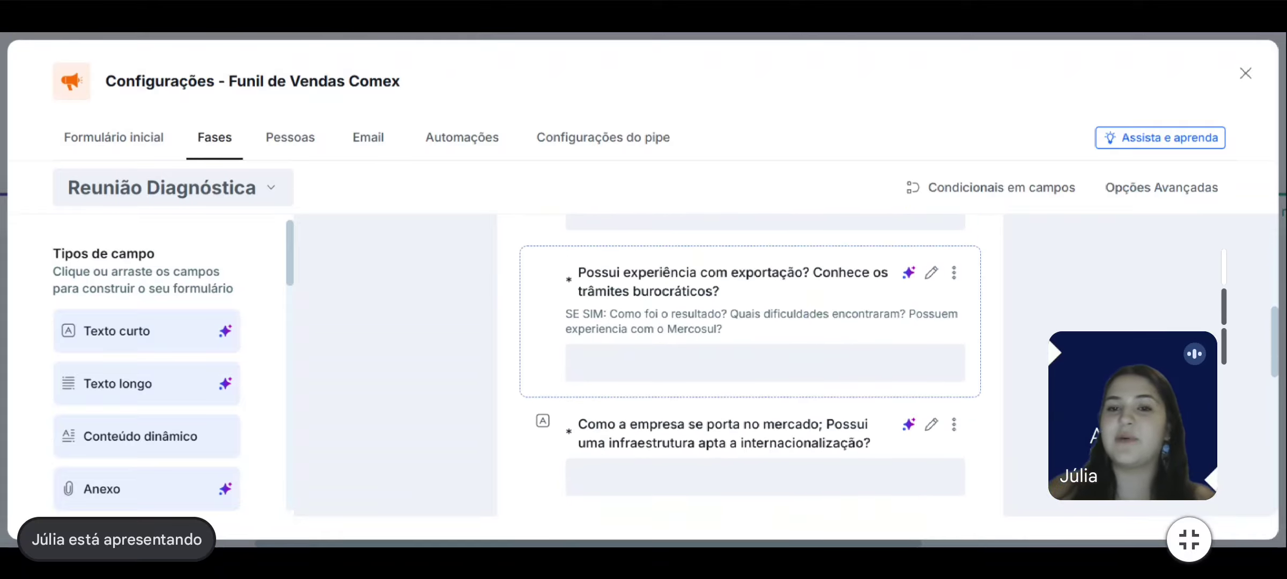
scroll(863, 345, up, 2)
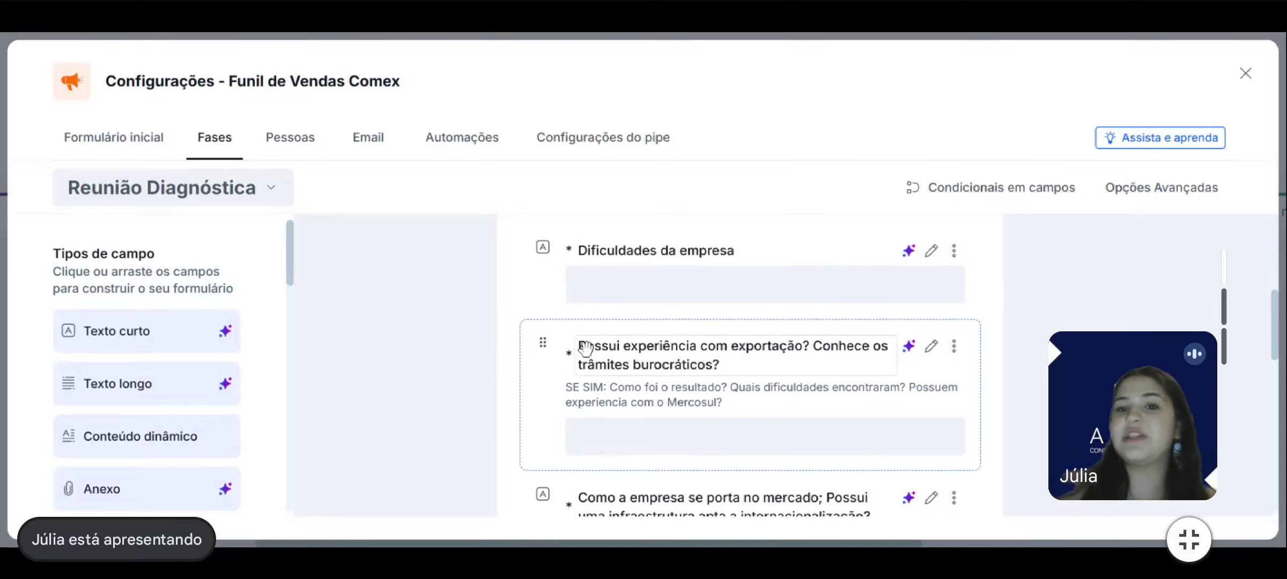
scroll(1035, 428, down, 1)
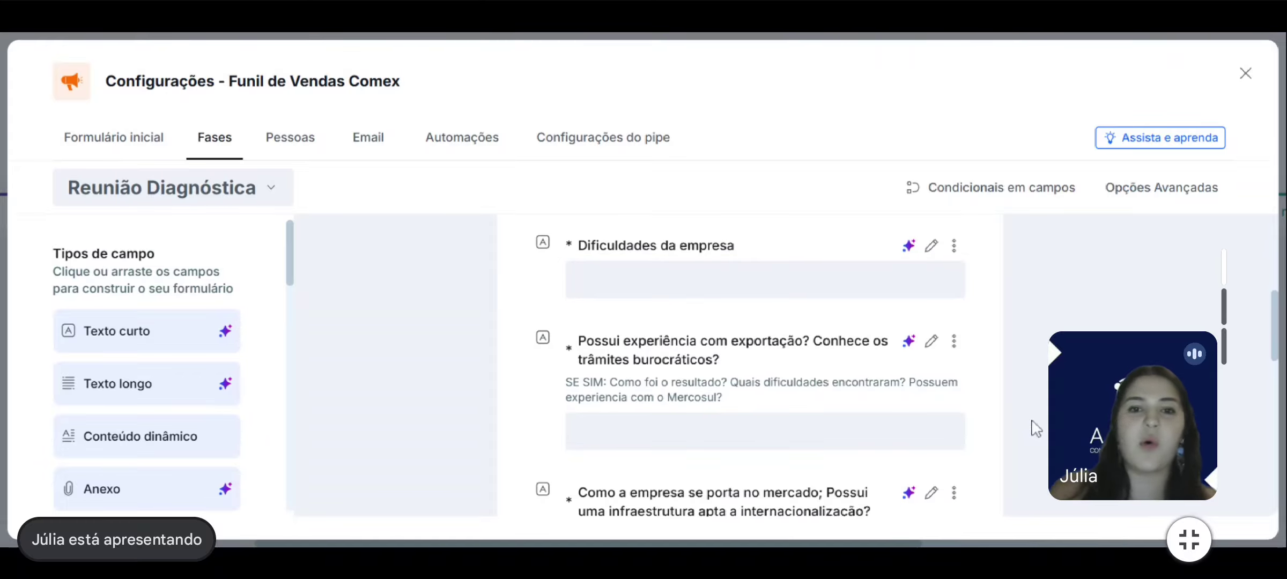
scroll(765, 366, down, 1)
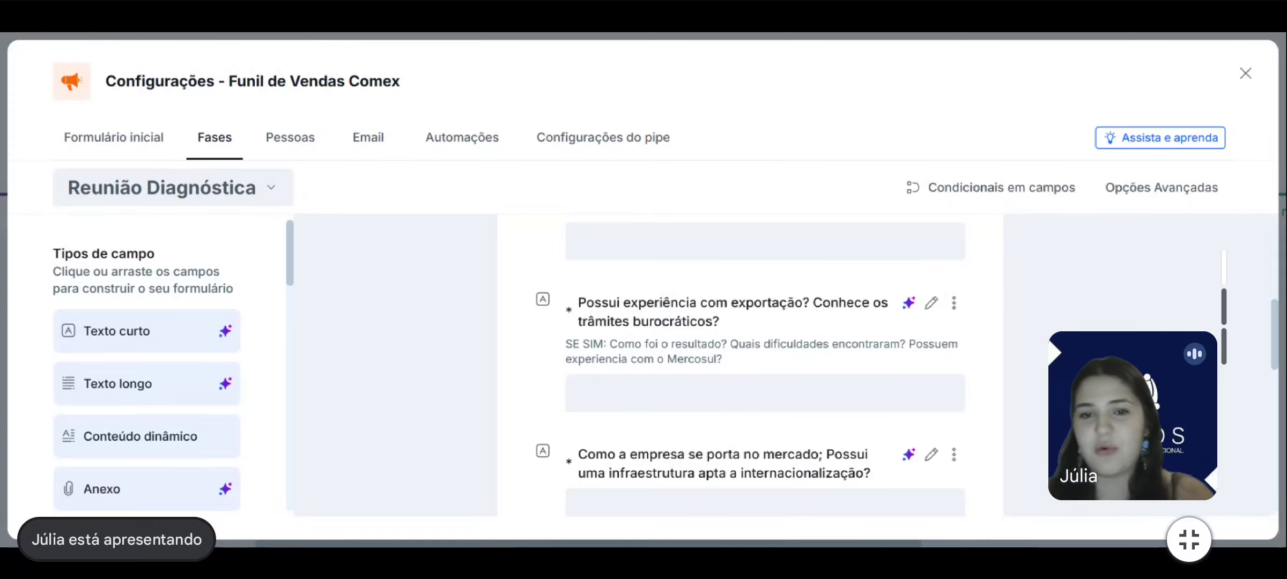
scroll(1041, 408, down, 1)
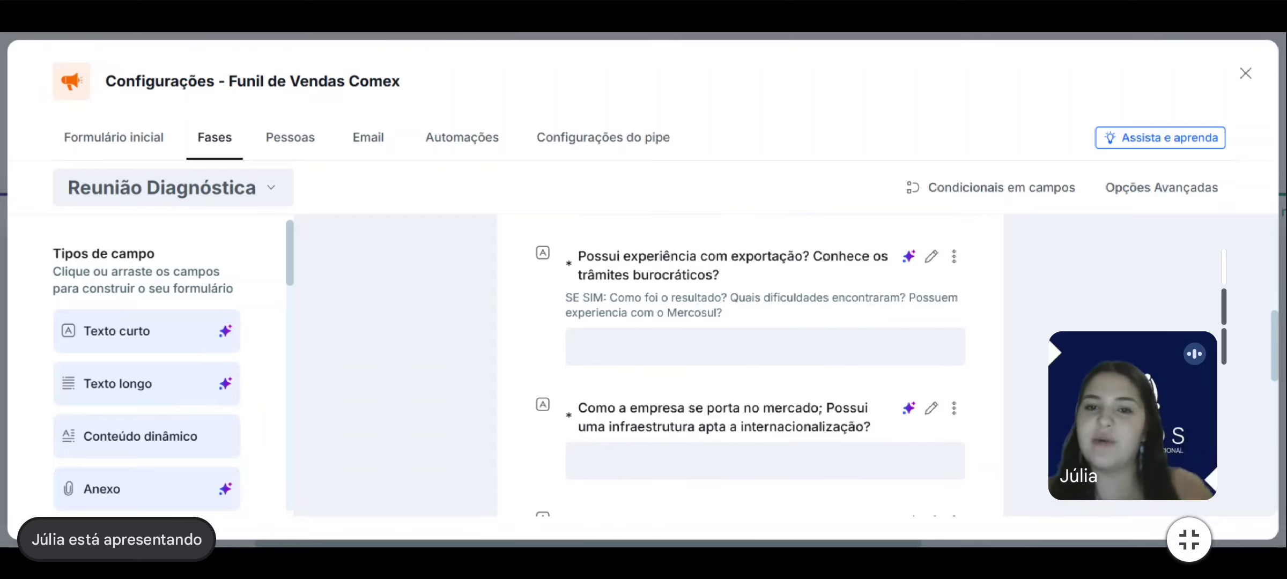
scroll(751, 365, down, 1)
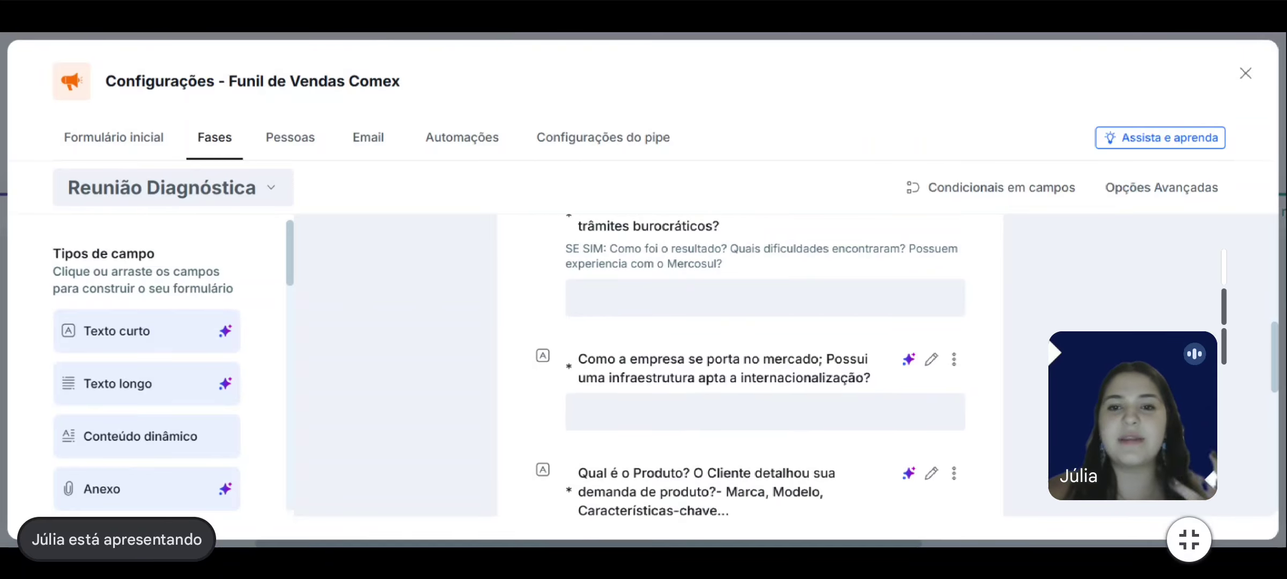
scroll(751, 365, down, 2)
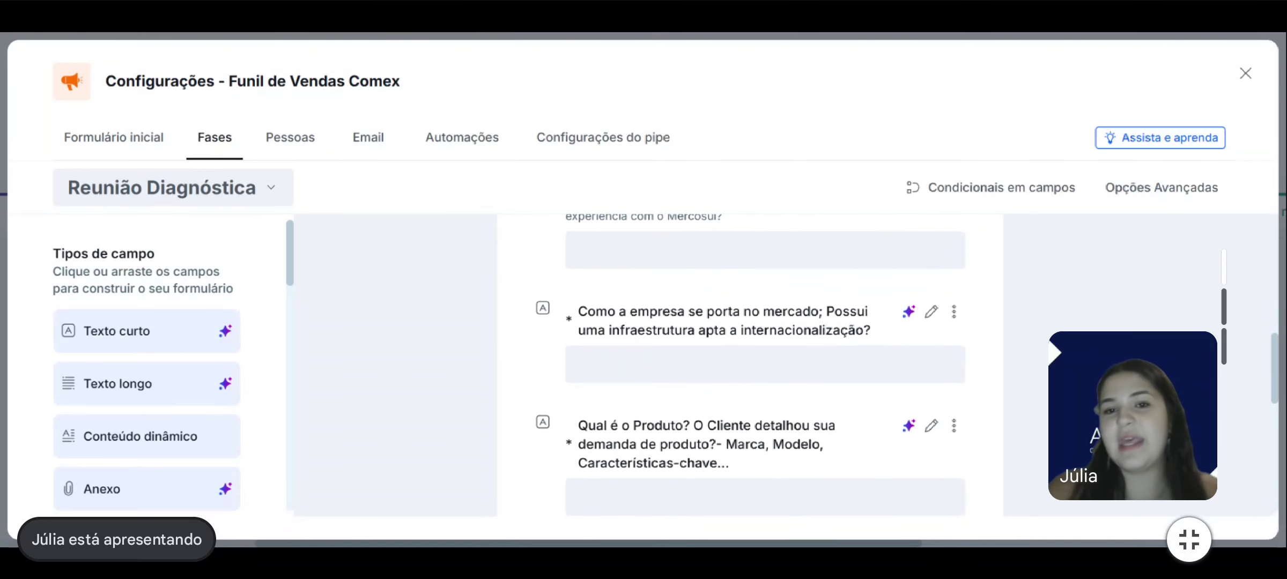
scroll(751, 365, down, 6)
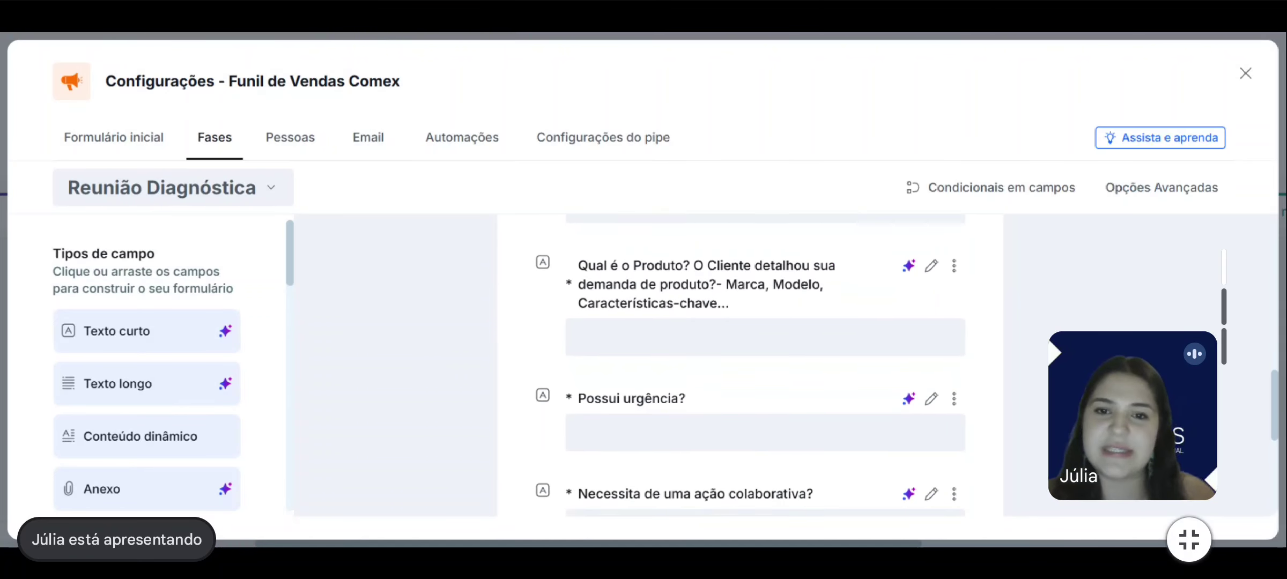
scroll(751, 365, down, 1)
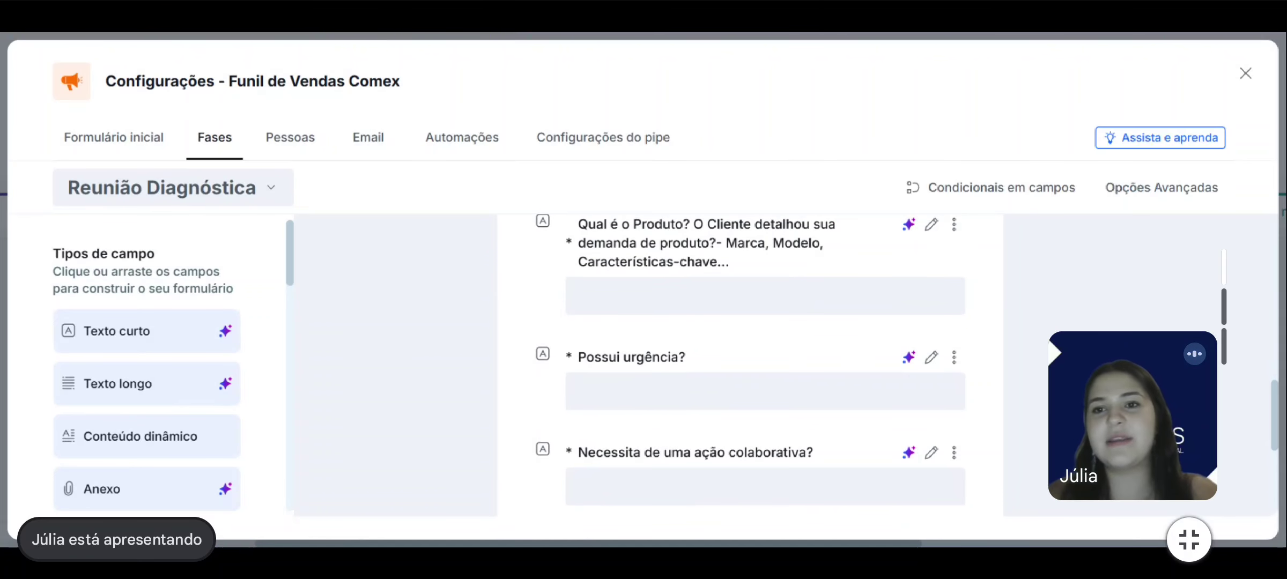
scroll(660, 324, down, 2)
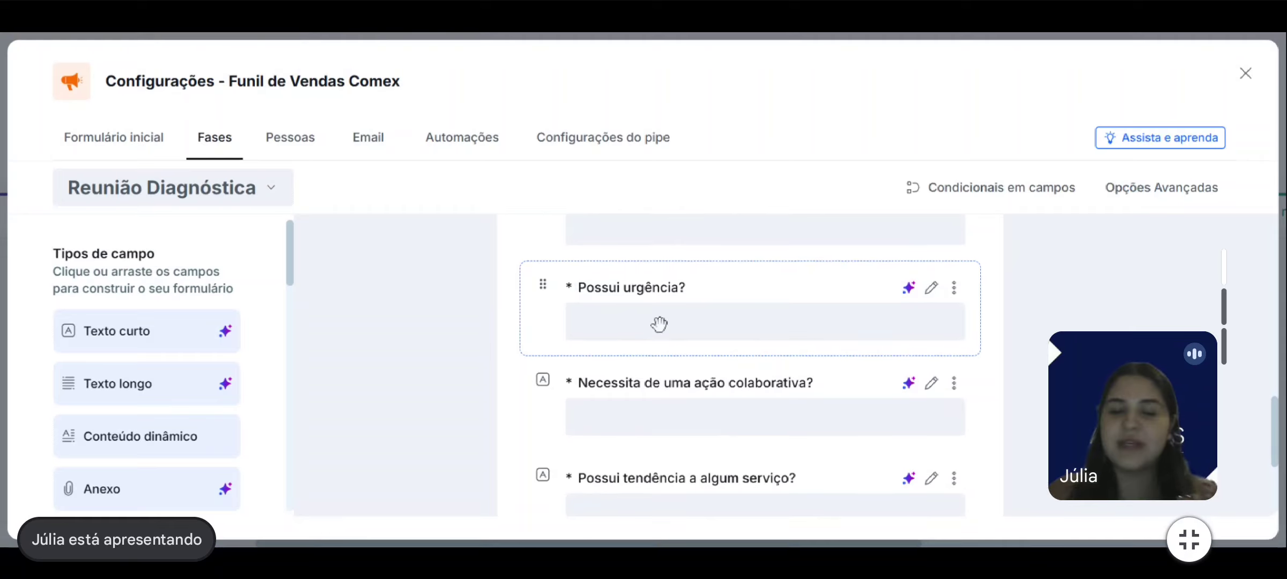
scroll(1046, 400, down, 1)
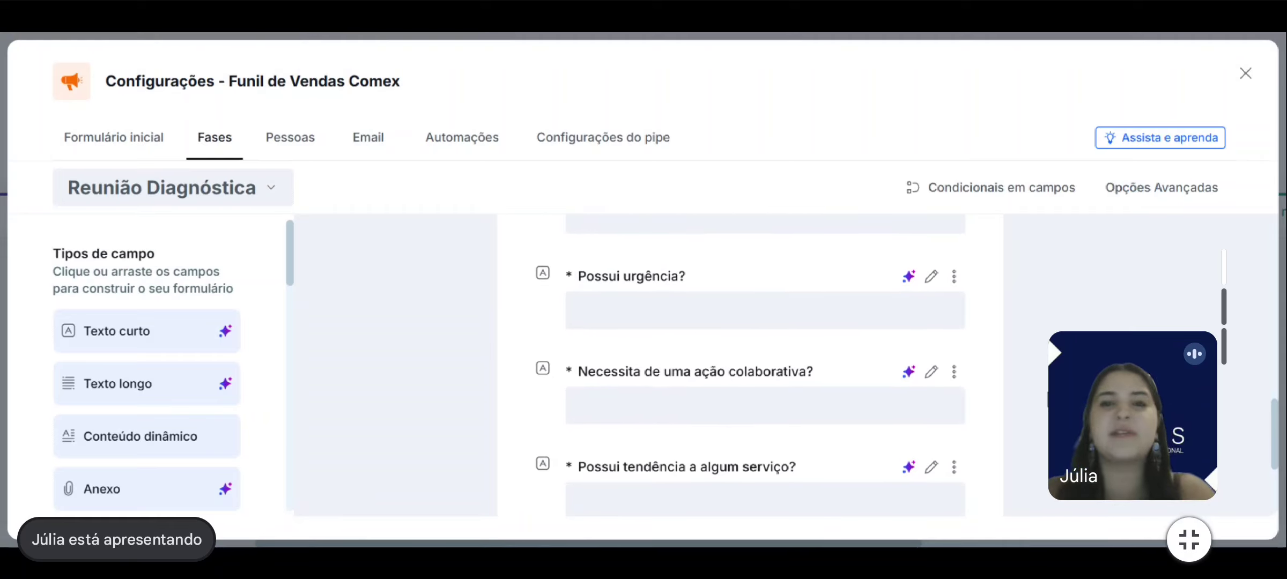
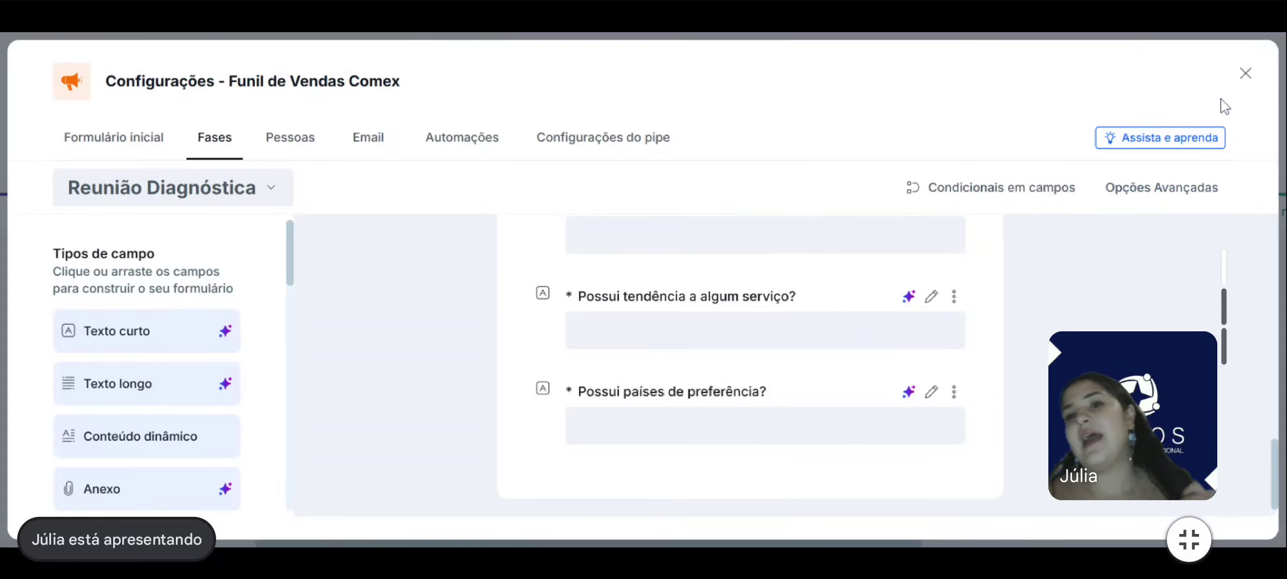
click(1245, 74)
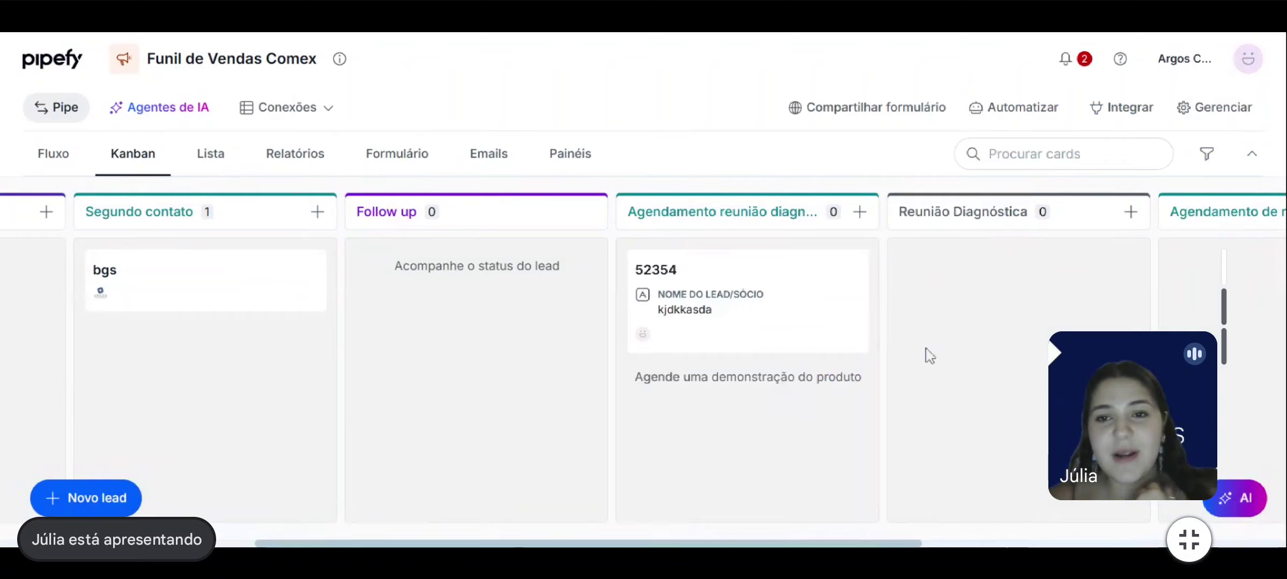
Open the Agendamento de reunião de proposta phase settings and examine its responsible, budget date and meeting fields.
scroll(930, 355, right, 3)
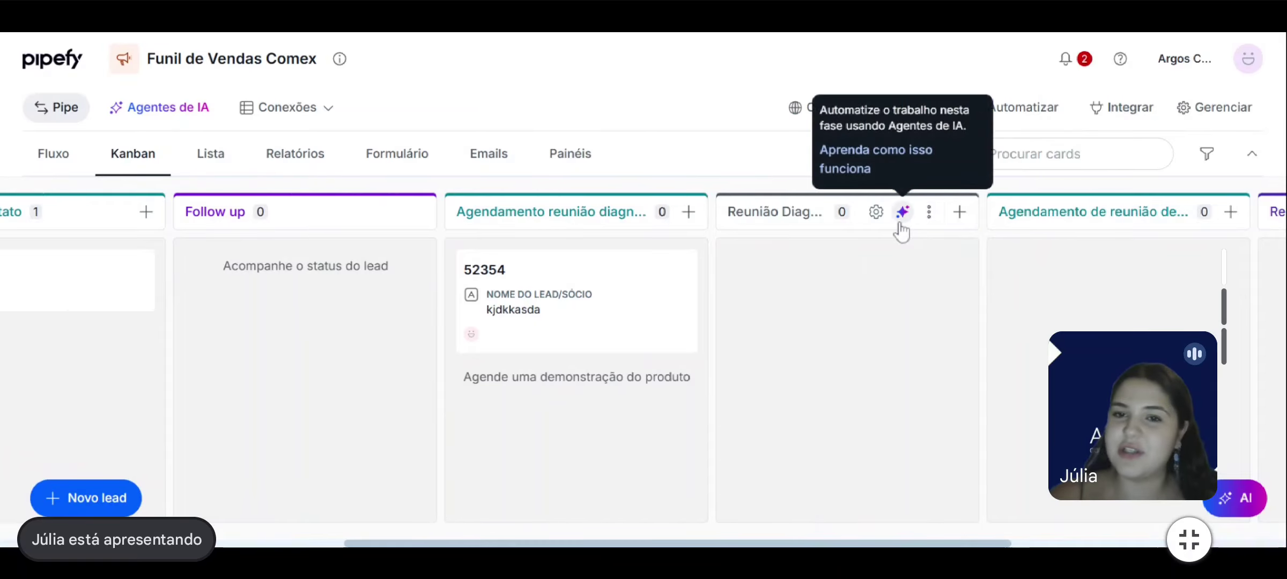
scroll(901, 231, right, 4)
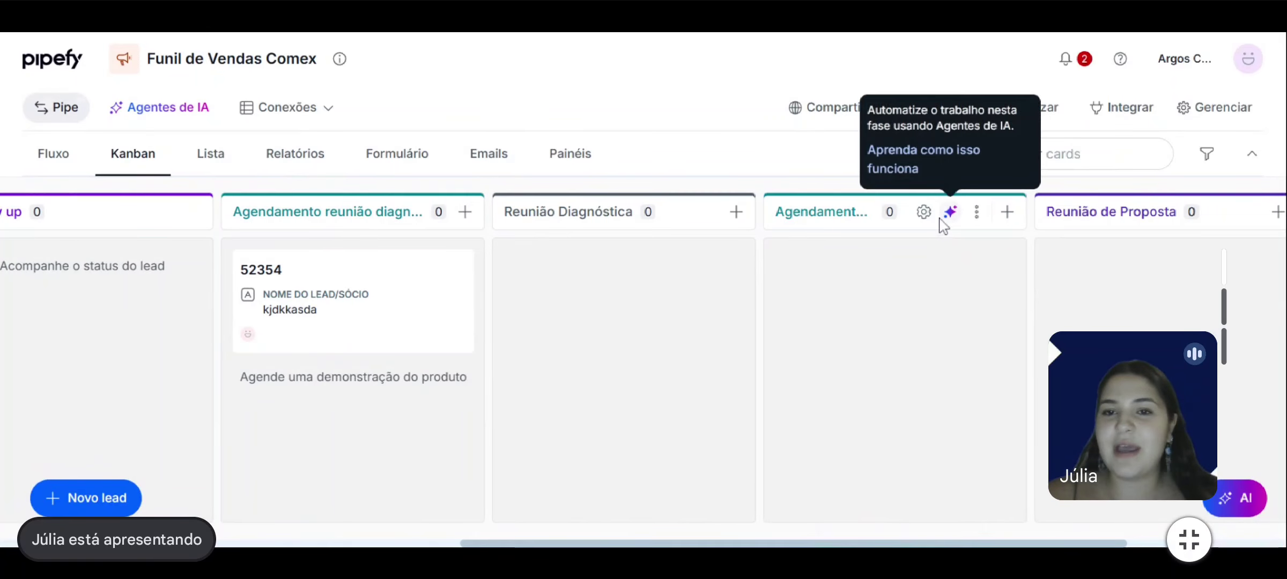
click(925, 215)
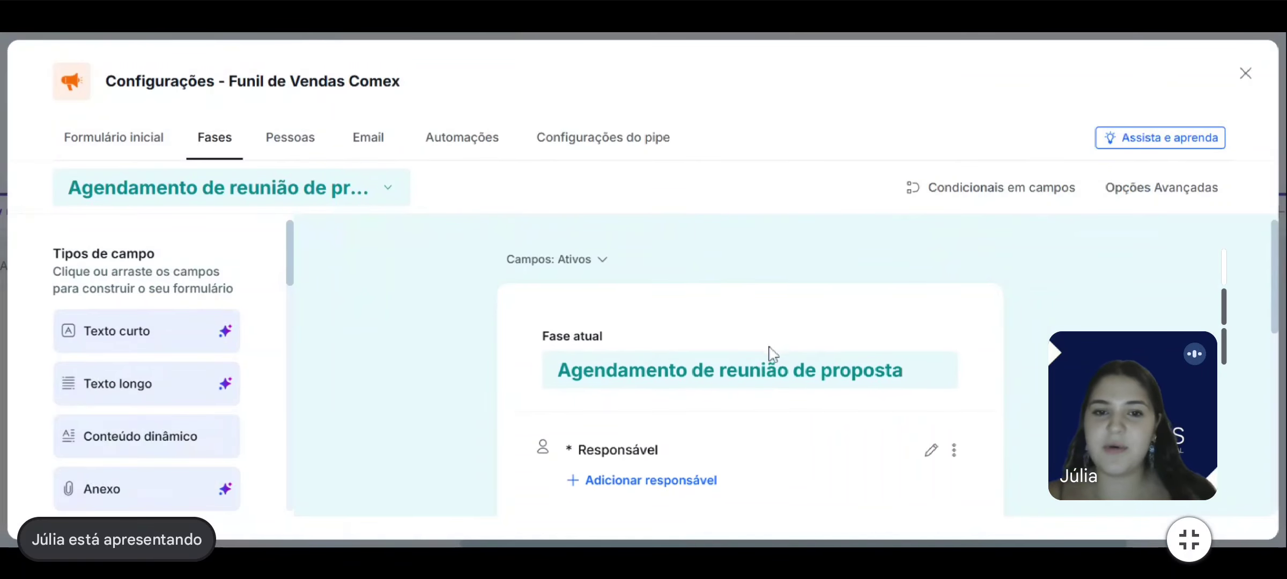
scroll(773, 354, down, 2)
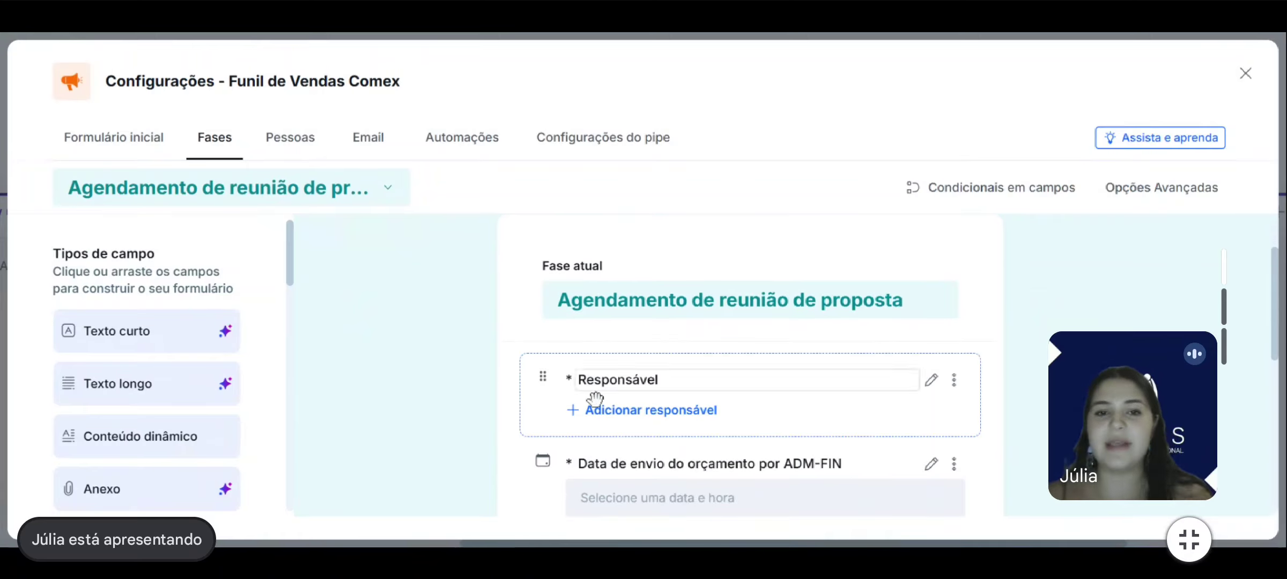
scroll(623, 423, down, 1)
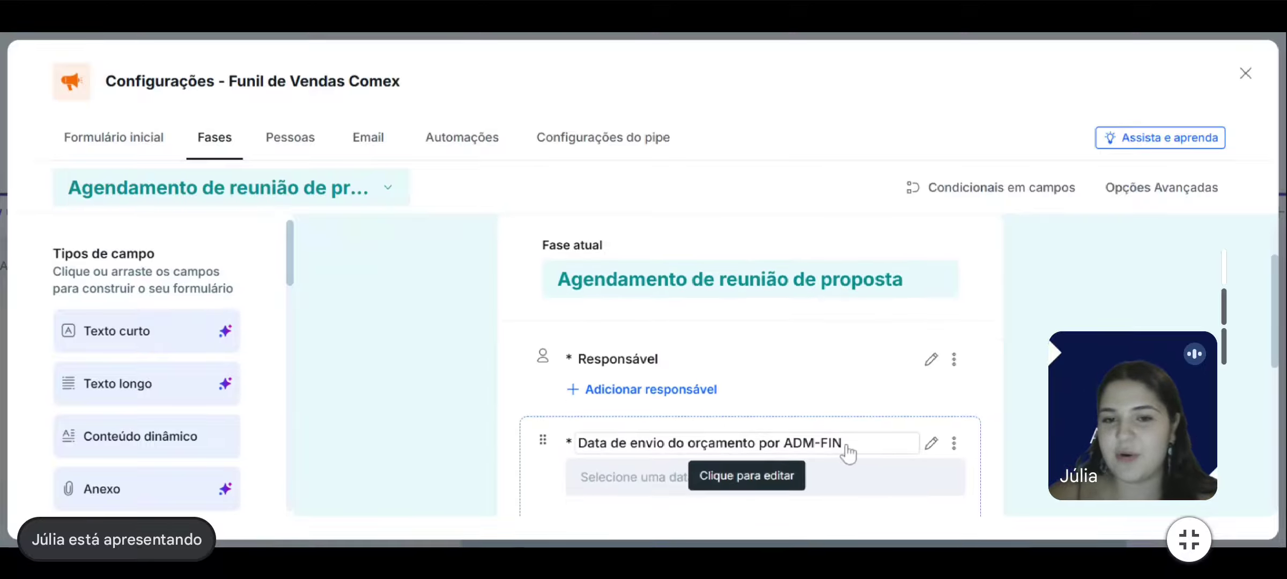
scroll(736, 458, down, 3)
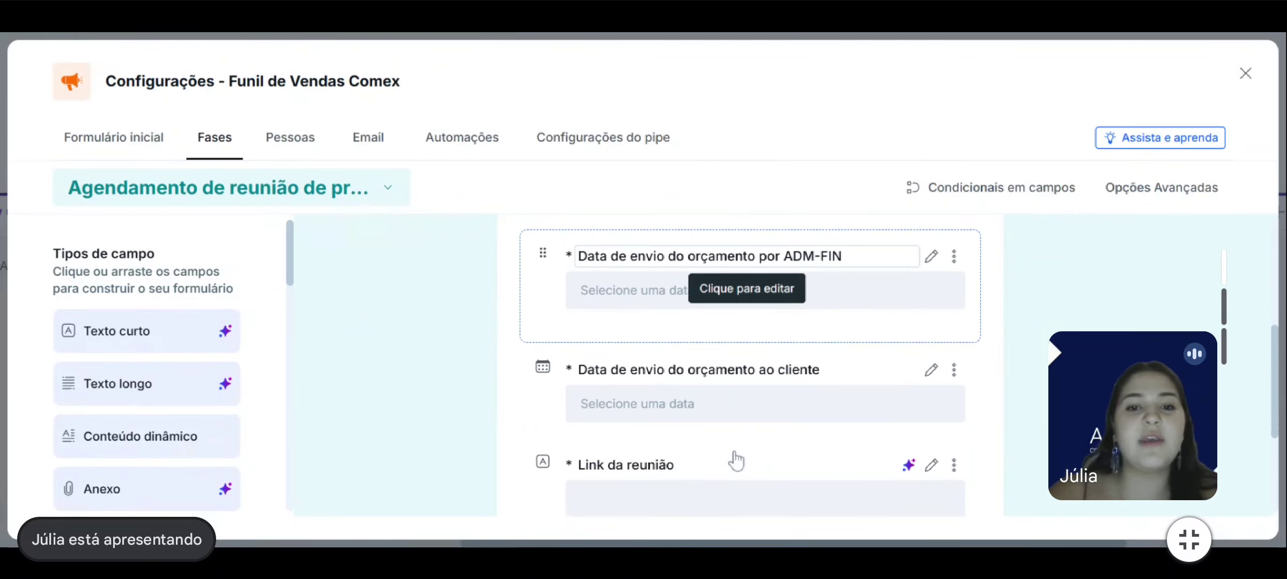
scroll(661, 382, down, 1)
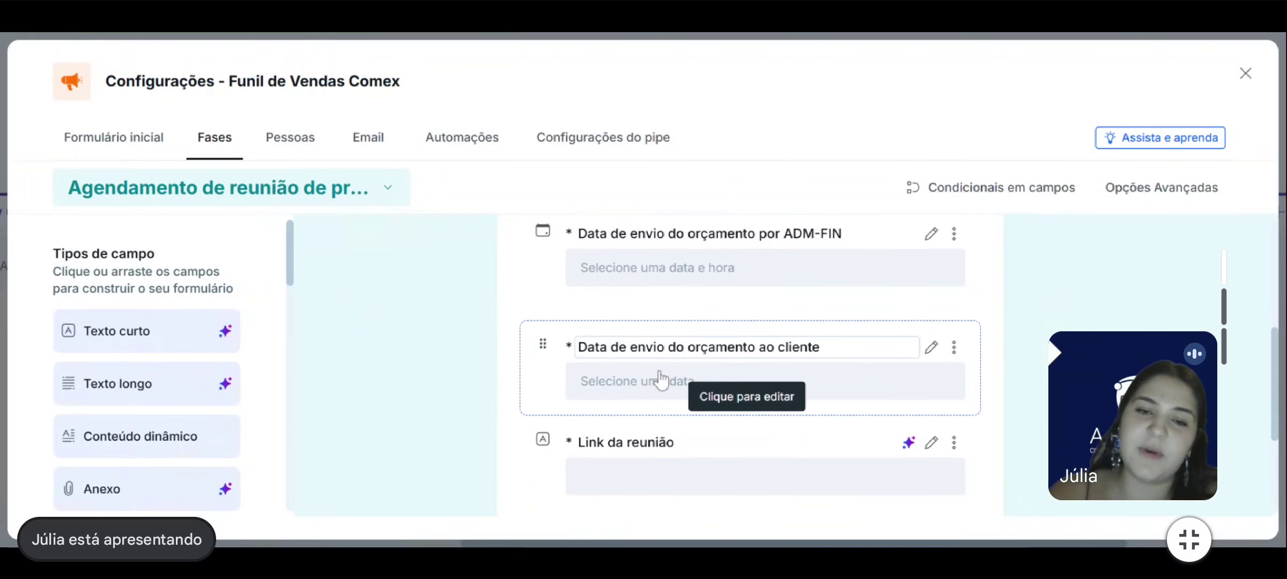
scroll(746, 332, down, 1)
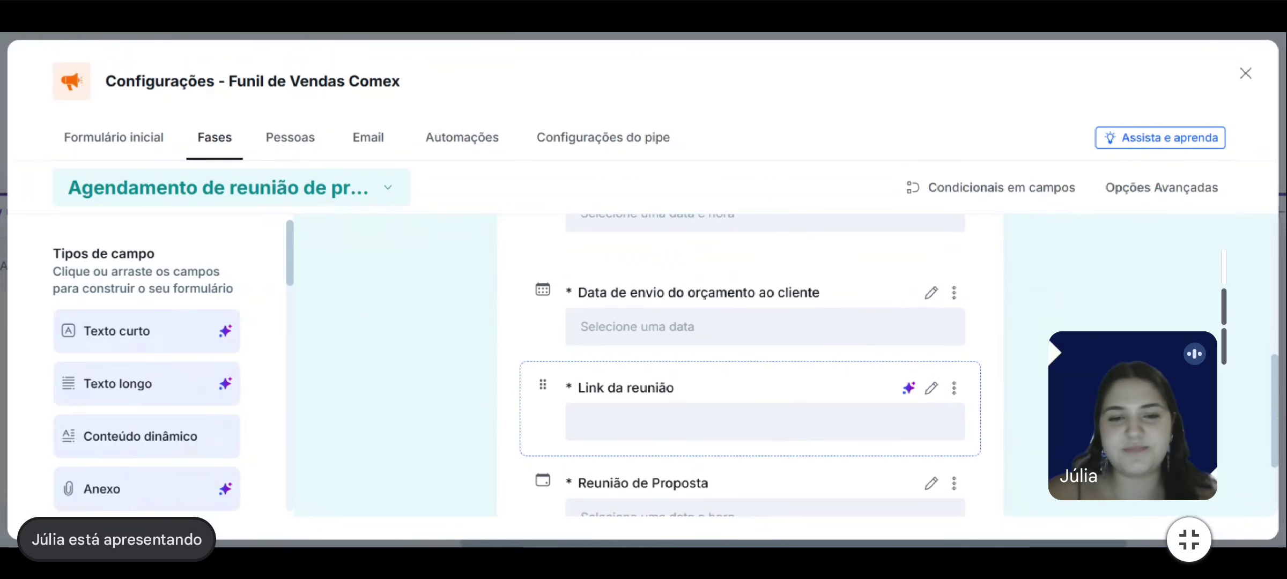
Delete the Link da reunião field from the Agendamento de reunião de proposta phase and close the settings.
click(955, 381)
click(888, 346)
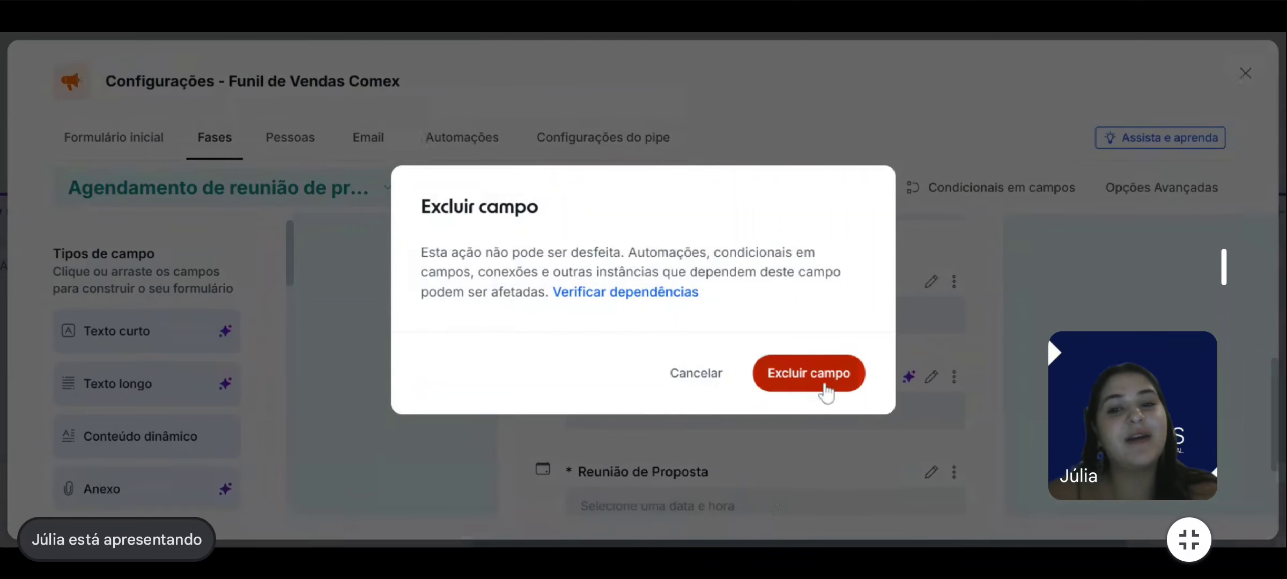
click(821, 378)
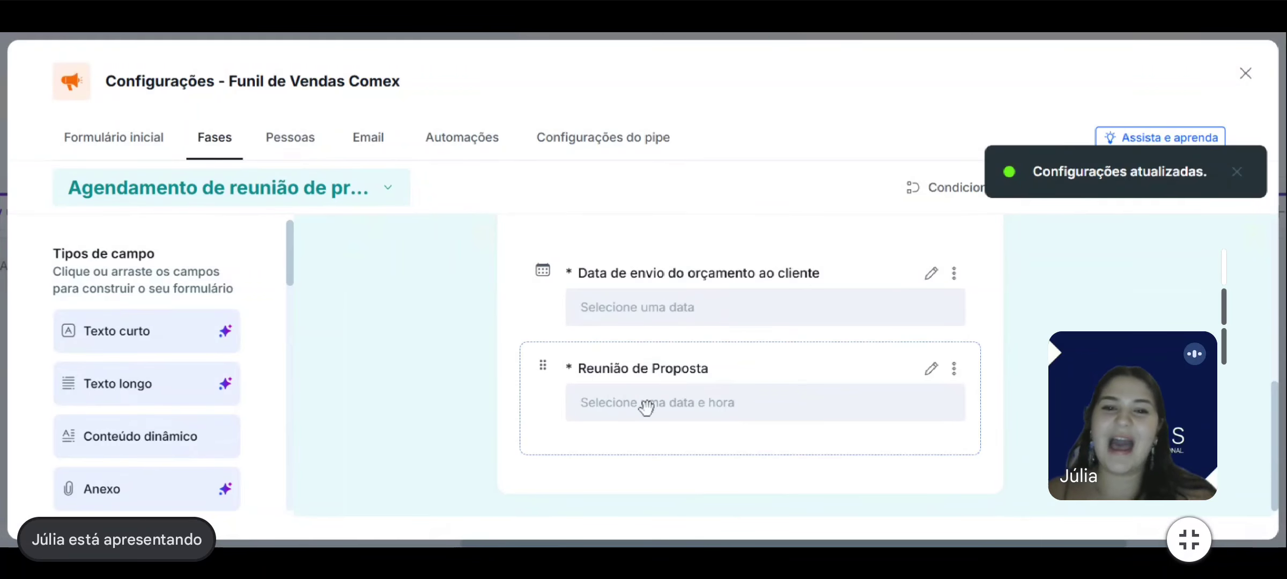
click(1244, 76)
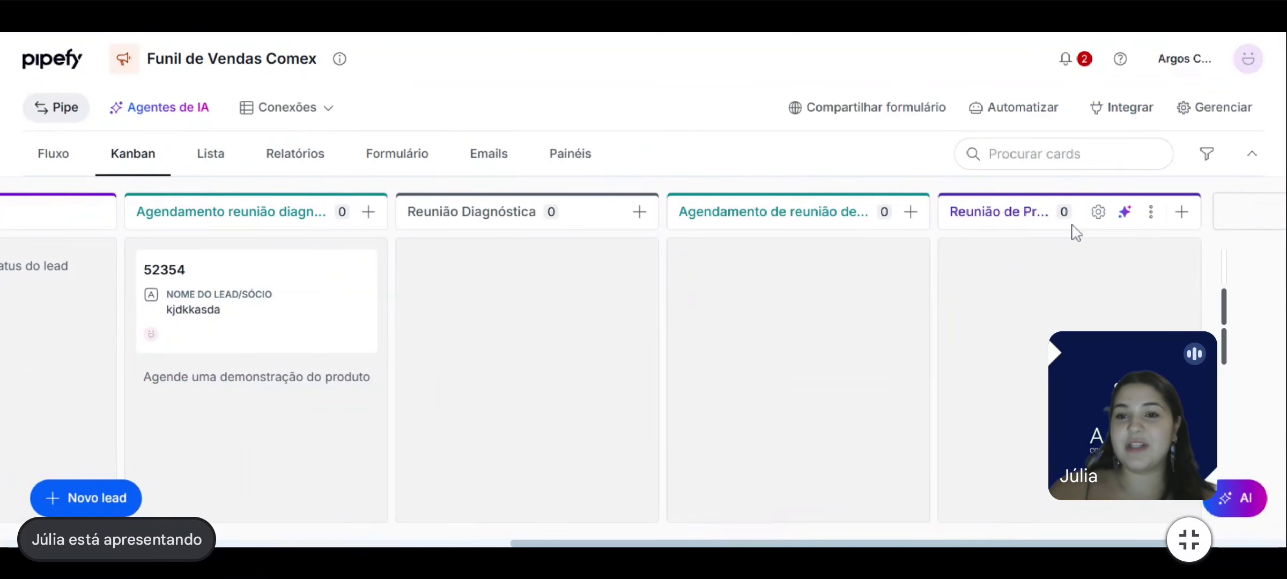
Open the Reunião de Proposta phase settings, examine the service closing question and Detalhe field, and close the settings.
click(1098, 212)
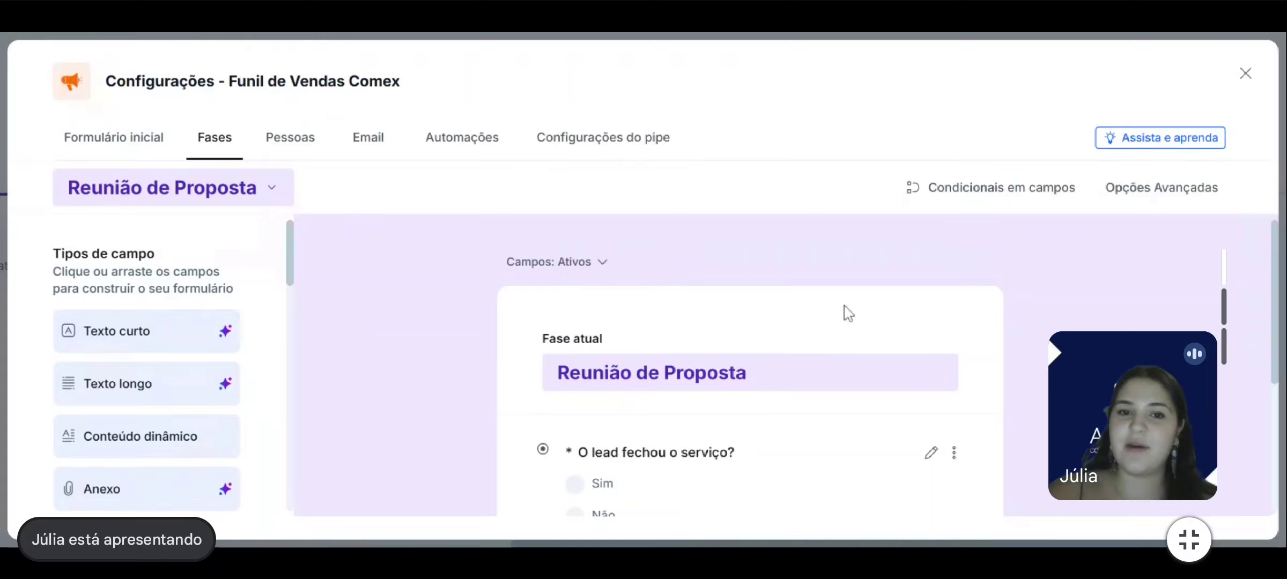
scroll(847, 313, down, 1)
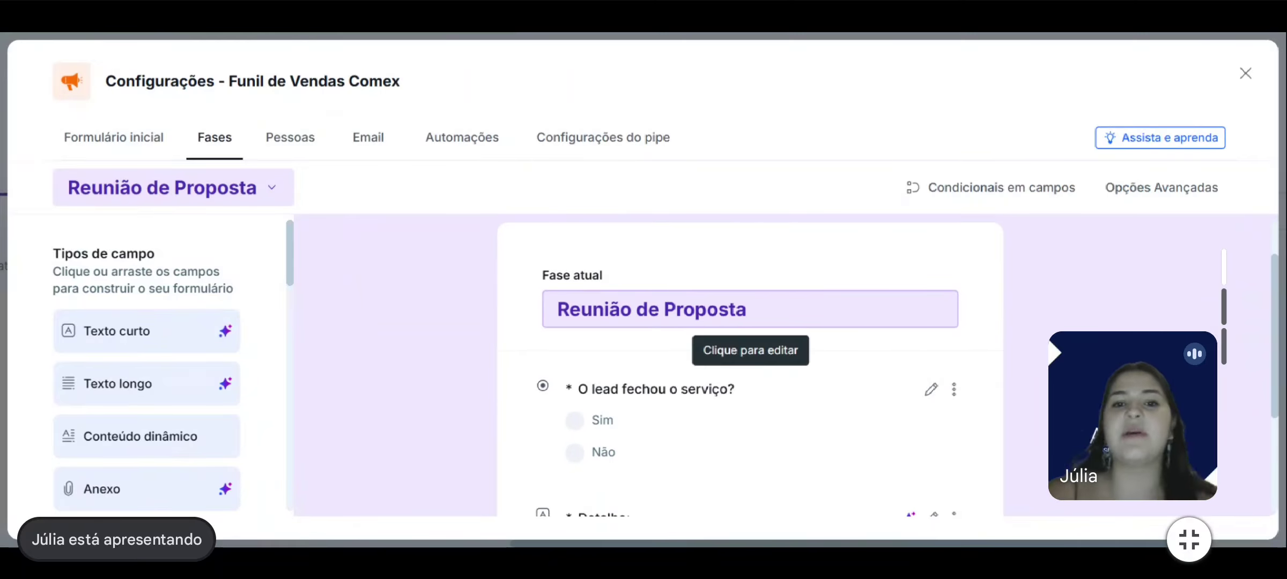
scroll(833, 277, down, 3)
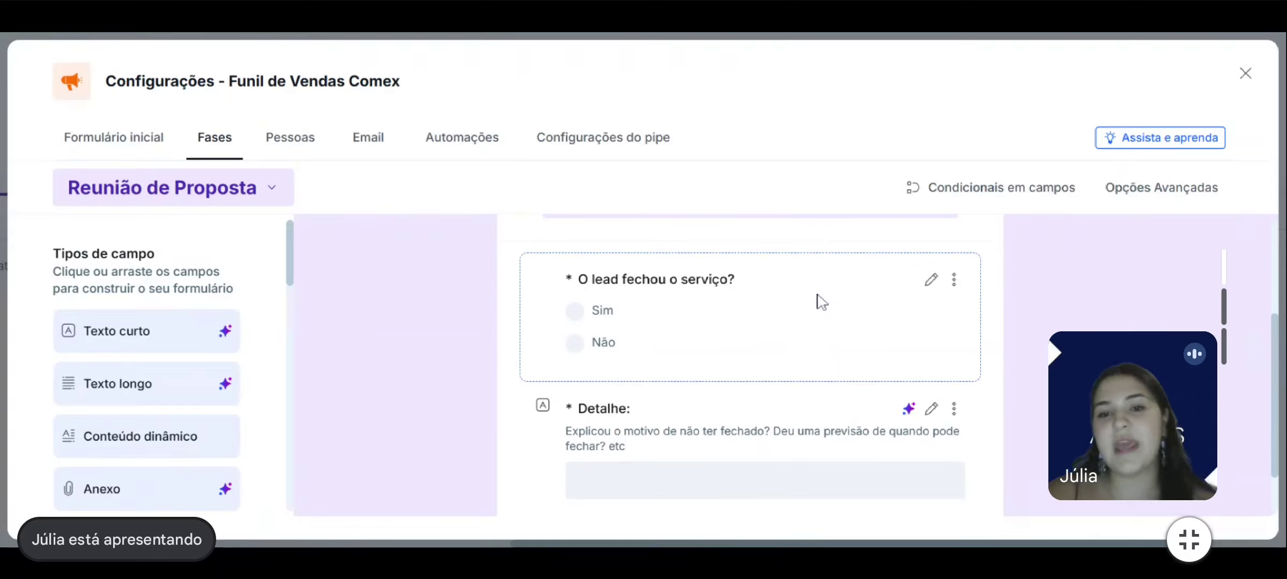
scroll(788, 332, down, 2)
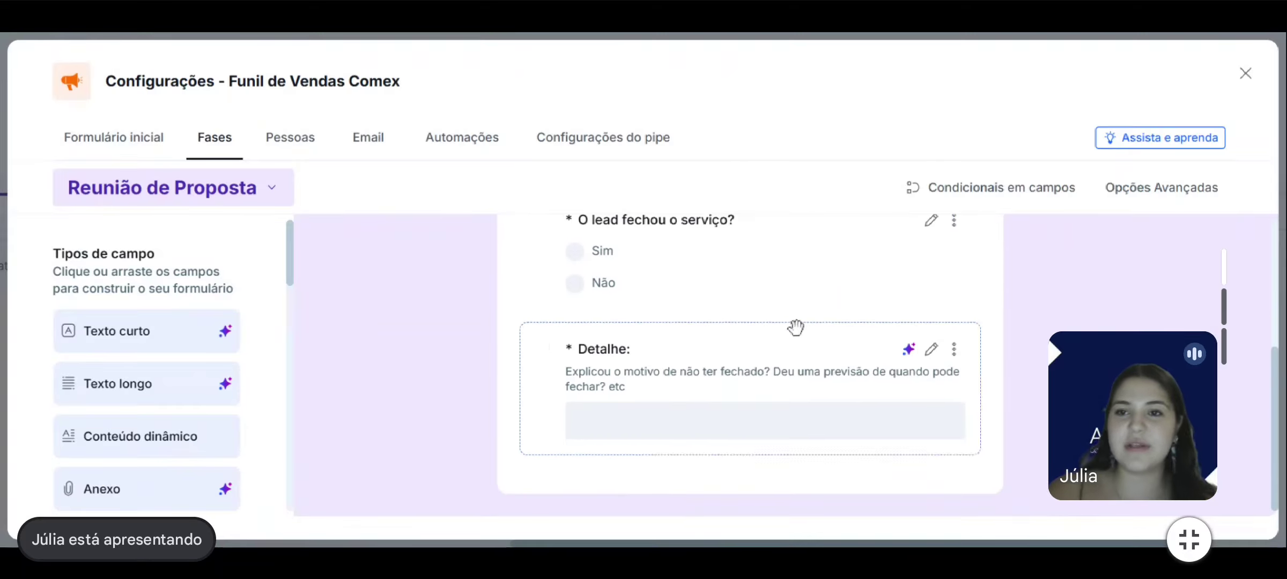
click(1243, 85)
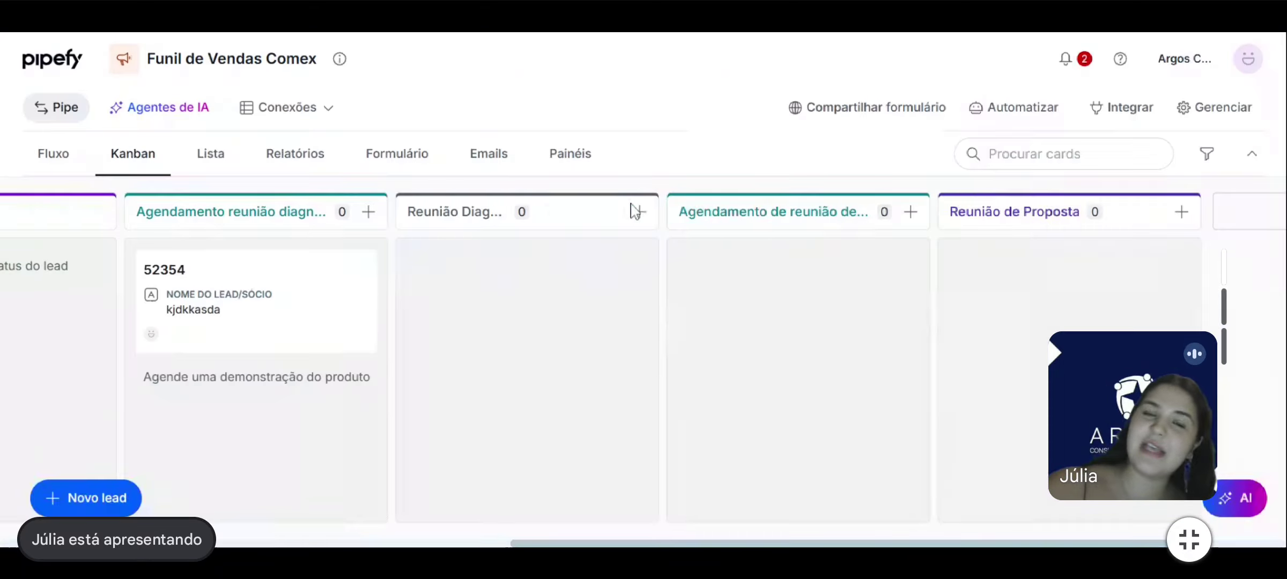
scroll(250, 337, left, 5)
scroll(252, 343, left, 8)
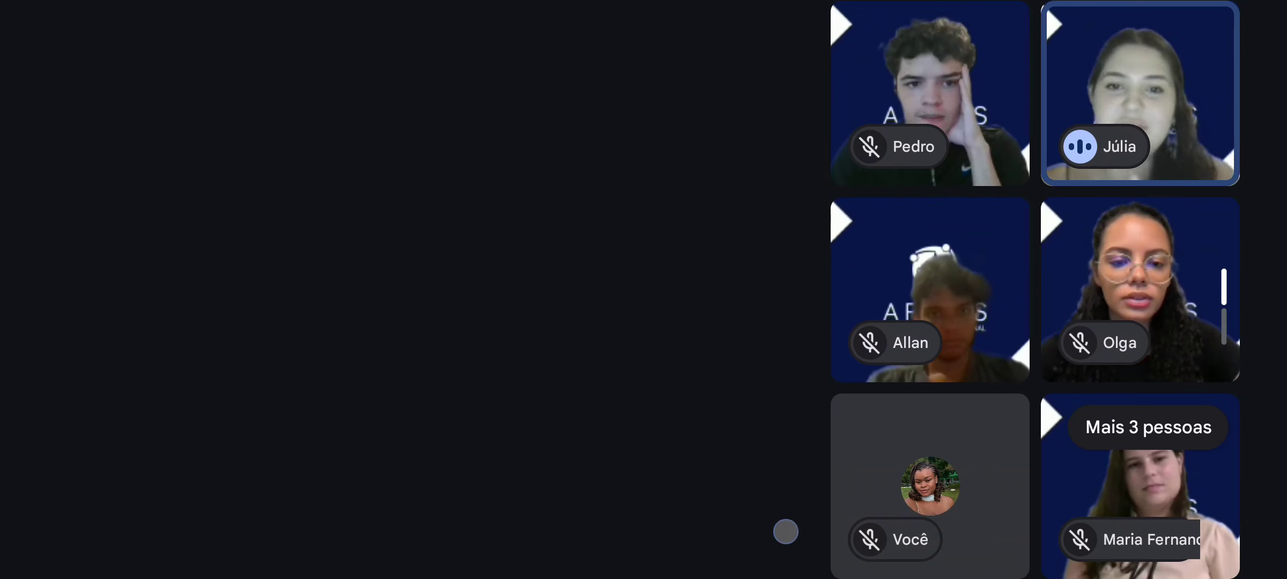
click(786, 532)
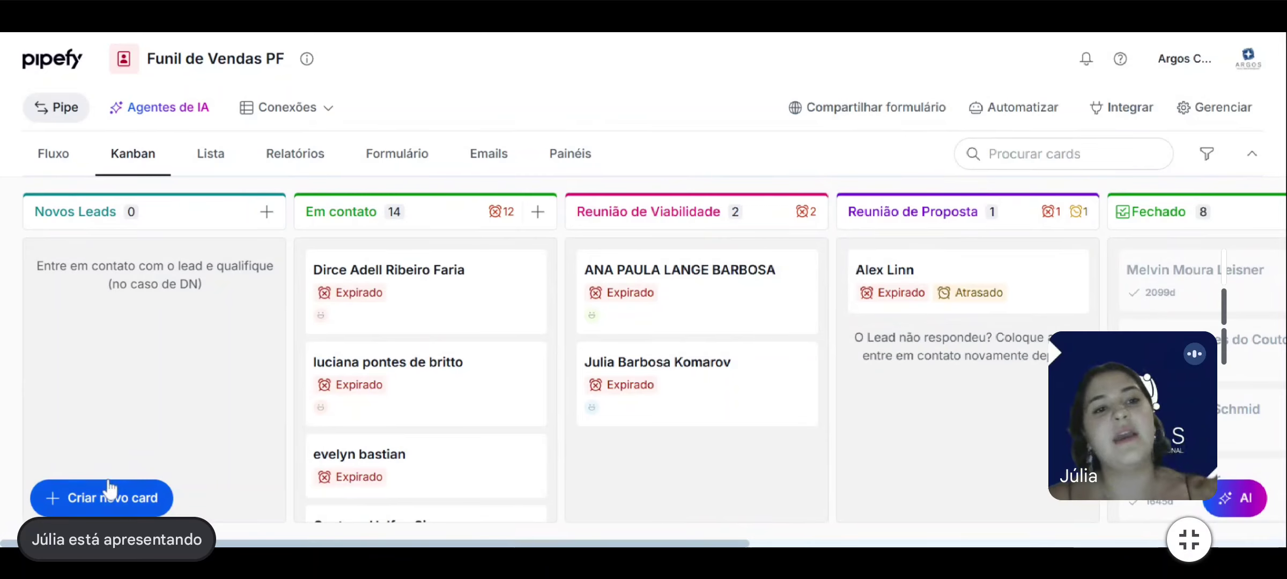
Open the new card form in Funil de Vendas PF and examine its fields from Nome do Lead through Primeiro contato.
click(143, 491)
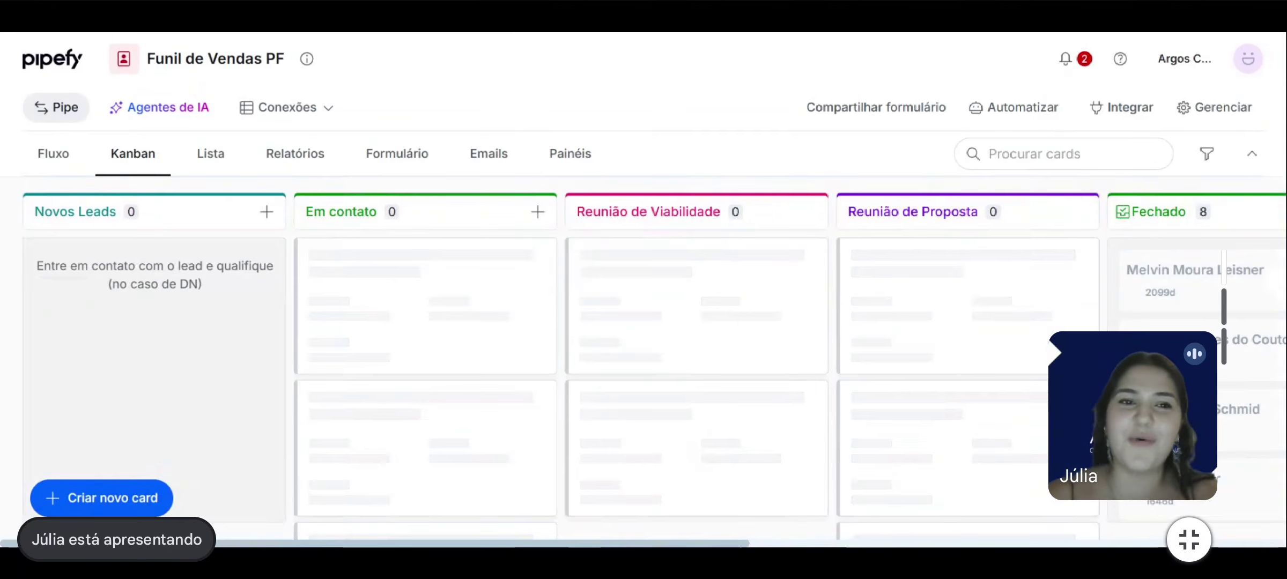
click(268, 213)
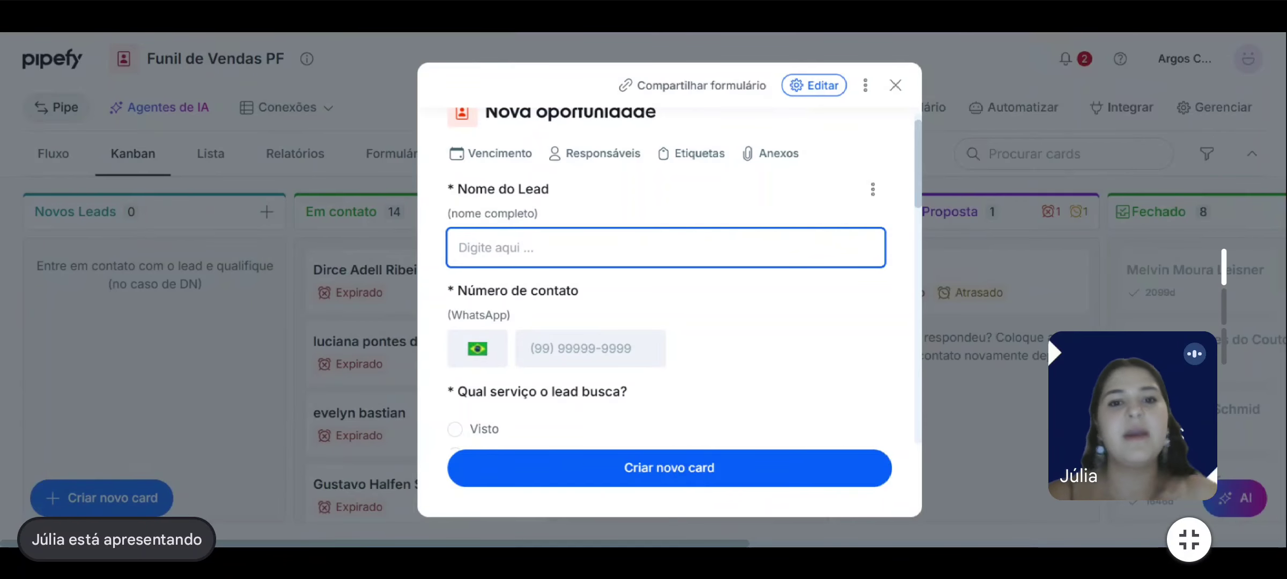
scroll(624, 322, down, 1)
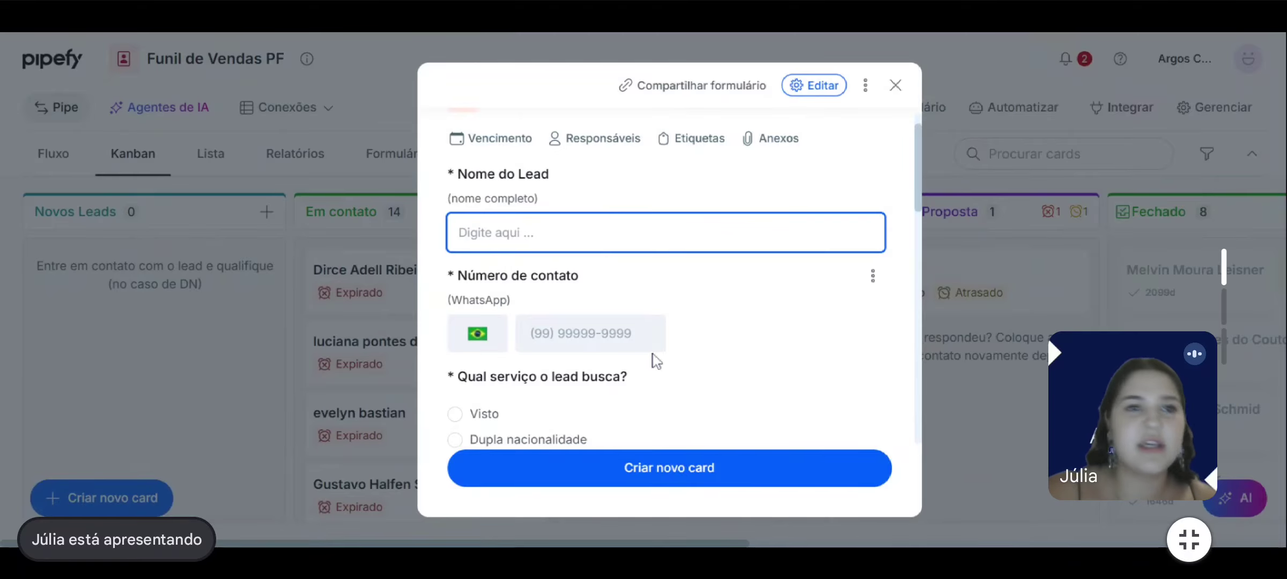
scroll(654, 355, down, 3)
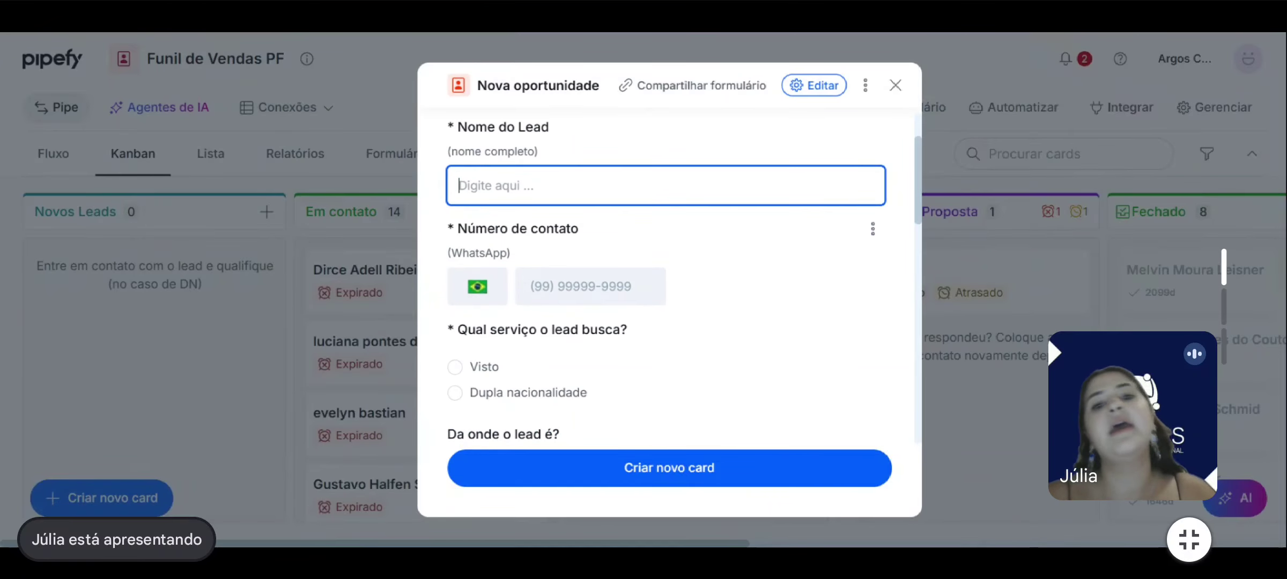
scroll(676, 322, down, 2)
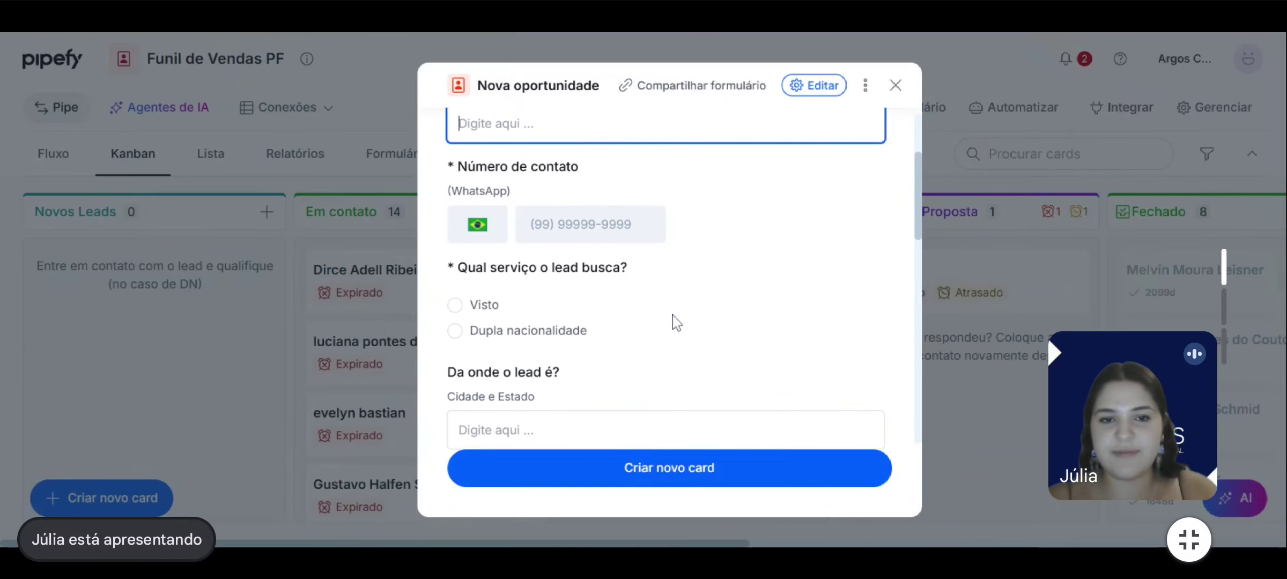
scroll(675, 322, down, 3)
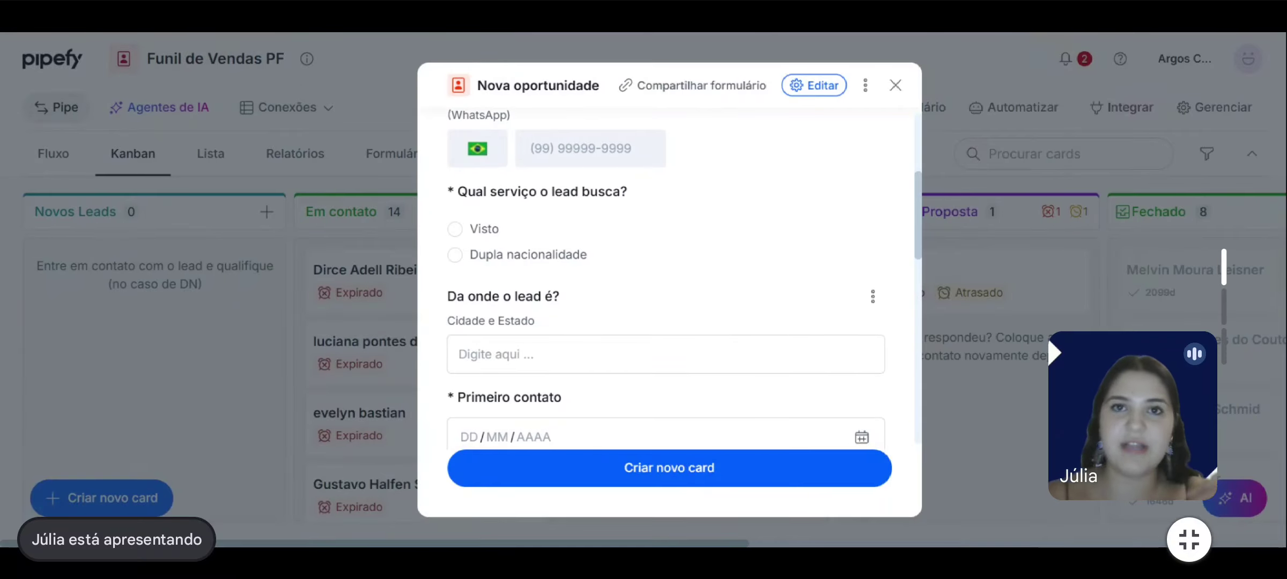
scroll(665, 300, down, 2)
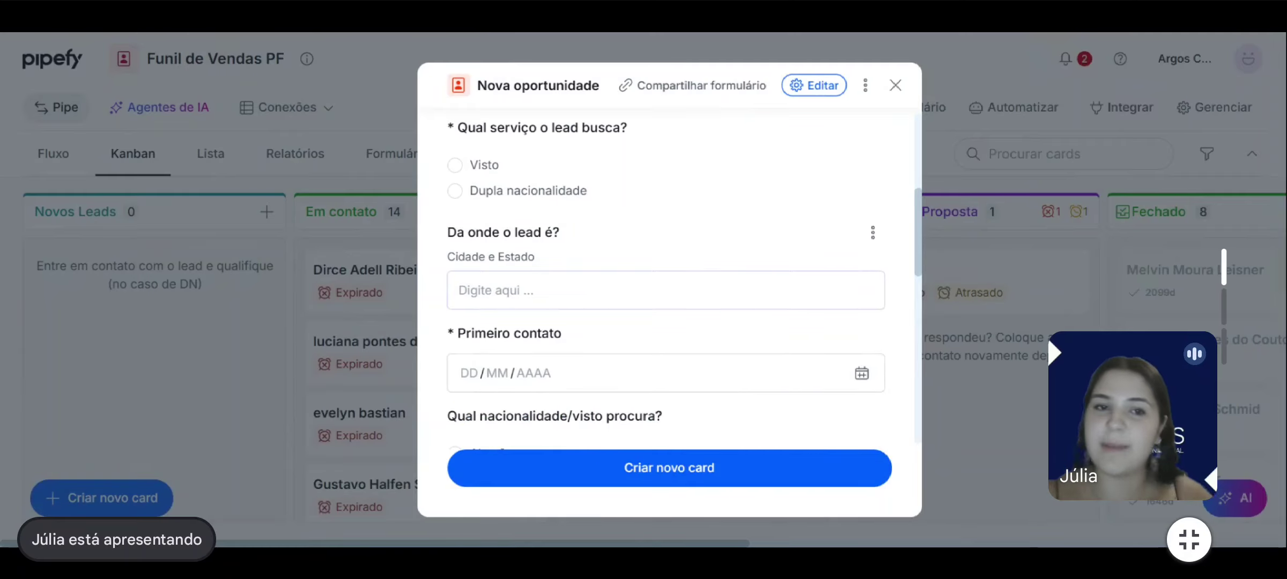
scroll(612, 368, down, 3)
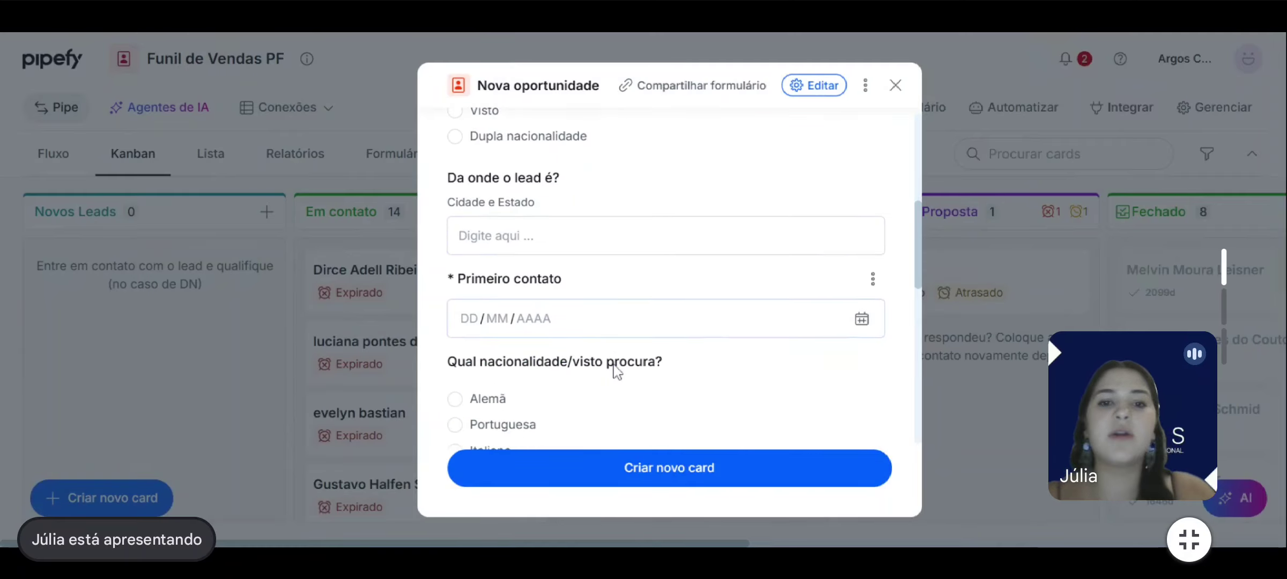
Examine the remaining form fields from Qual nacionalidade/visto procura? through Como o lead conheceu a Argos Consultoria Internacional?, and close the form without creating a card.
scroll(617, 370, down, 5)
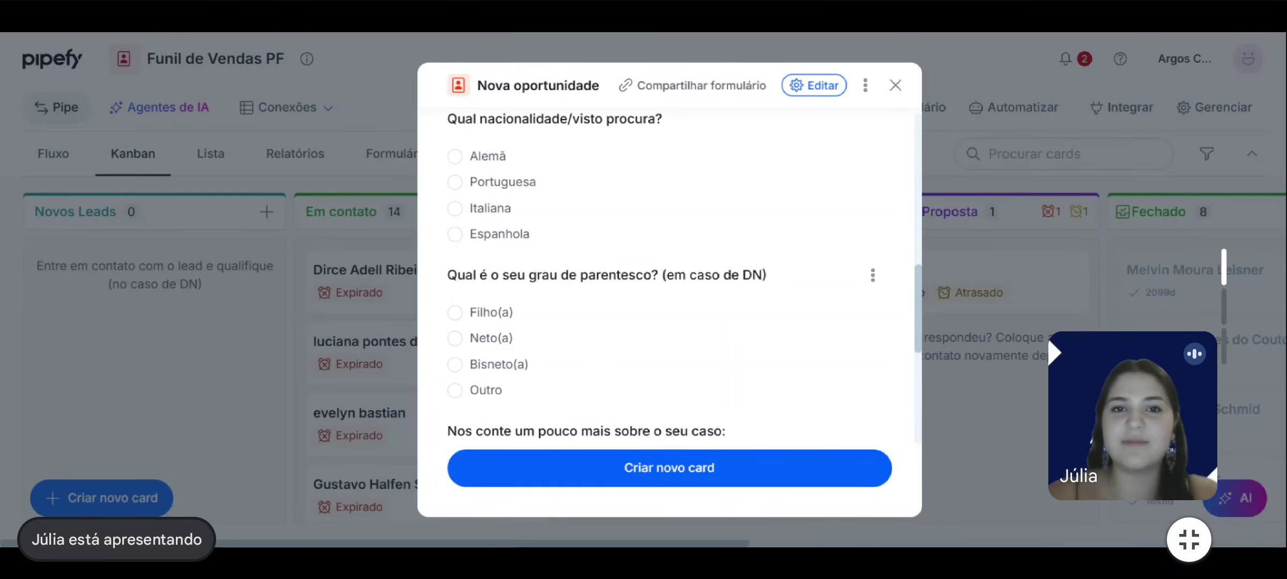
scroll(617, 365, down, 1)
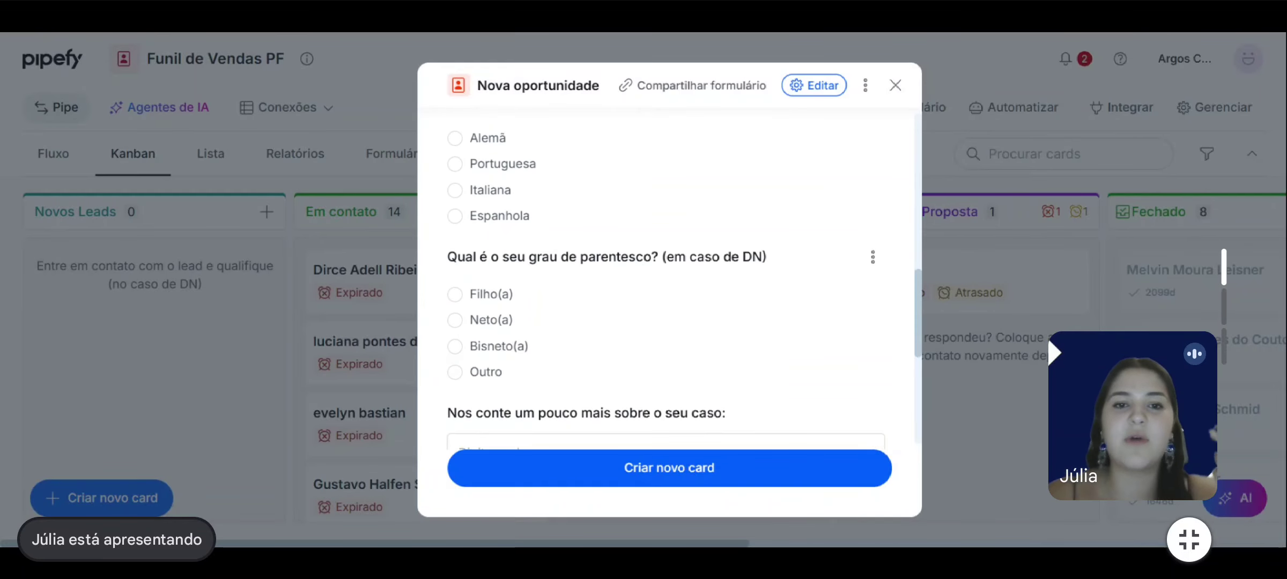
scroll(665, 284, down, 2)
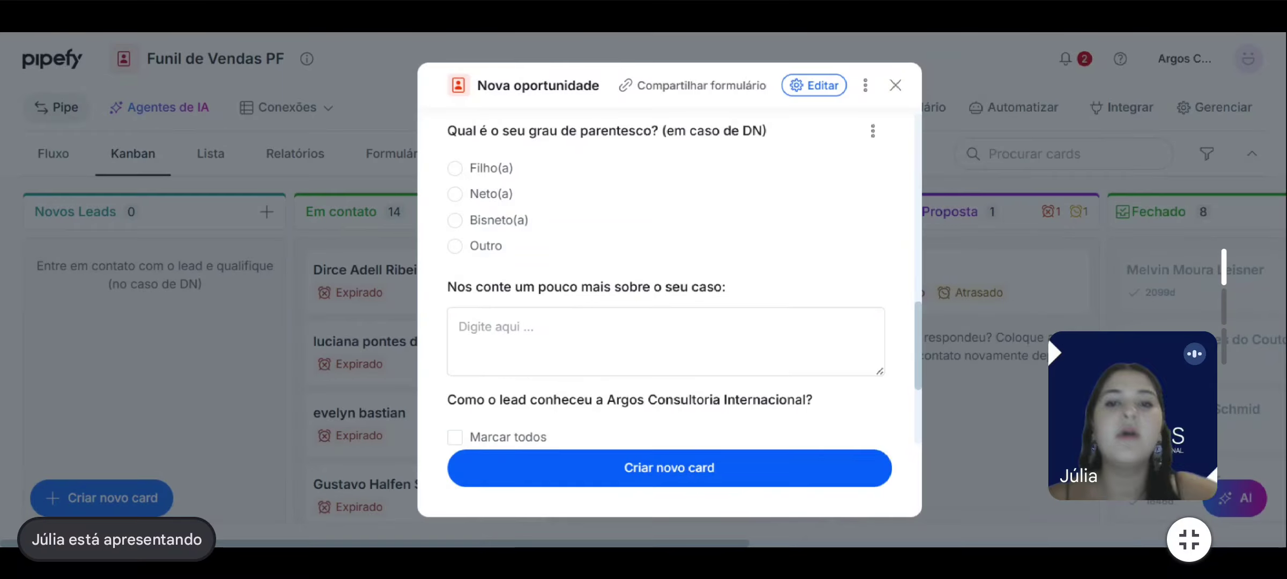
scroll(707, 317, down, 4)
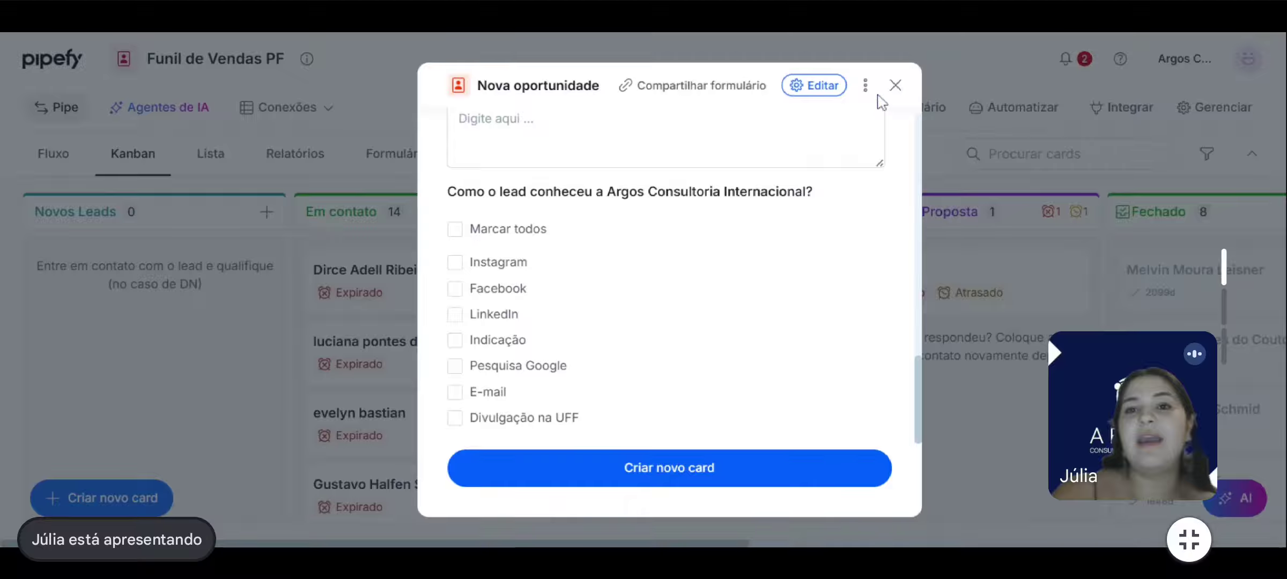
click(894, 85)
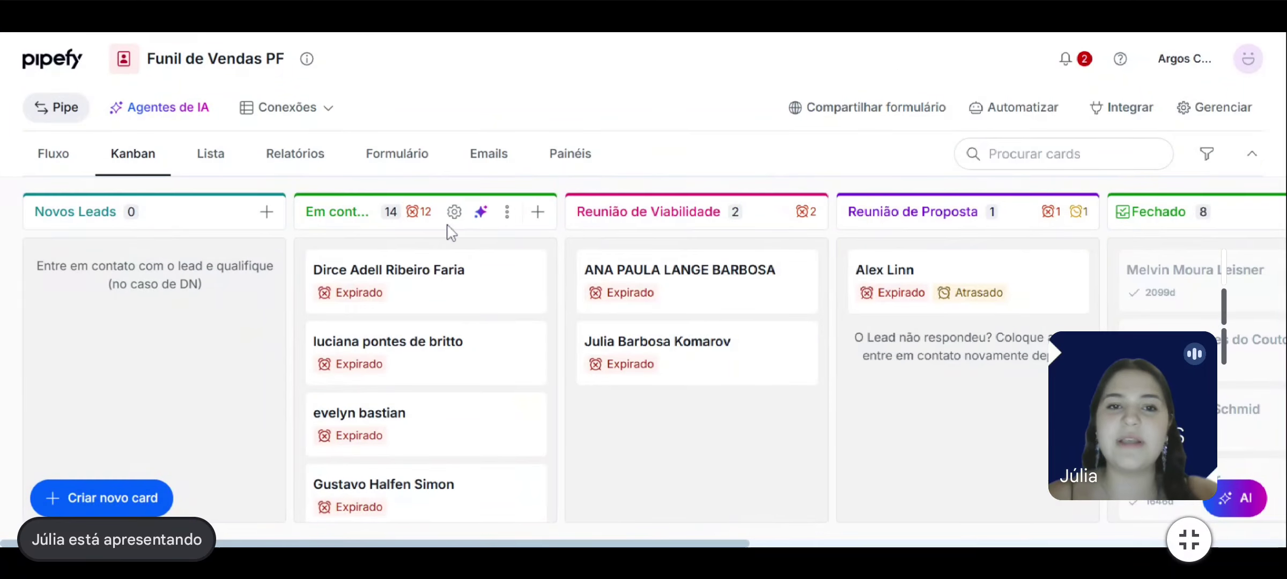
Open the Em contato phase settings and examine the Dia/Hora da Reunião de Viabilidade, Situação atual and Para quantas pessoas será o serviço fields.
click(454, 215)
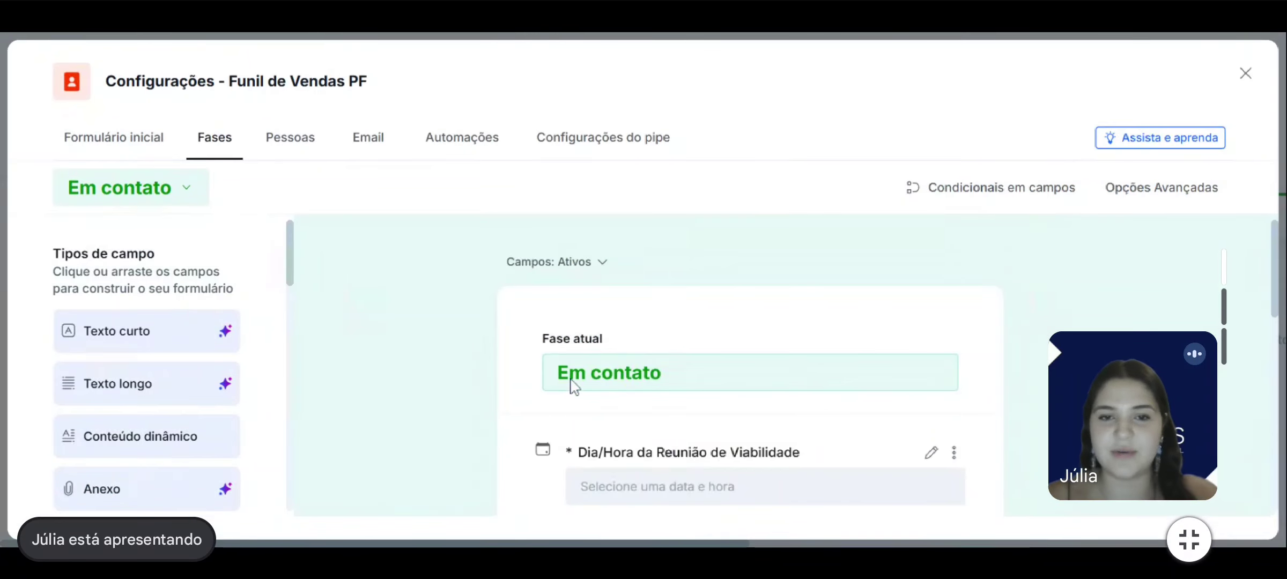
scroll(575, 385, down, 1)
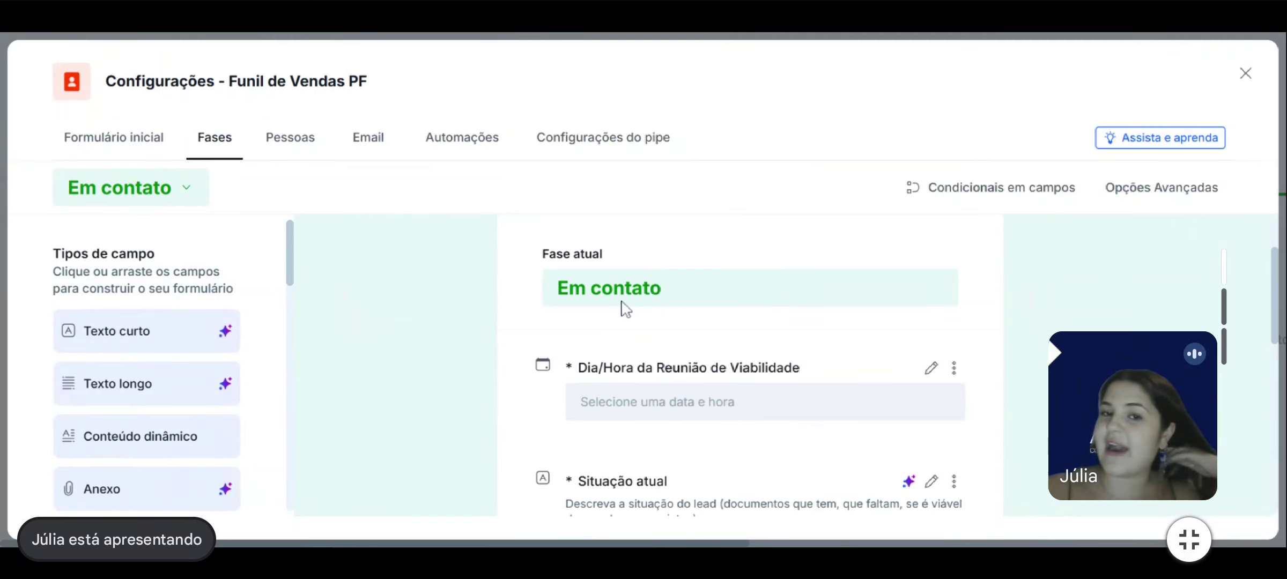
scroll(678, 382, down, 2)
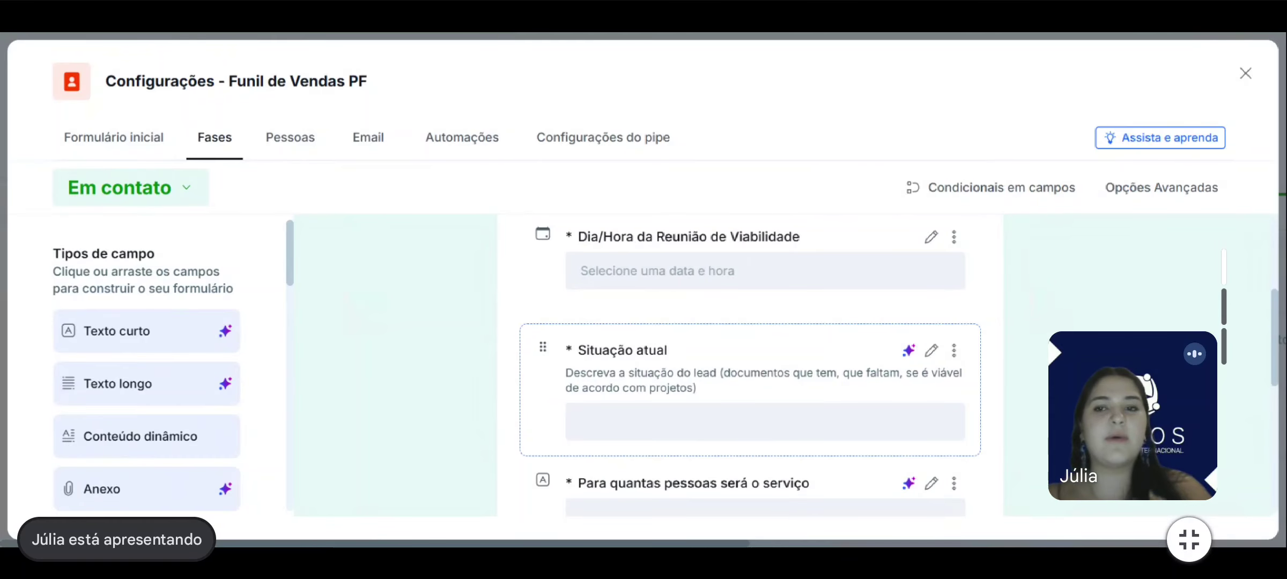
scroll(751, 365, down, 1)
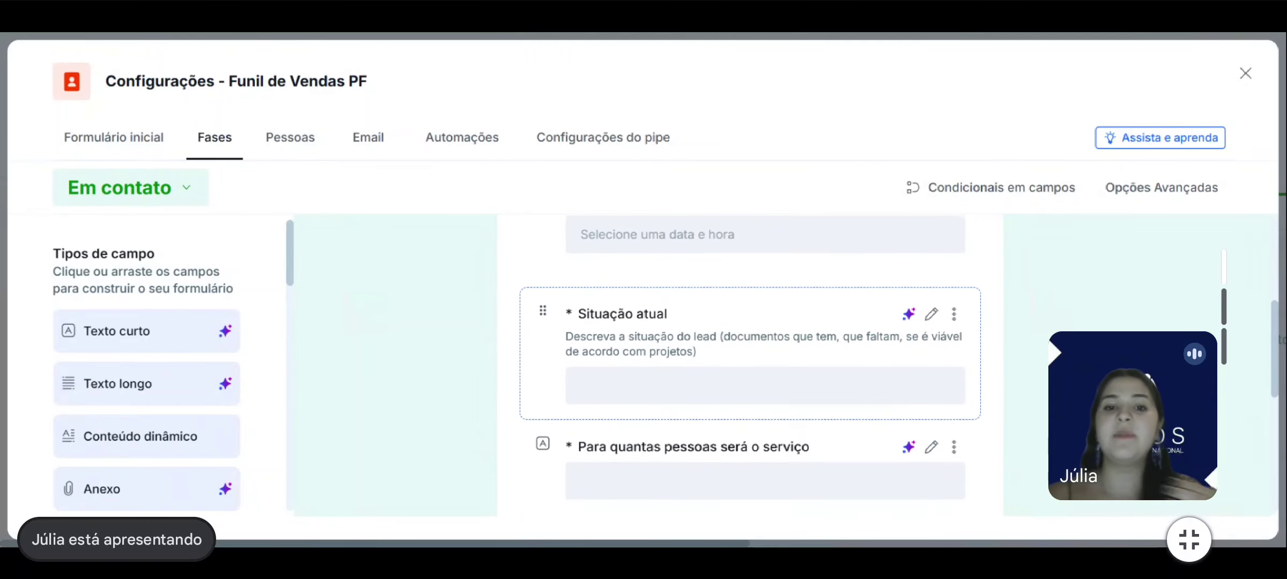
scroll(750, 365, down, 1)
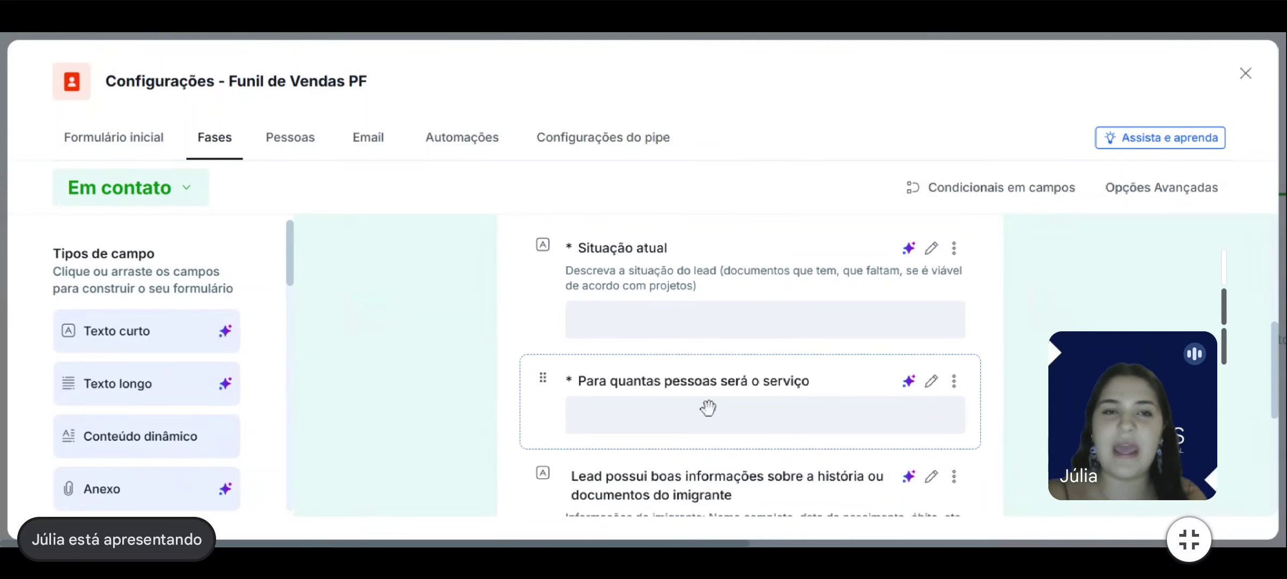
scroll(708, 408, down, 2)
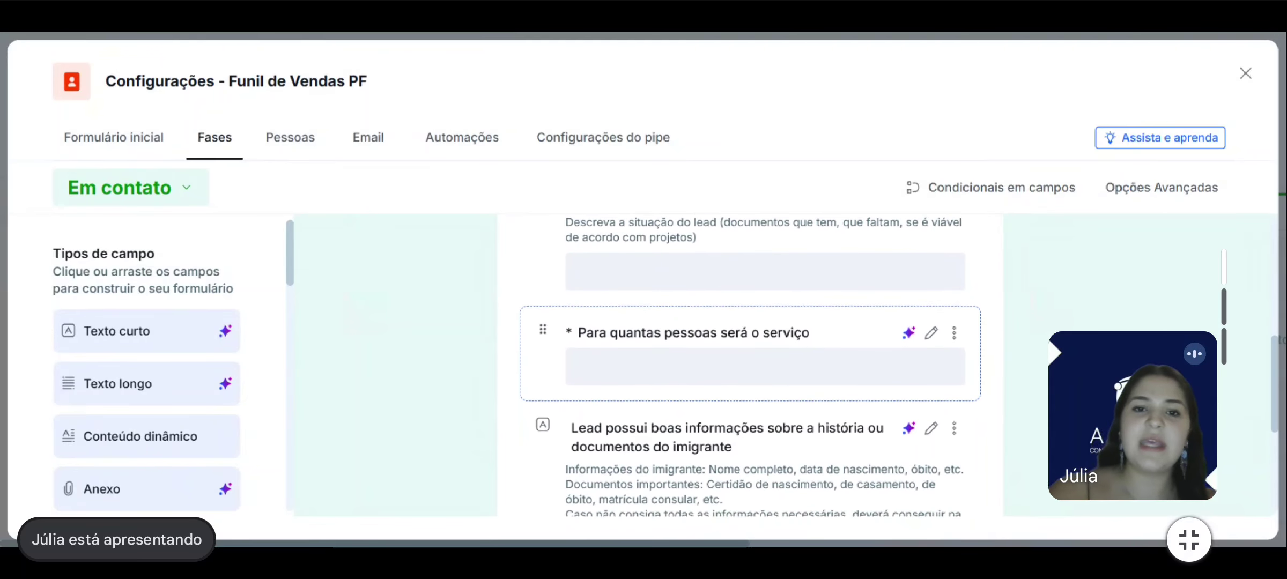
Examine the immigrant history and documents field and Grau de parentesco field, review Situação atual again, and close the Em contato settings.
scroll(750, 364, down, 2)
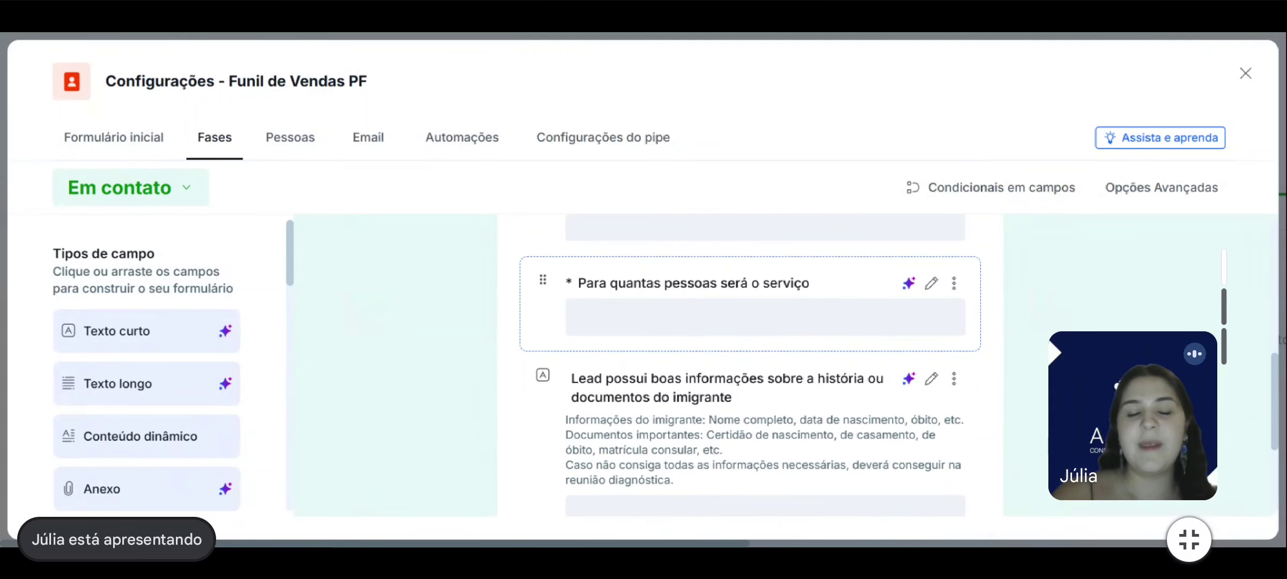
scroll(750, 325, down, 1)
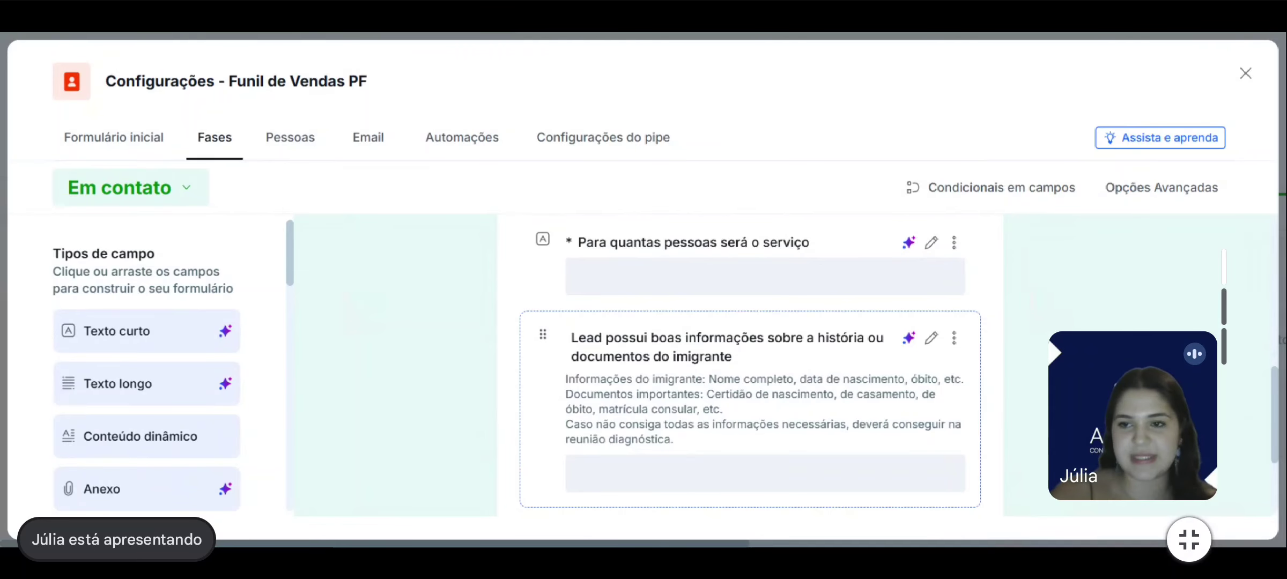
scroll(750, 365, down, 3)
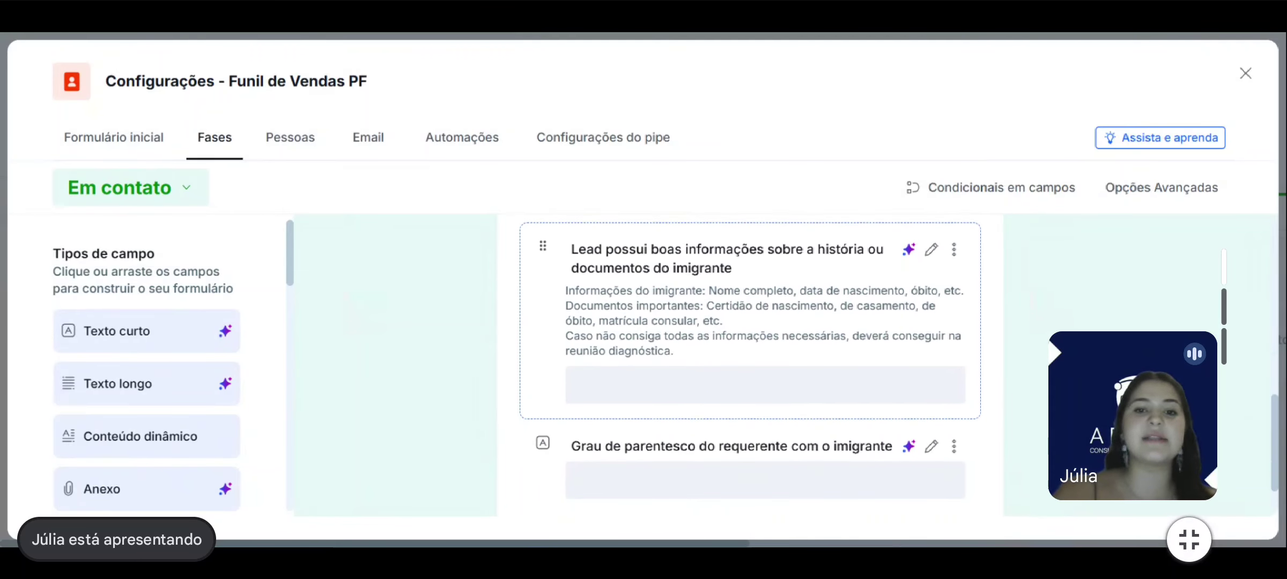
scroll(750, 365, down, 1)
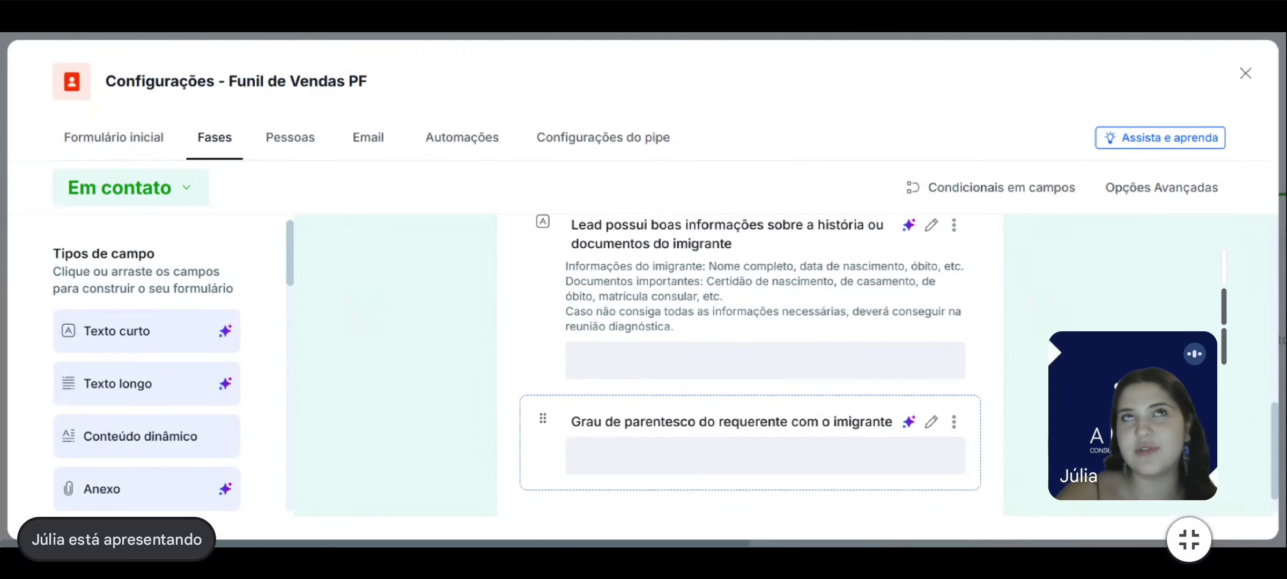
scroll(750, 352, down, 1)
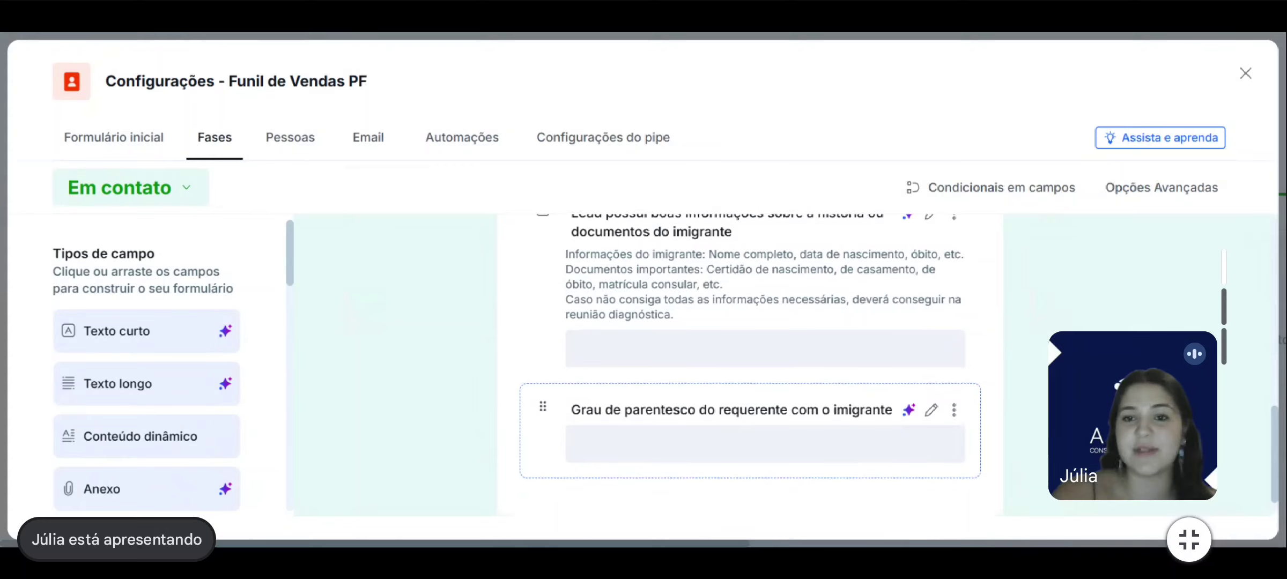
scroll(530, 291, up, 9)
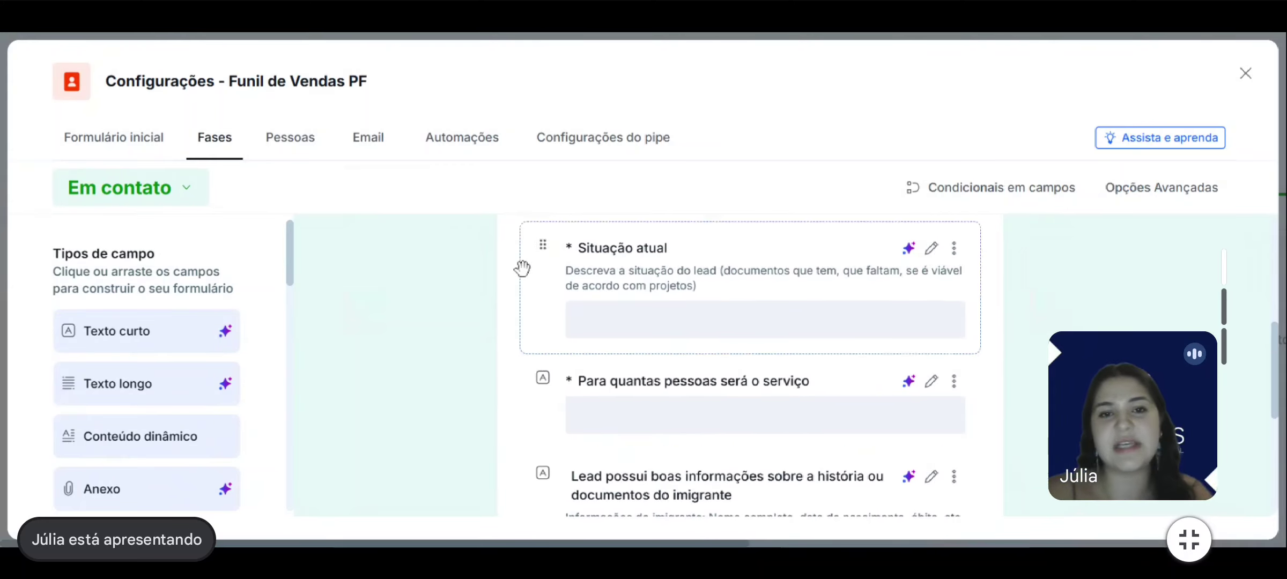
scroll(497, 358, up, 2)
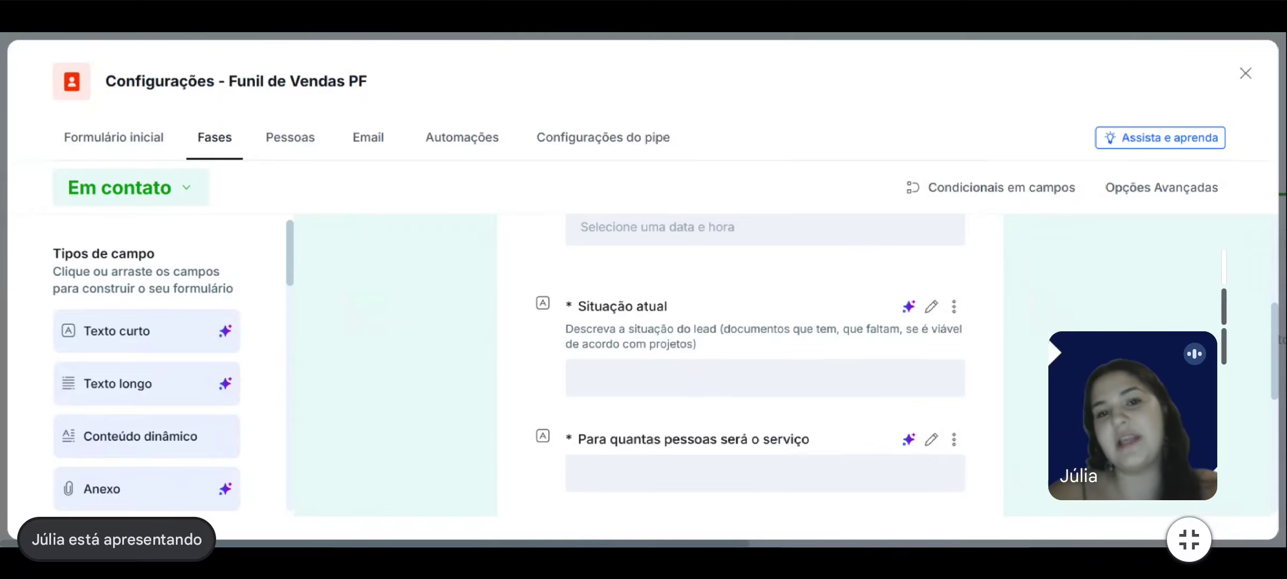
scroll(765, 365, up, 1)
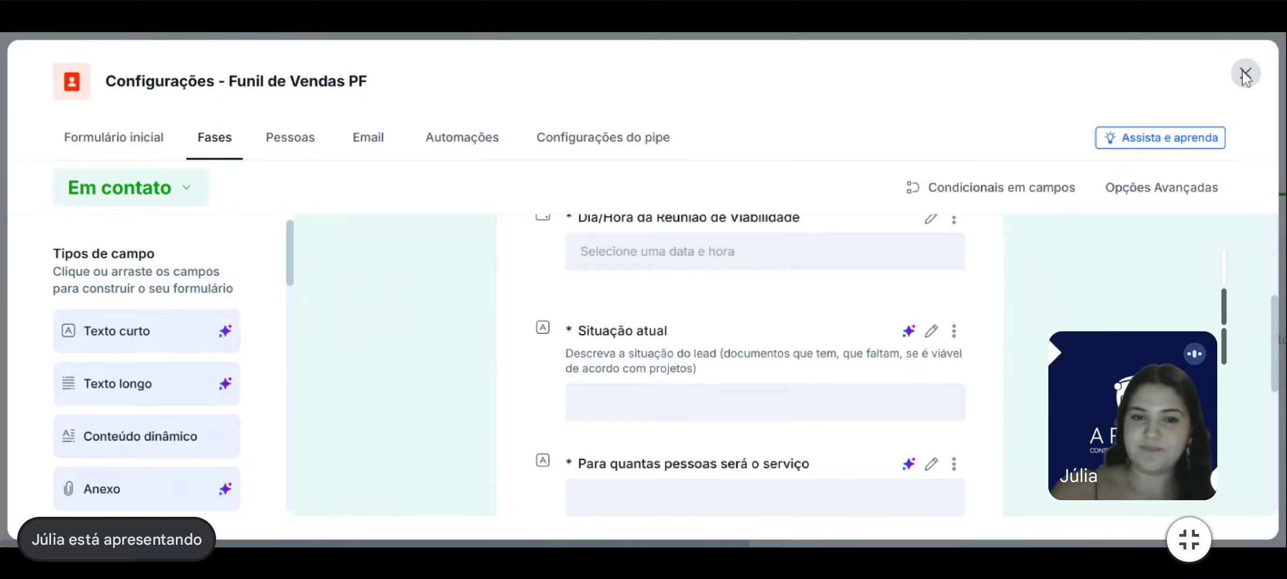
click(1245, 74)
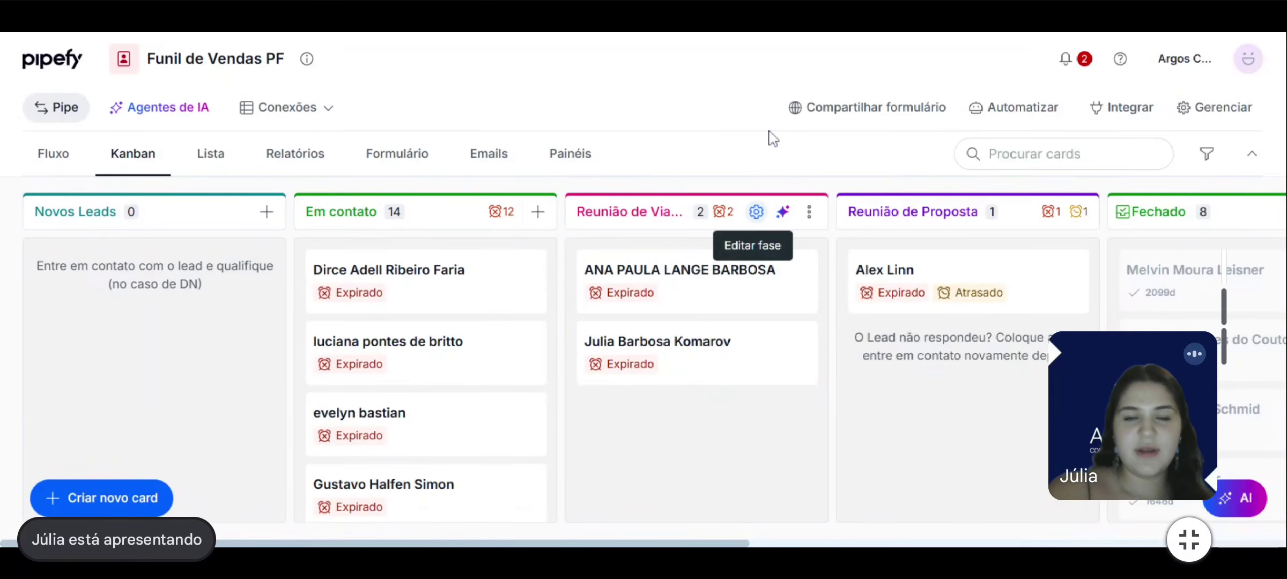
Open the Reunião de Viabilidade phase settings and examine the proposal meeting, proposal attachment, sending date and Previsão de fechamento de contrato fields.
click(757, 212)
scroll(721, 422, down, 3)
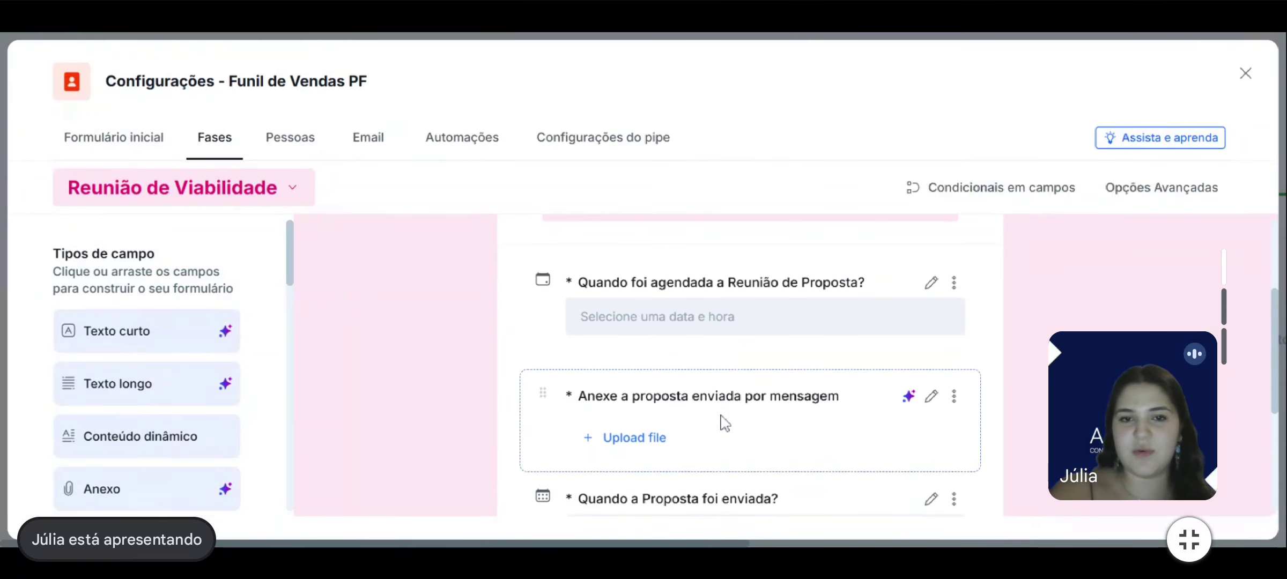
scroll(726, 424, down, 1)
scroll(471, 365, down, 1)
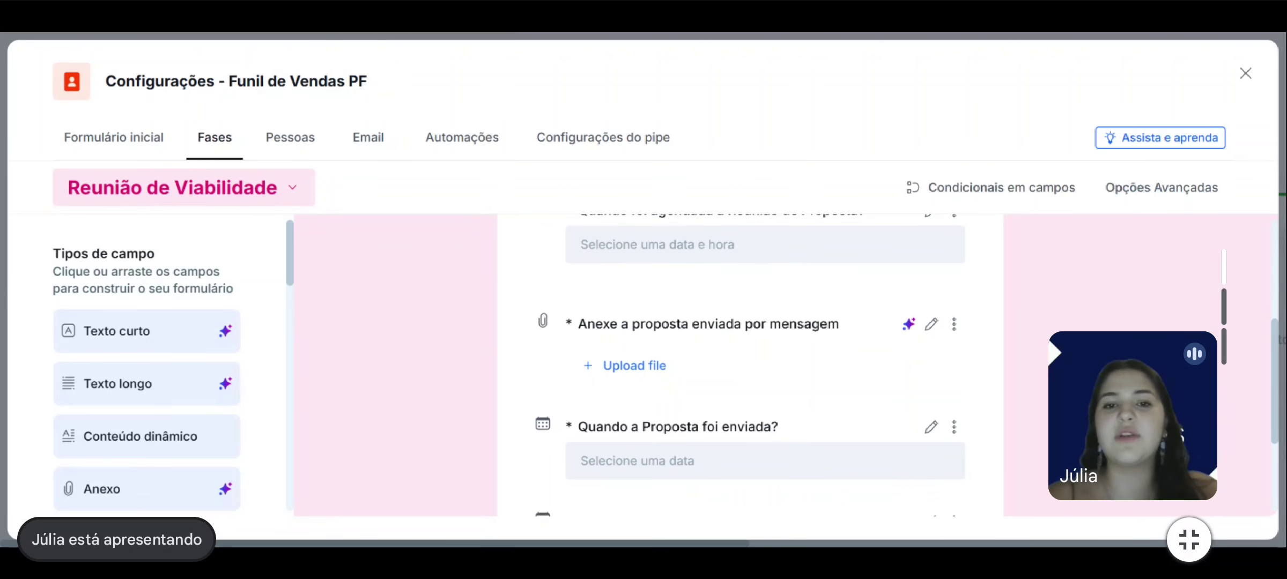
scroll(761, 364, down, 2)
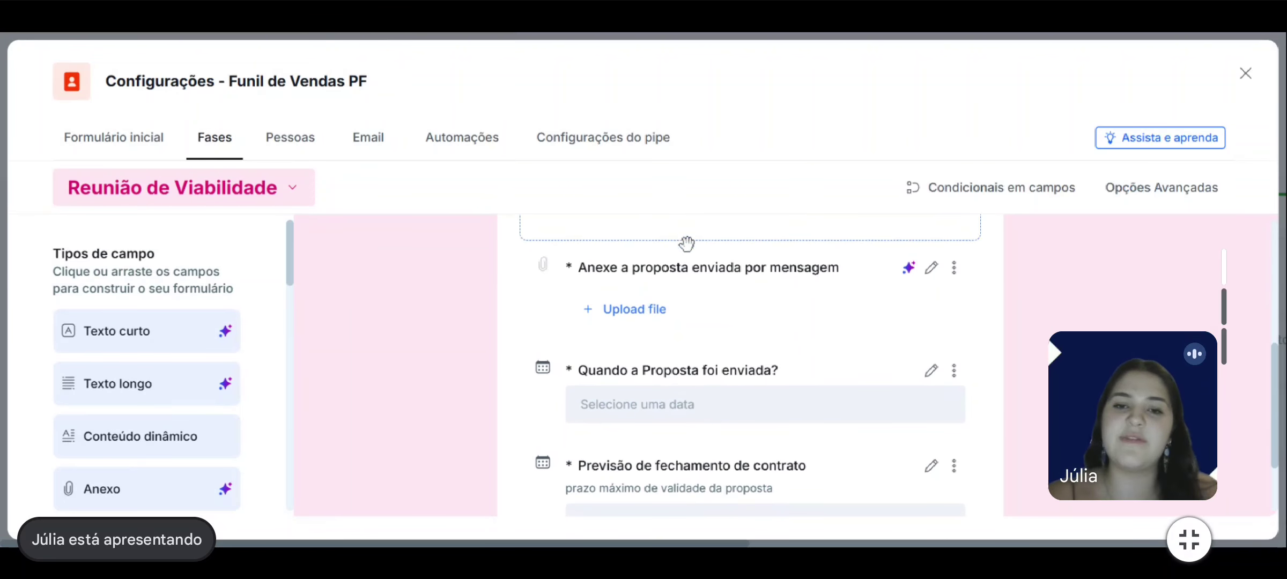
scroll(744, 447, down, 1)
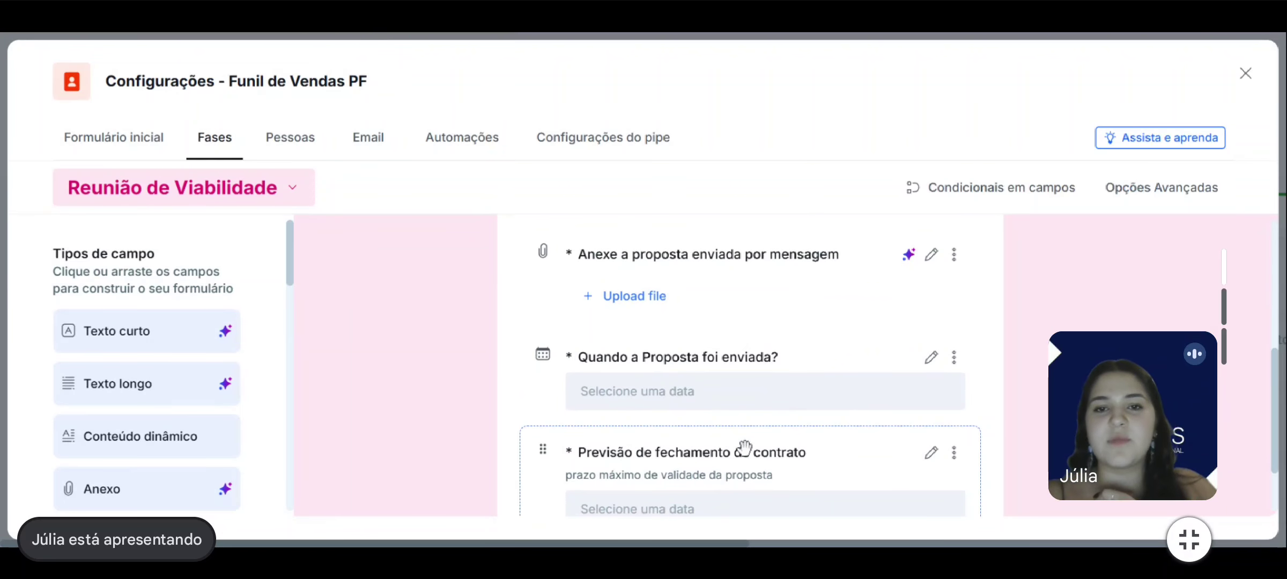
scroll(674, 362, down, 2)
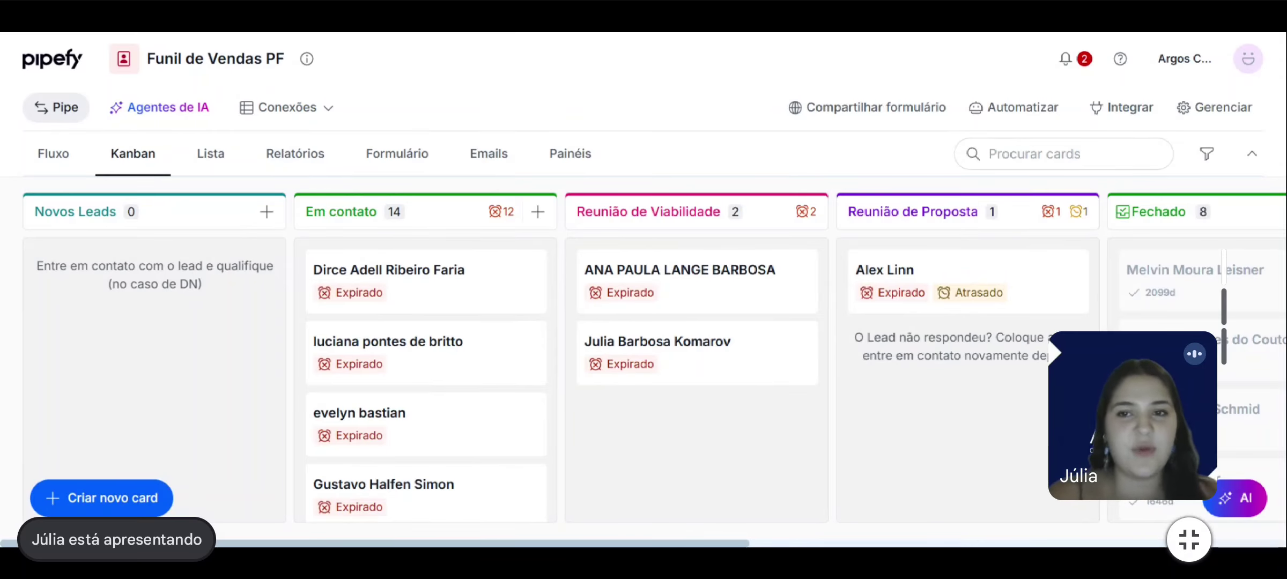
Open the Reunião de Proposta phase settings, examine the Responsável, Reunião de Proposta, Resposta do lead and Alguma Informação adicional? fields, and close them.
scroll(643, 370, right, 1)
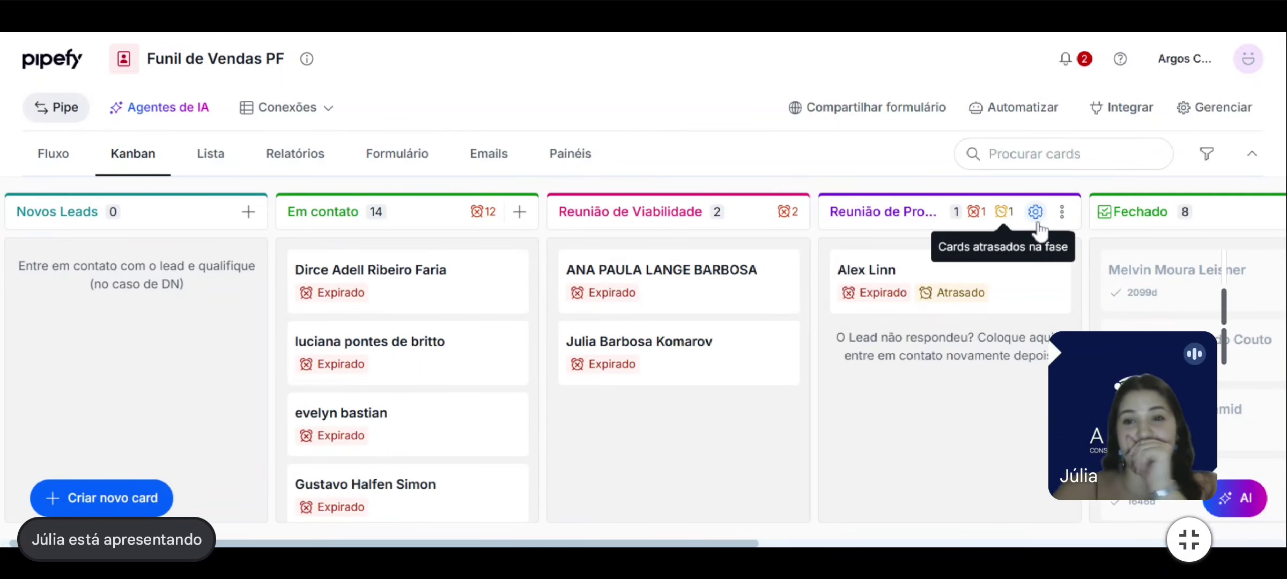
click(1035, 213)
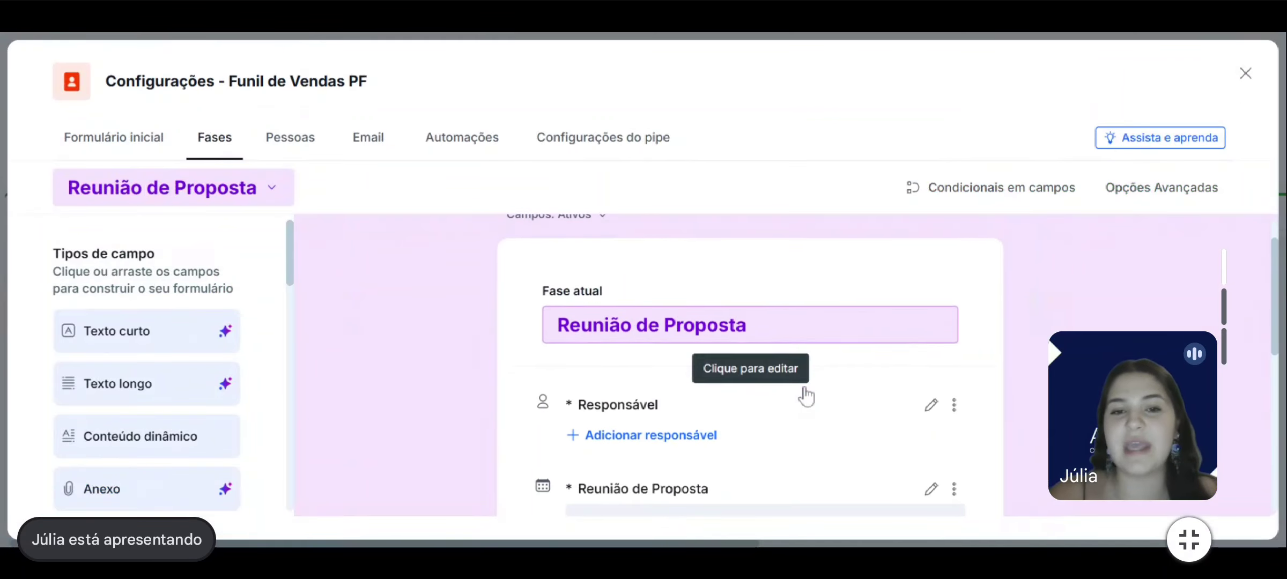
scroll(806, 395, down, 2)
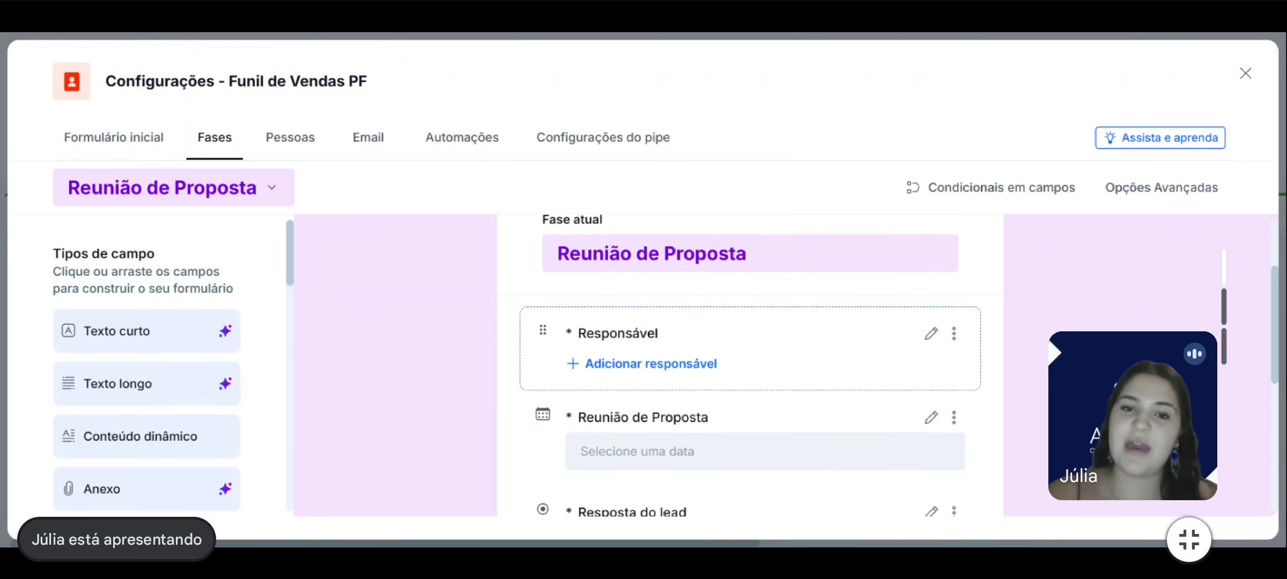
scroll(750, 365, down, 3)
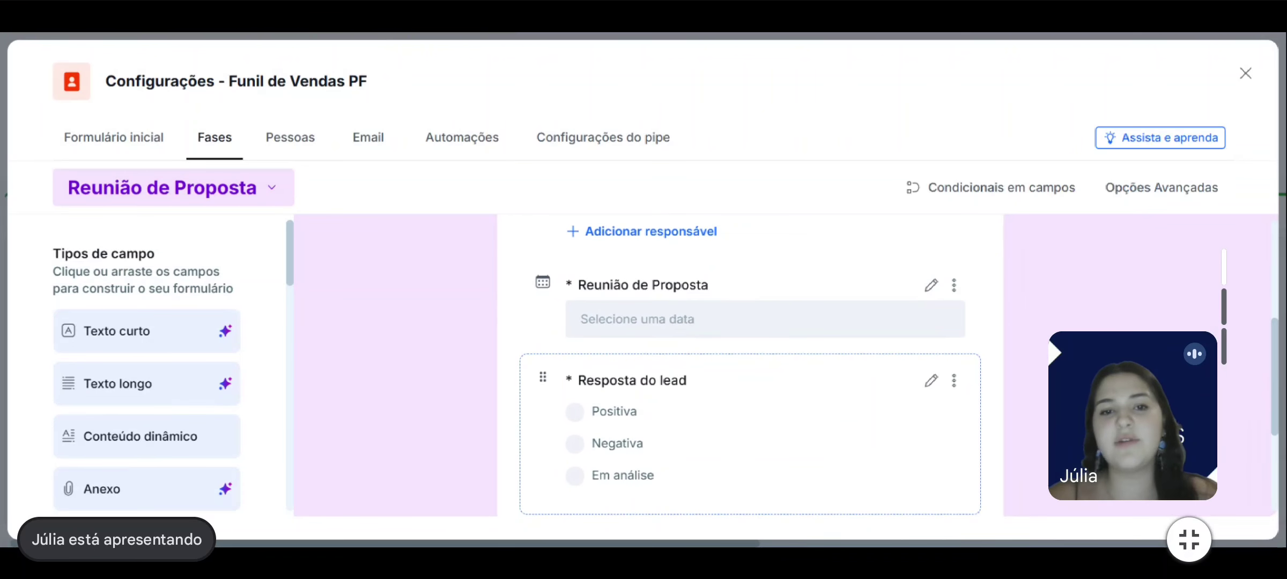
scroll(630, 386, down, 1)
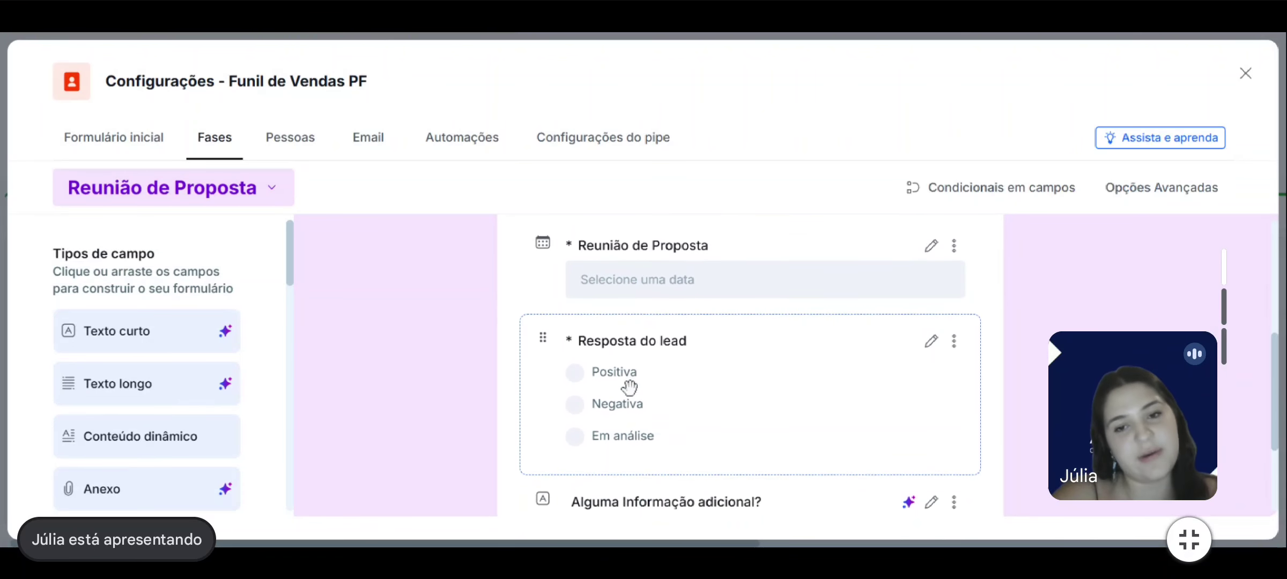
scroll(630, 386, down, 2)
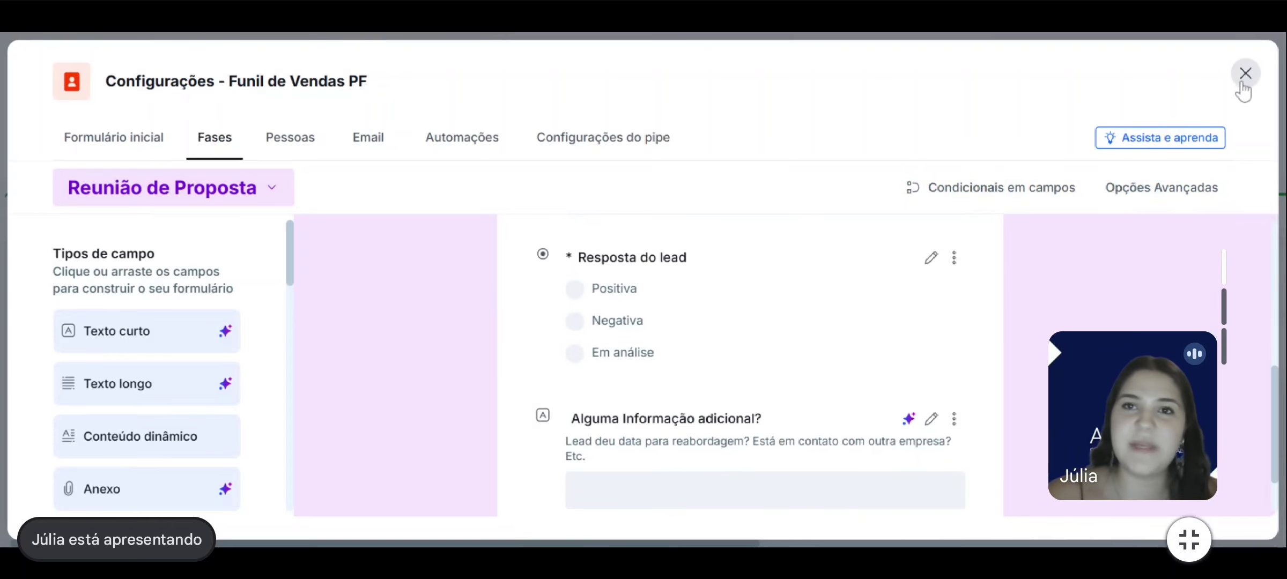
click(1244, 75)
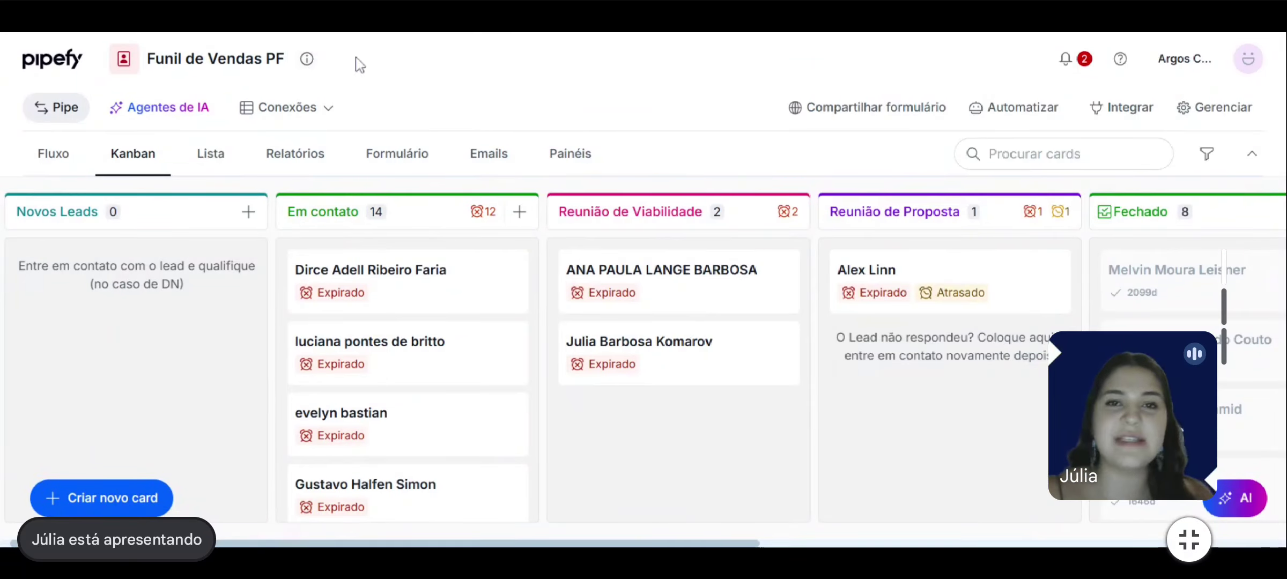
Sign out of the account and sign back in with Google using the first listed account.
click(1249, 59)
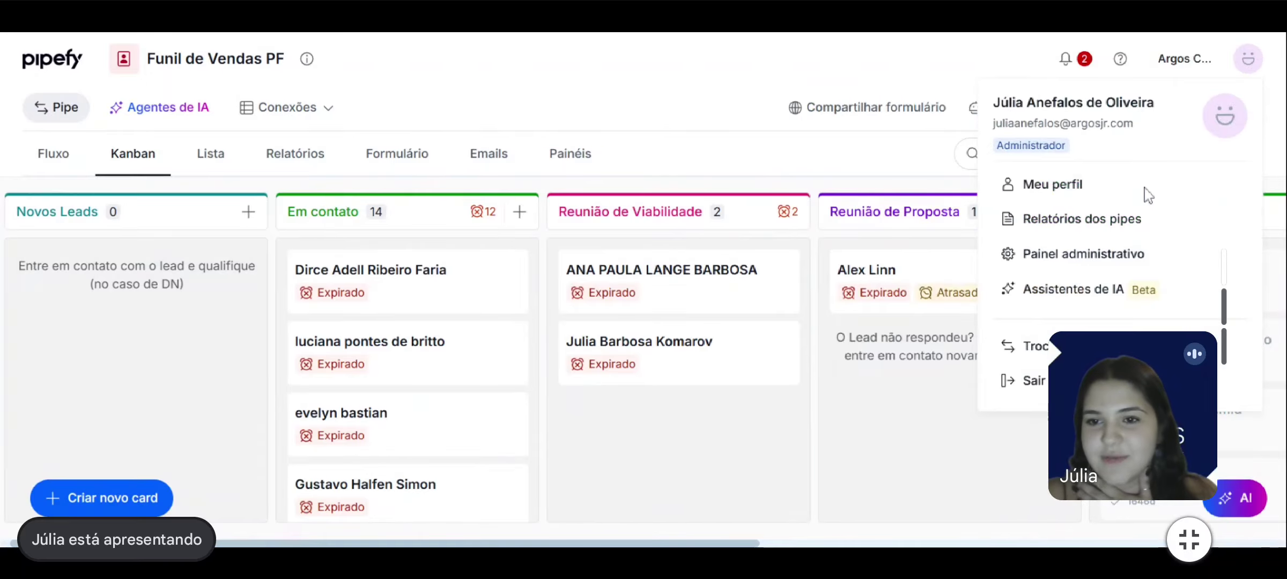
click(1035, 381)
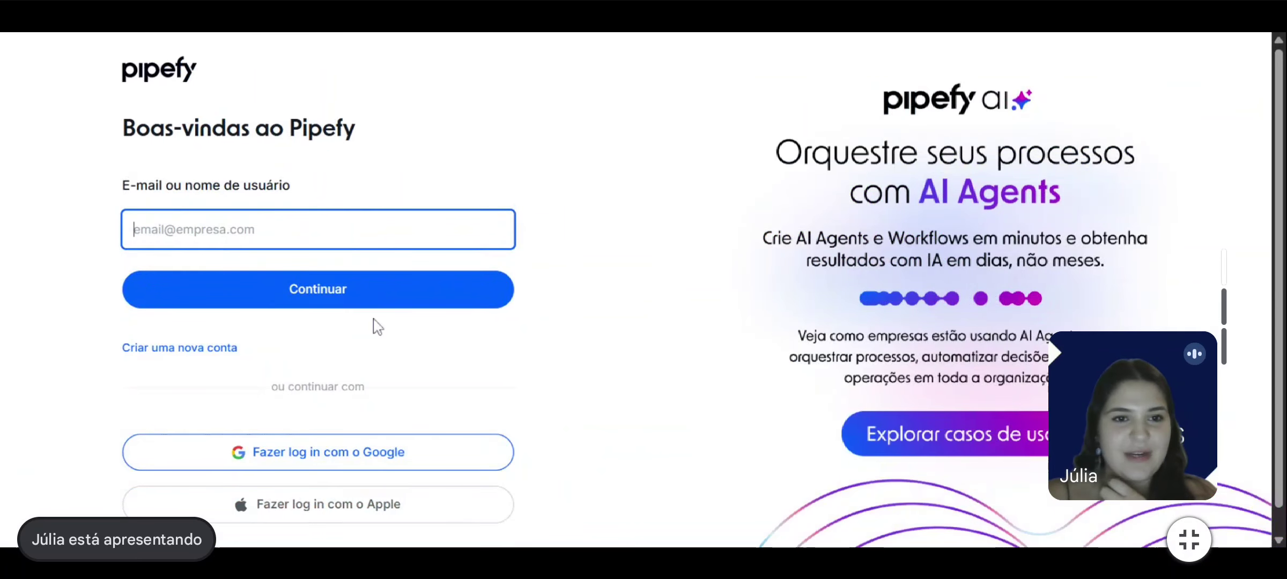
click(284, 465)
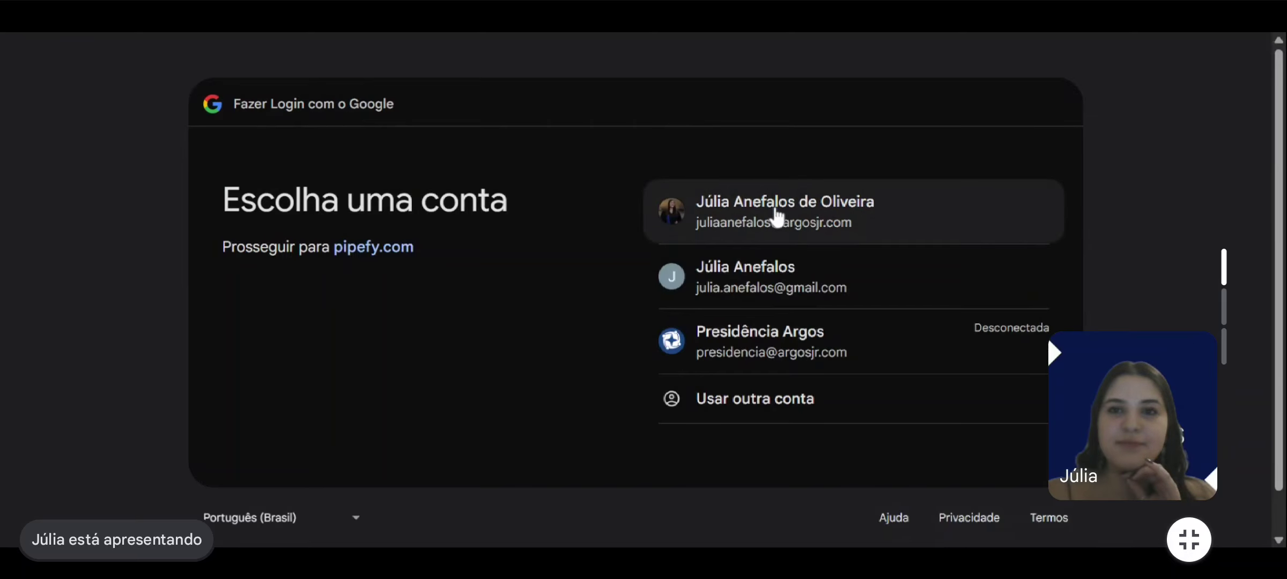
click(719, 215)
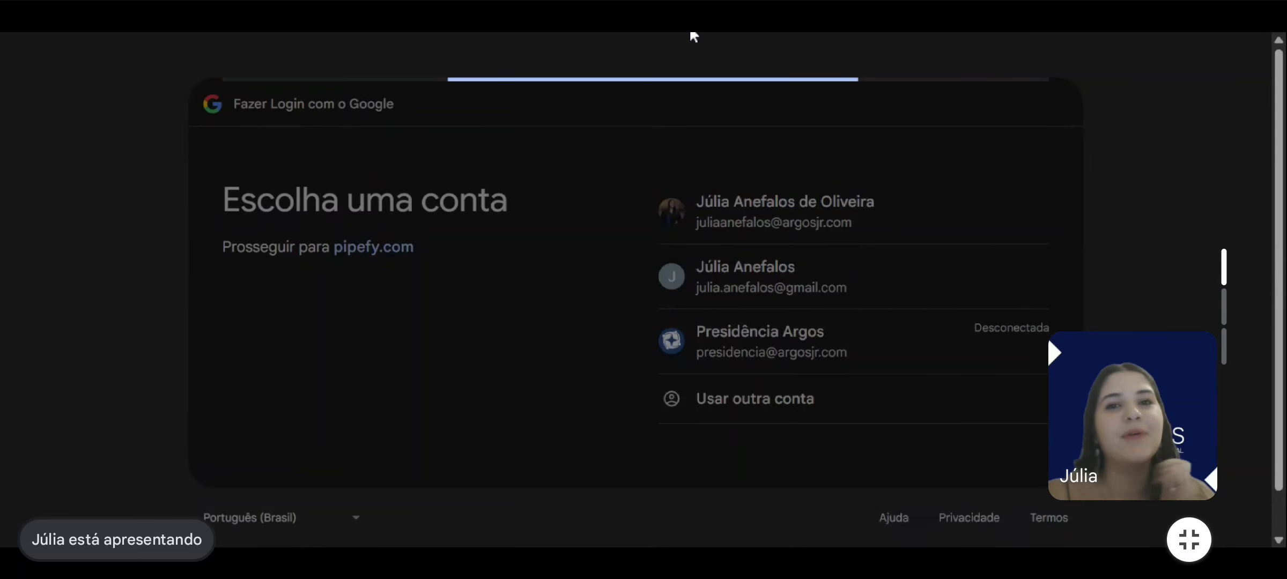
Open the Funil de Vendas Comex pipe from the list of pipes on the home page.
scroll(638, 333, down, 2)
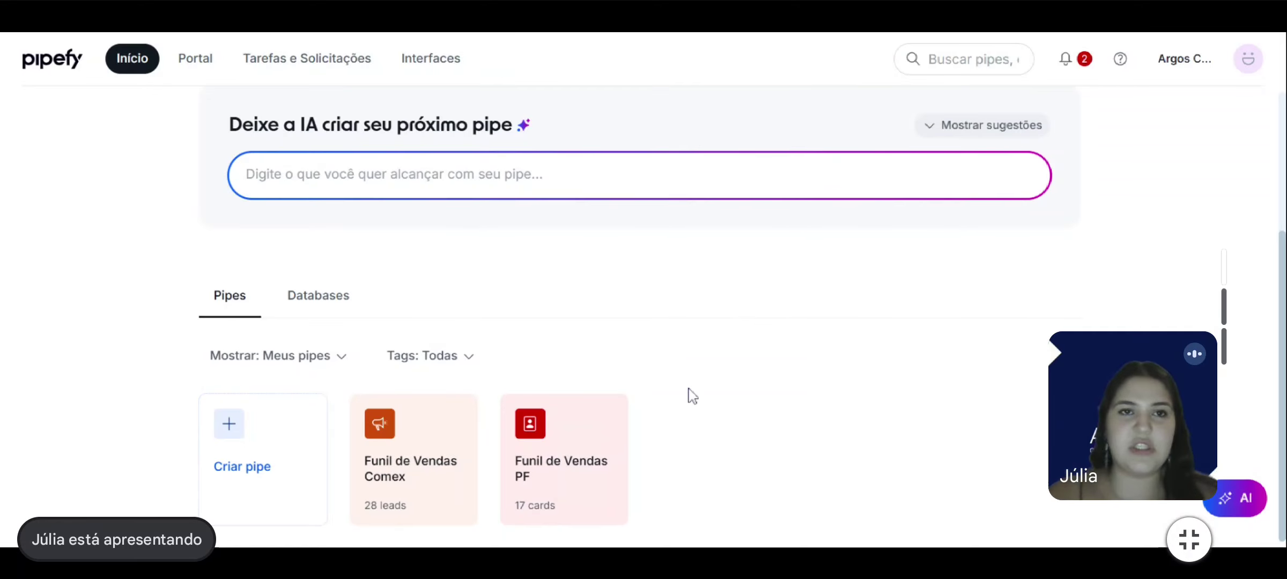
click(403, 432)
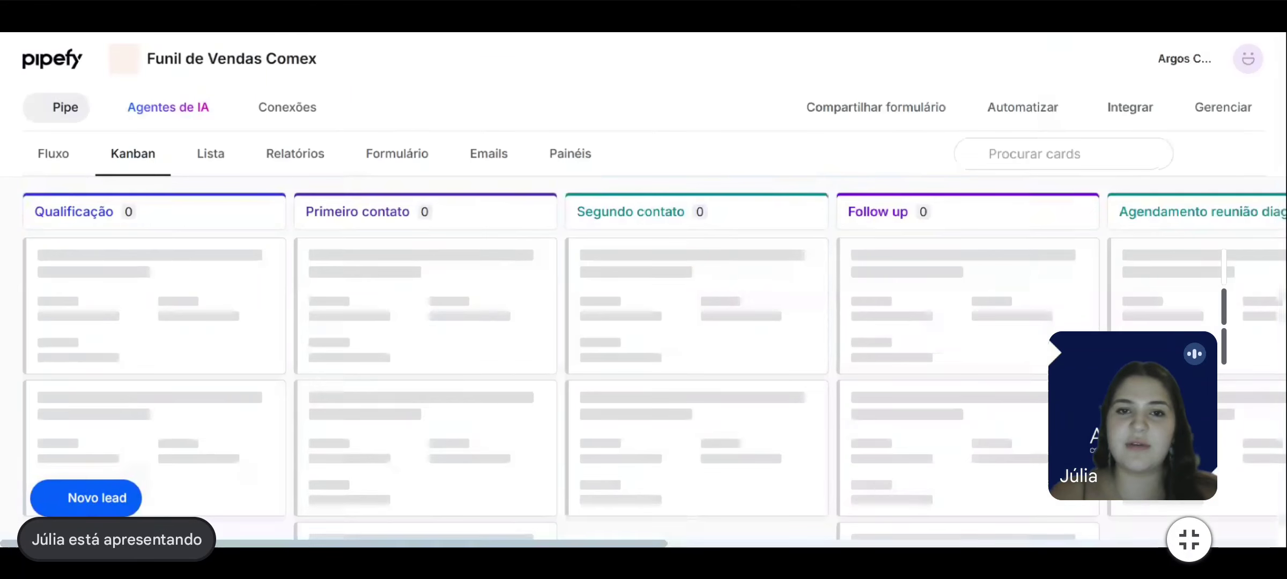